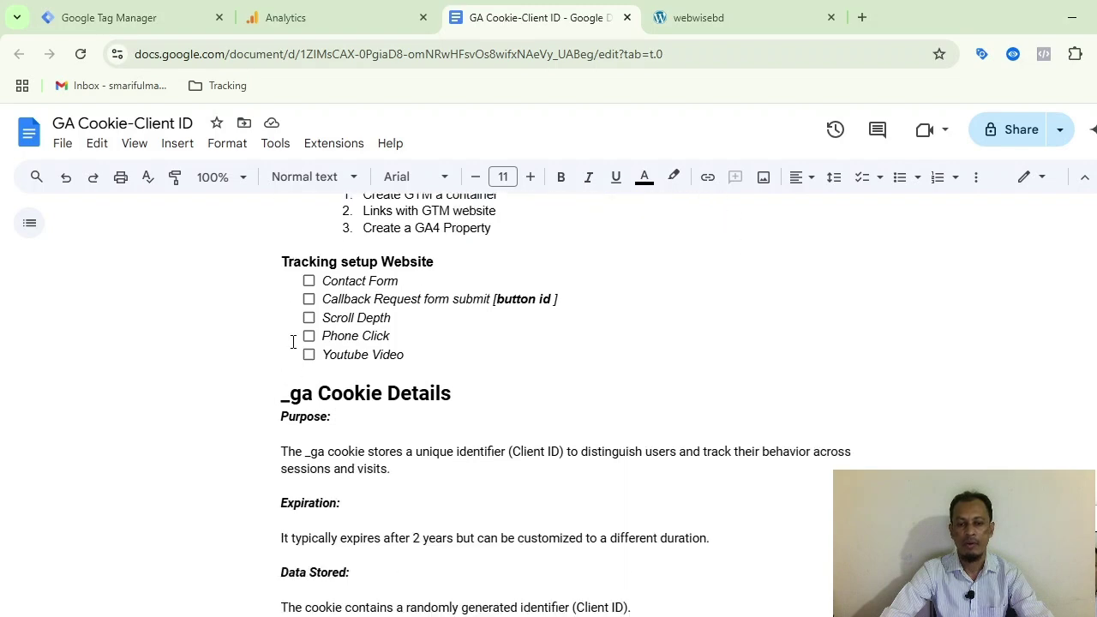
Review the document's sections on _ga cookie details, remarketing with the GA4 Client ID, and GDPR and CCPA compliance
{"action": "scroll", "coordinate": [287, 339], "scroll_direction": "up", "scroll_amount": 3}
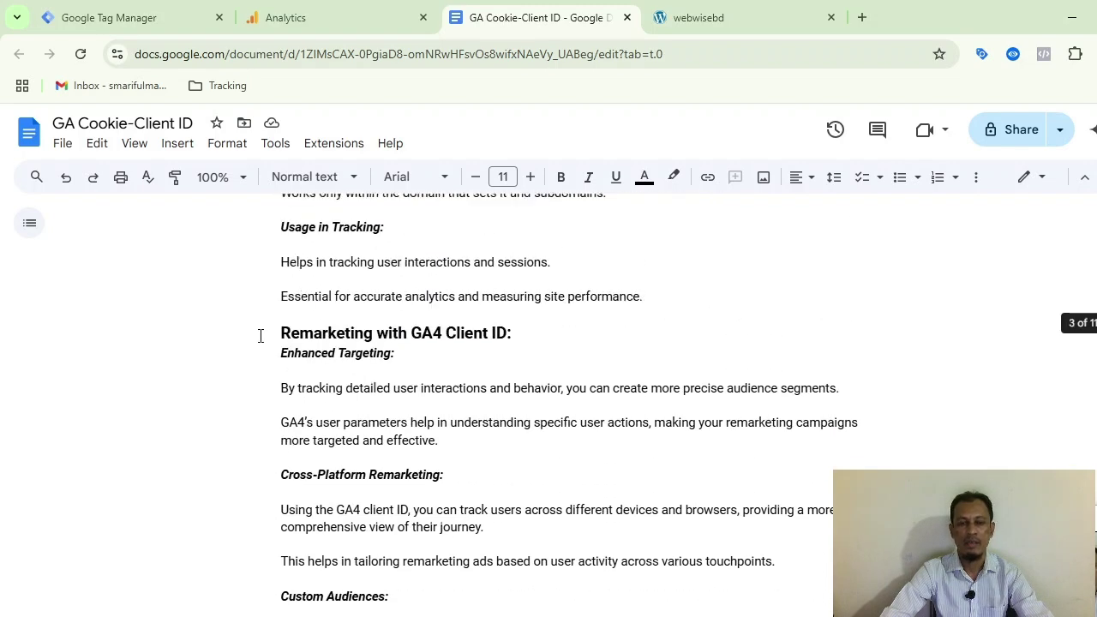
{"action": "scroll", "coordinate": [264, 332], "scroll_direction": "down", "scroll_amount": 7}
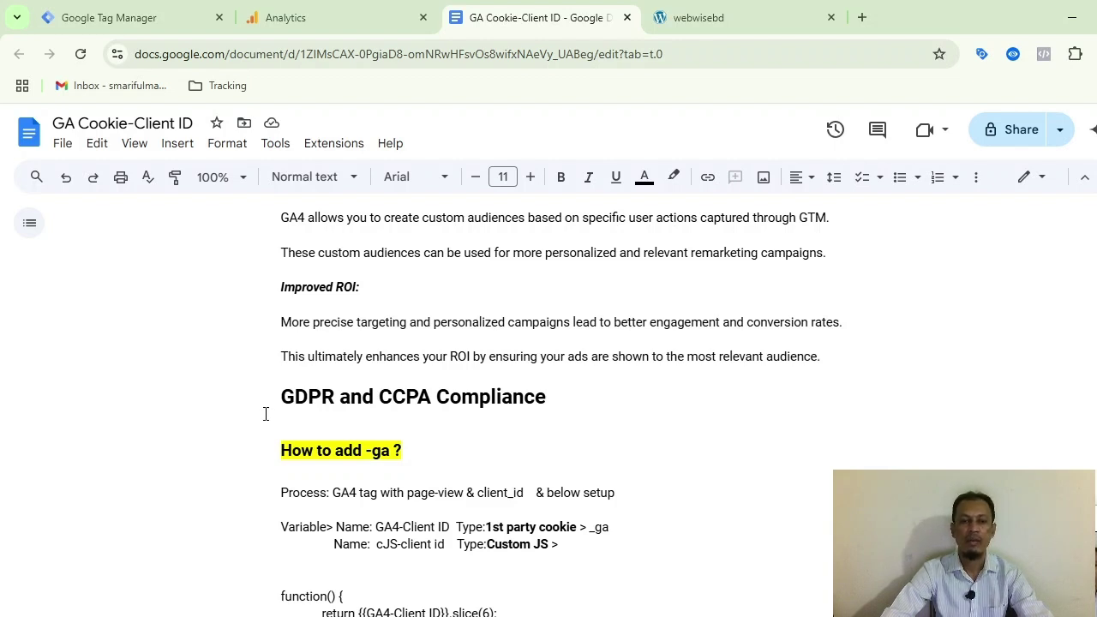
{"action": "scroll", "coordinate": [266, 413], "scroll_direction": "up", "scroll_amount": 20}
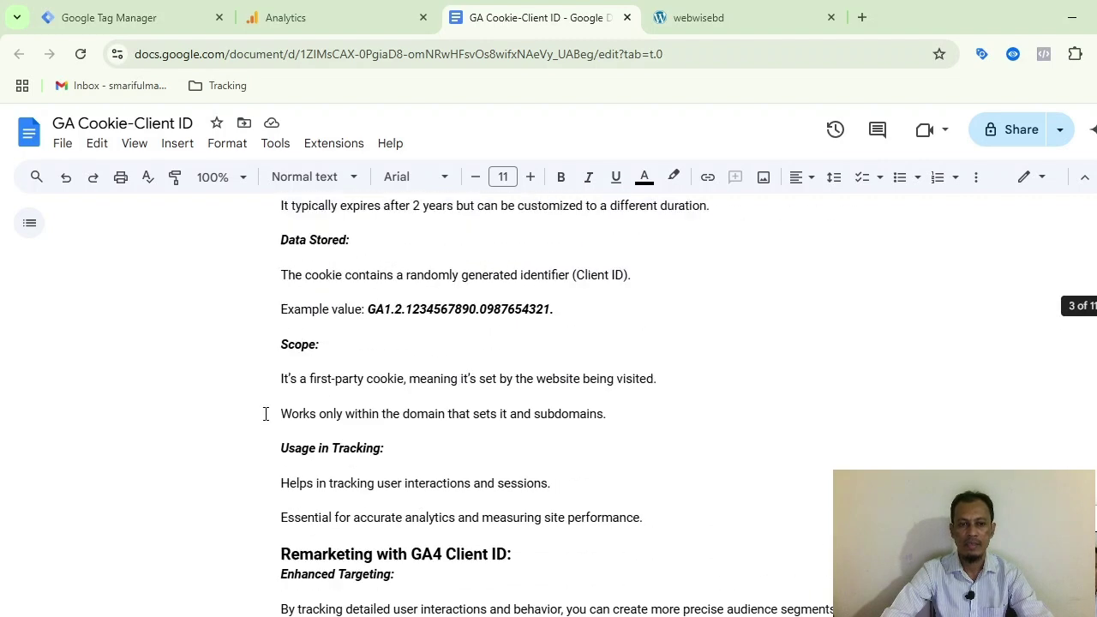
{"action": "scroll", "coordinate": [266, 414], "scroll_direction": "down", "scroll_amount": 3}
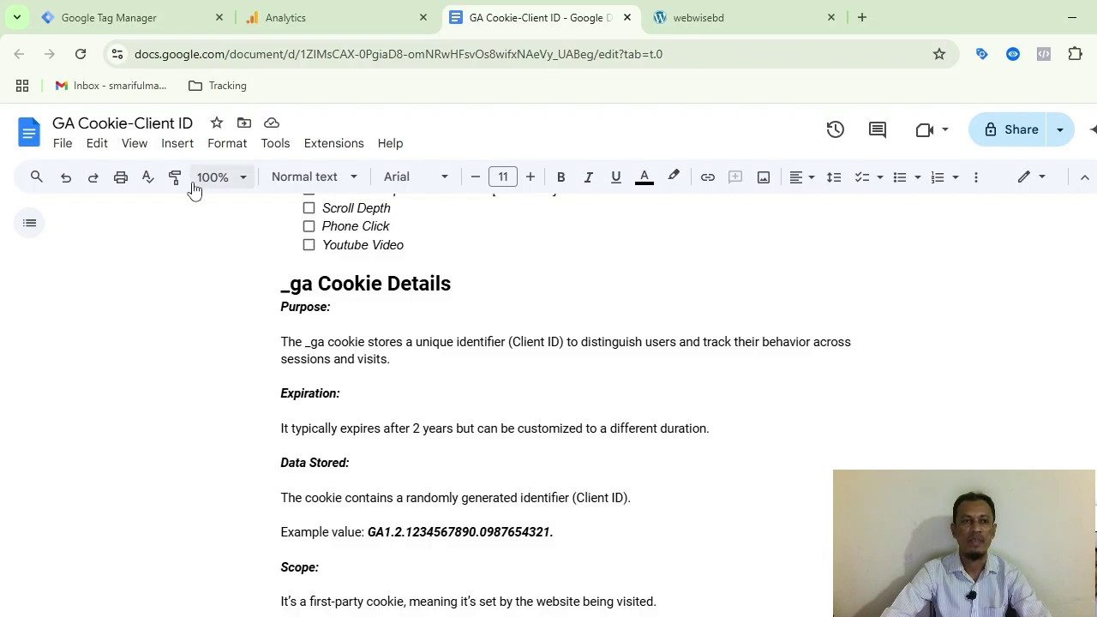
Switch to the webwisebd website and inspect its footer area in the browser's developer tools
{"action": "left_click", "coordinate": [111, 17]}
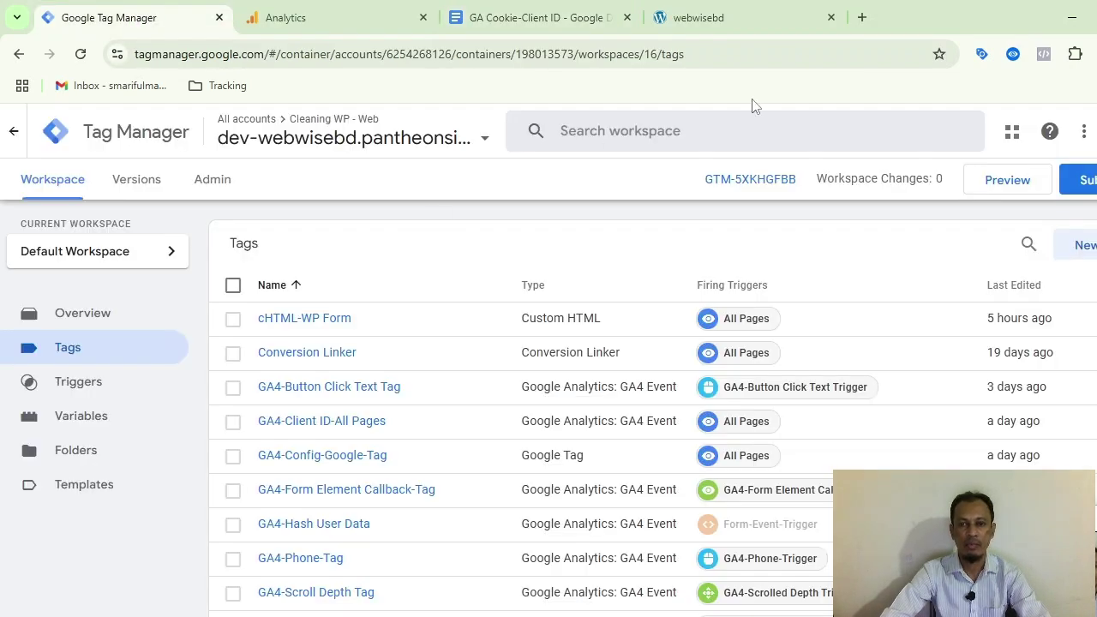
{"action": "left_click", "coordinate": [698, 17]}
{"action": "scroll", "coordinate": [476, 309], "scroll_direction": "down", "scroll_amount": 10}
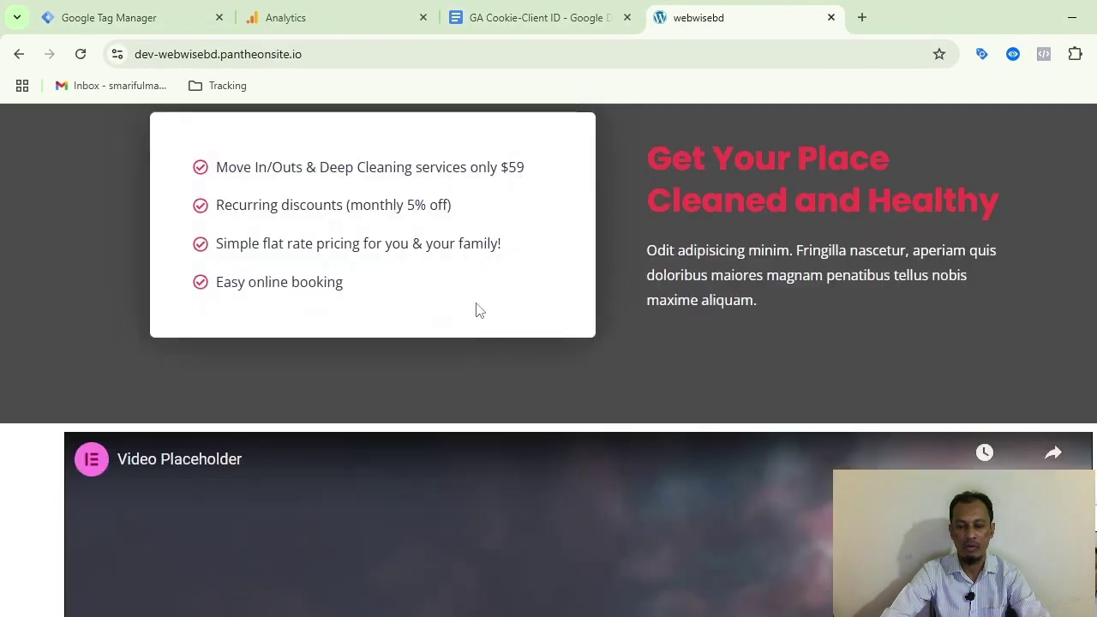
{"action": "scroll", "coordinate": [478, 309], "scroll_direction": "down", "scroll_amount": 15}
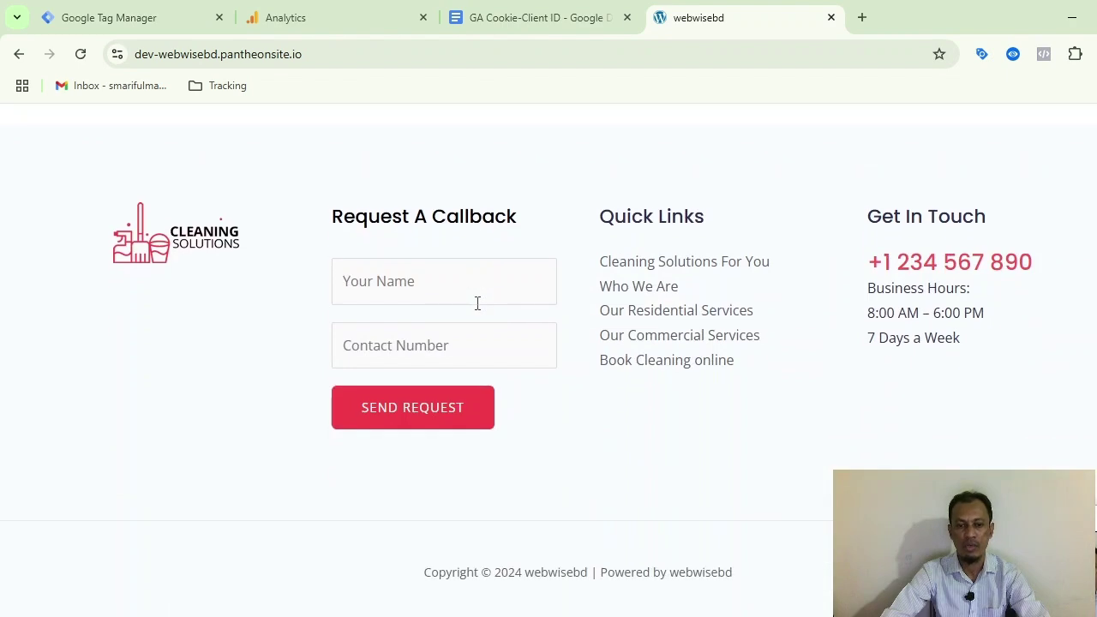
{"action": "right_click", "coordinate": [649, 144]}
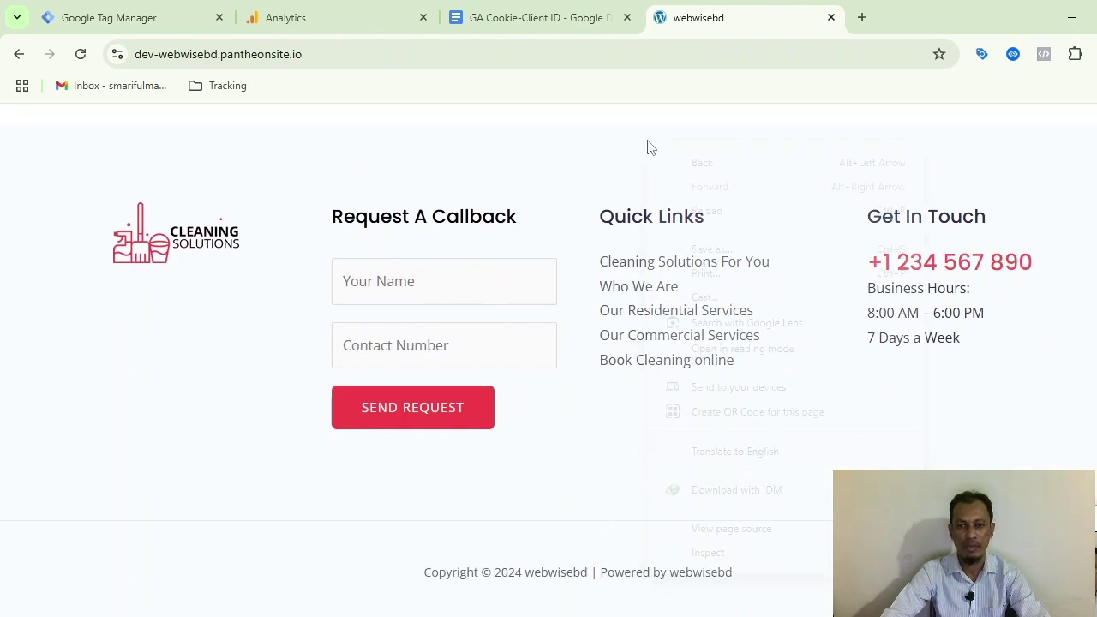
{"action": "left_click", "coordinate": [708, 552]}
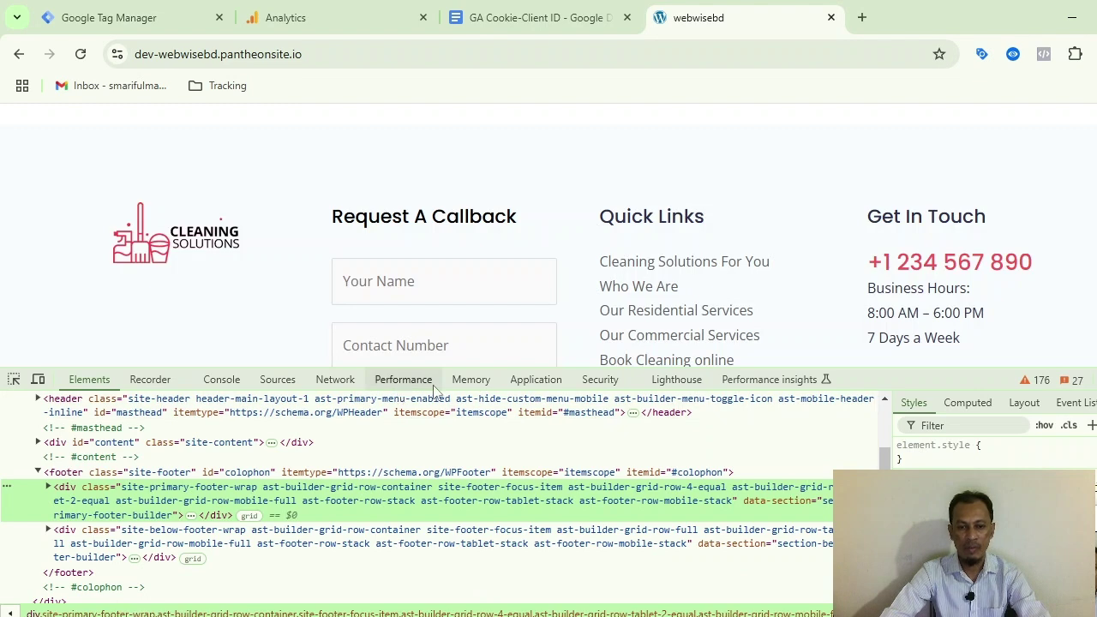
List the cookies stored for the dev-webwisebd site and select the _ga cookie to show its value
{"action": "left_click", "coordinate": [533, 379]}
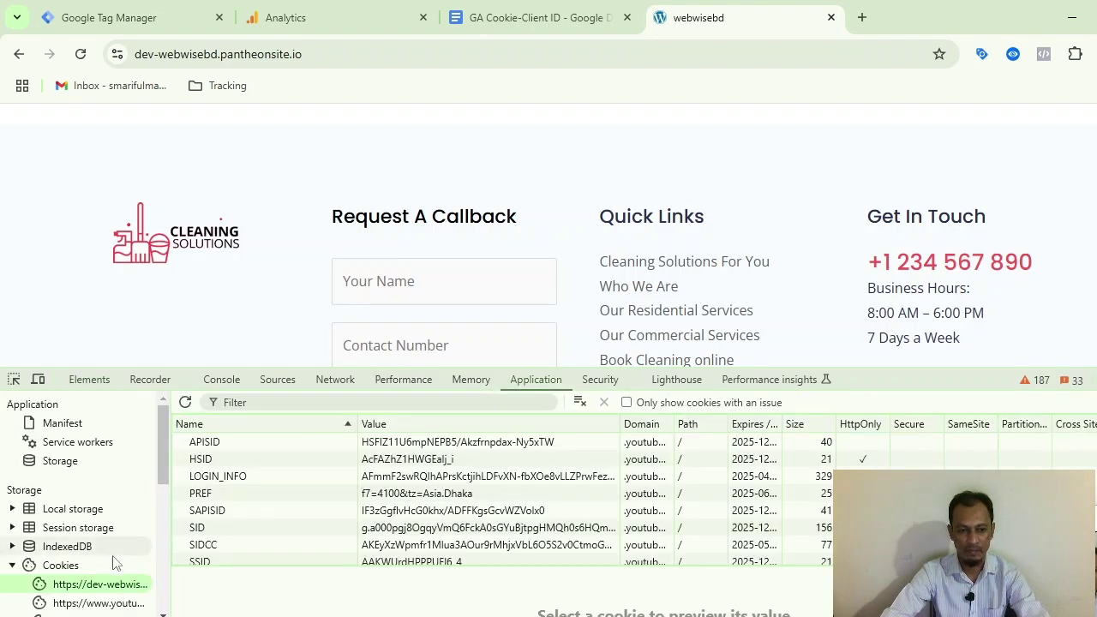
{"action": "left_click", "coordinate": [62, 565]}
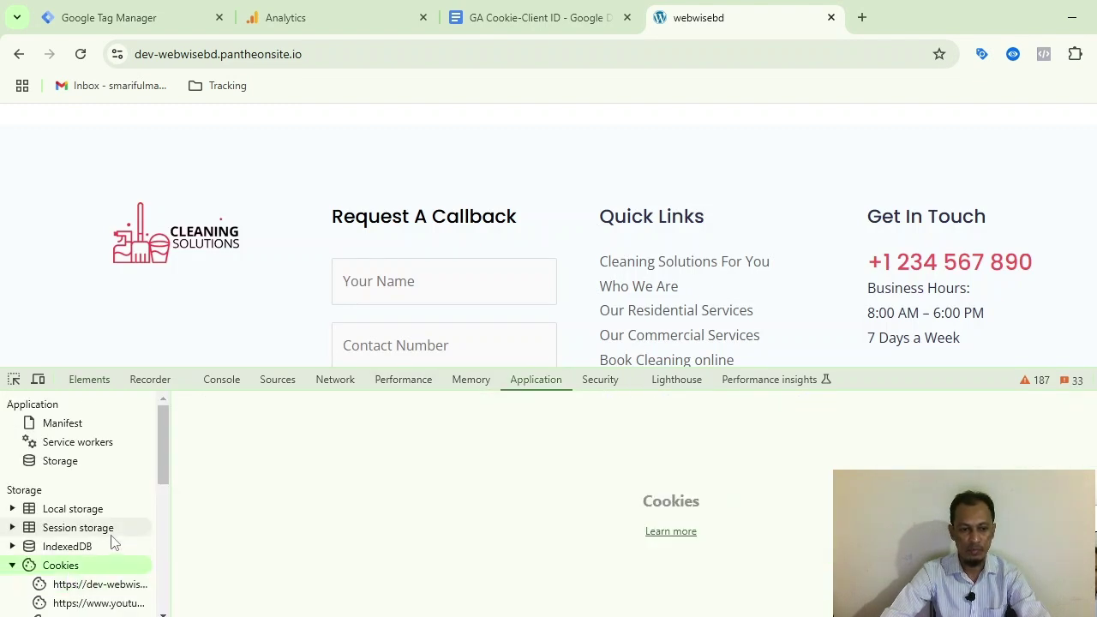
{"action": "left_click", "coordinate": [86, 586]}
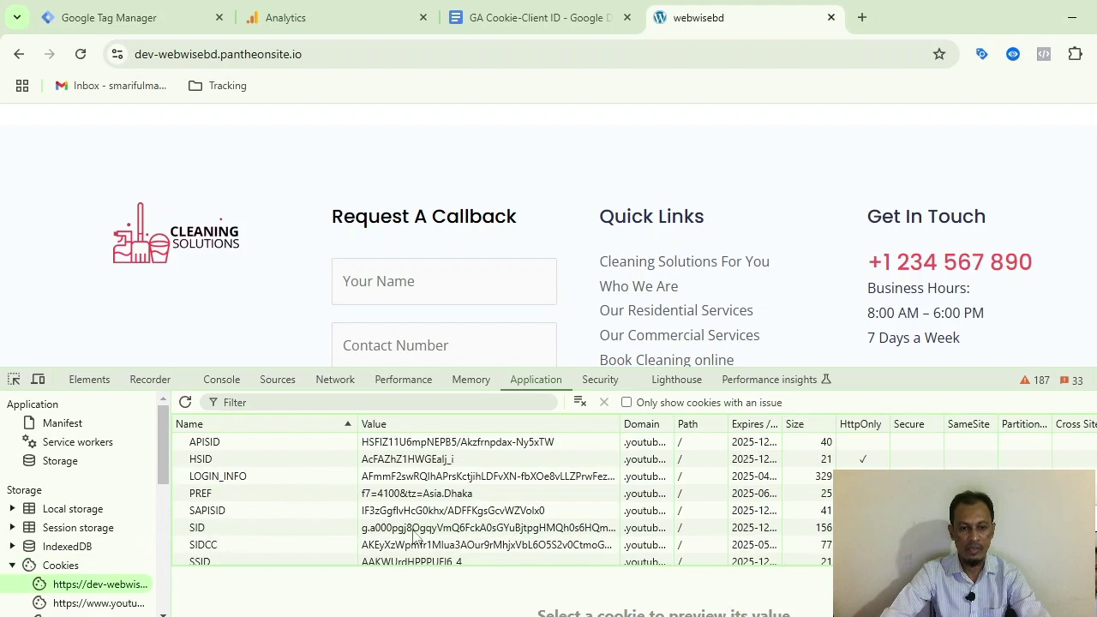
{"action": "scroll", "coordinate": [414, 533], "scroll_direction": "down", "scroll_amount": 5}
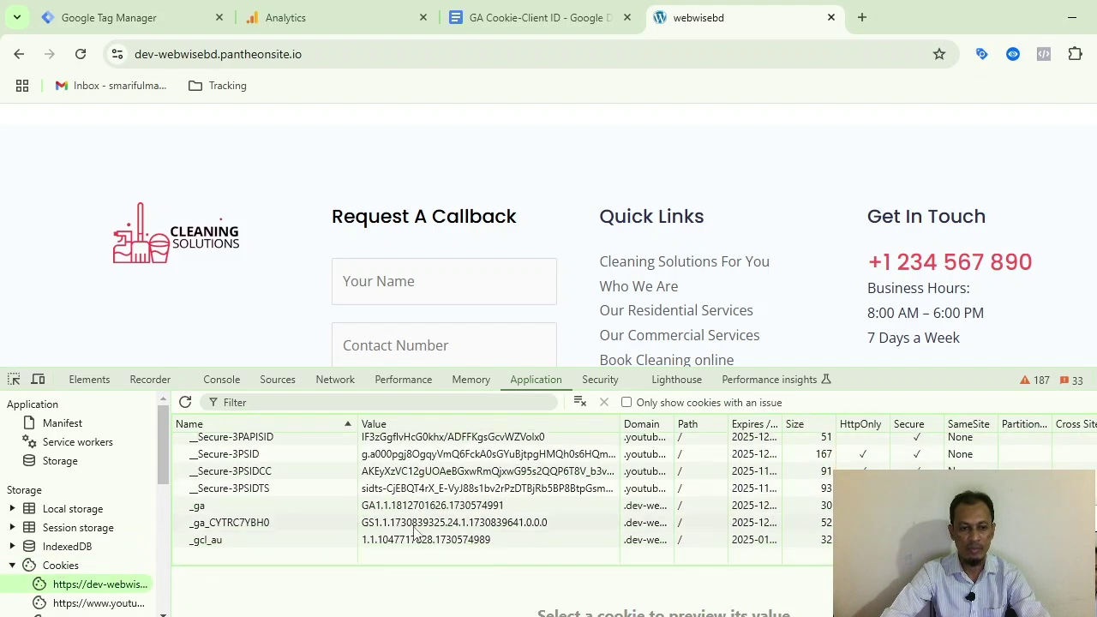
{"action": "left_click", "coordinate": [202, 509]}
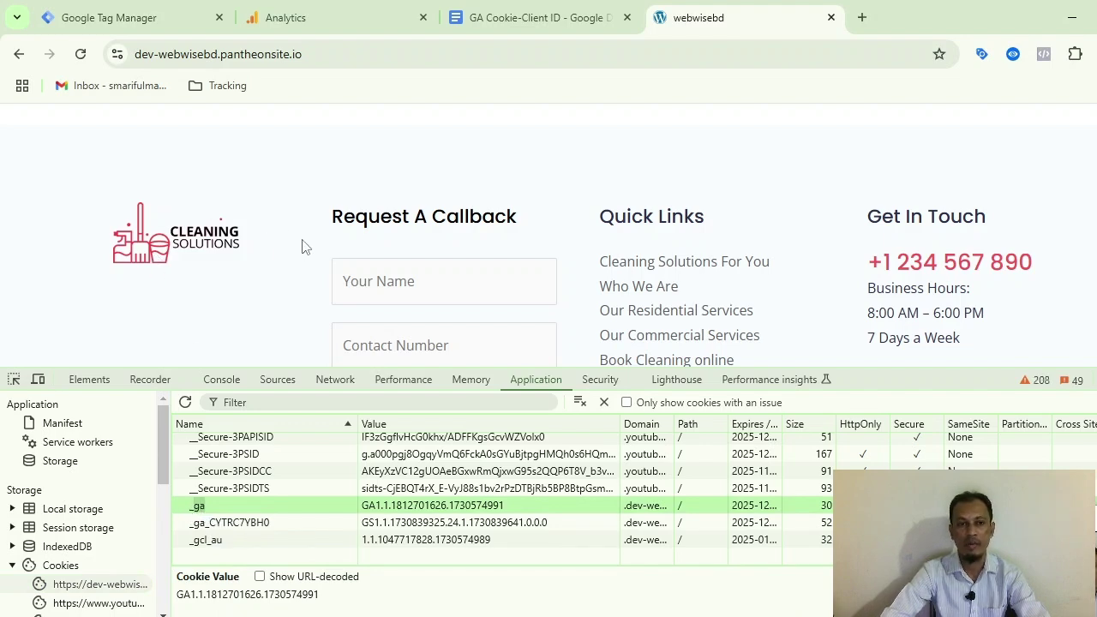
Switch to the GA Cookie-Client ID document and read the "How to add -ga ?" section with its variable setup
{"action": "left_click", "coordinate": [95, 17]}
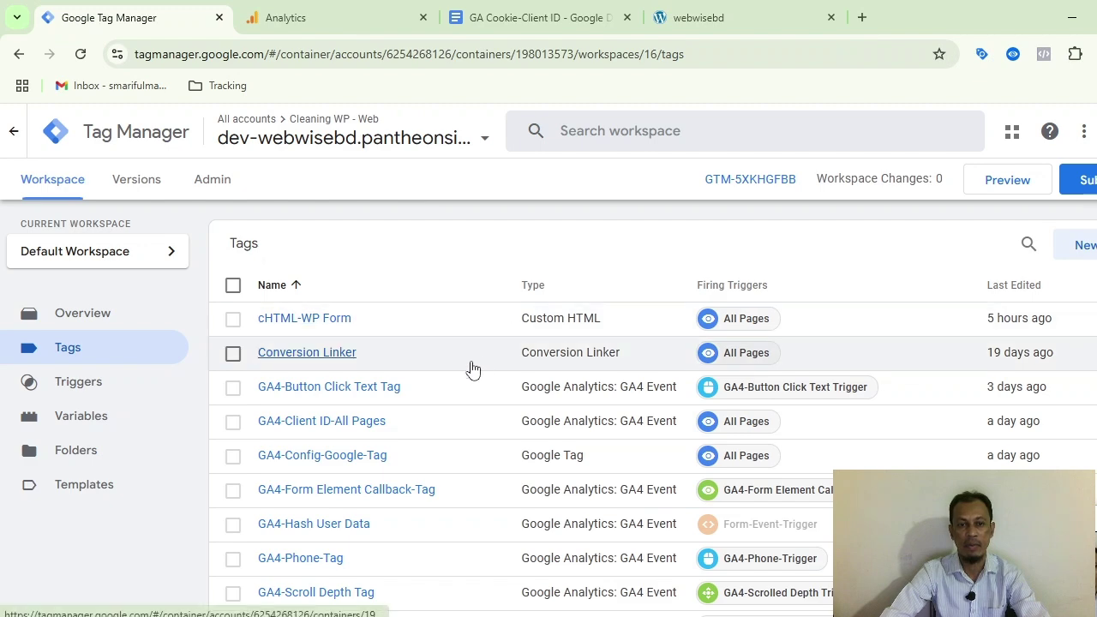
{"action": "scroll", "coordinate": [472, 365], "scroll_direction": "down", "scroll_amount": 2}
{"action": "scroll", "coordinate": [472, 360], "scroll_direction": "up", "scroll_amount": 2}
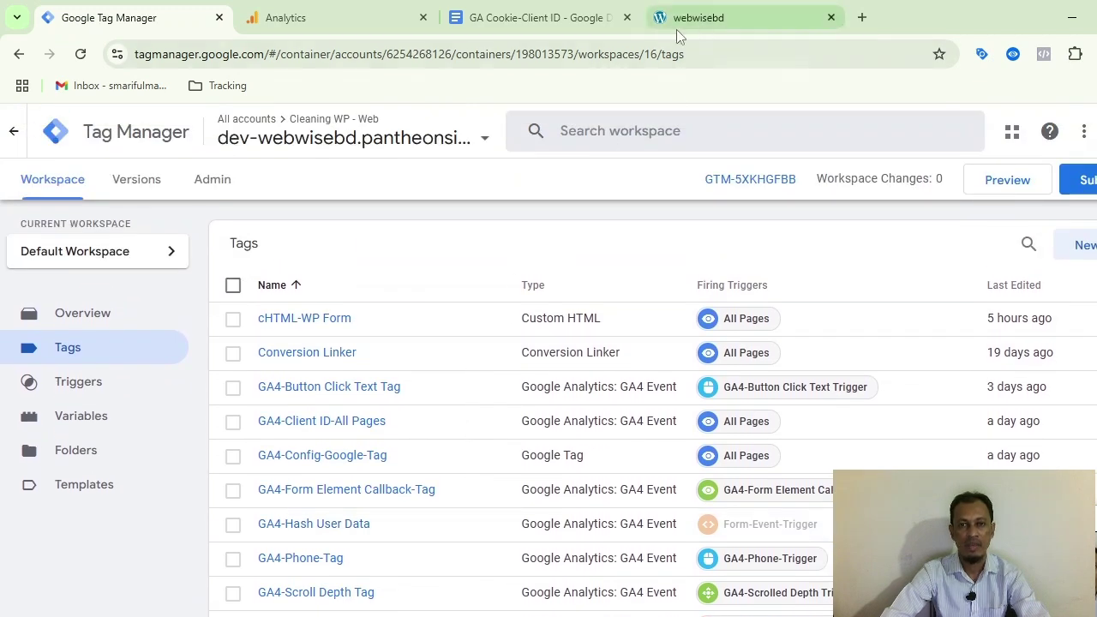
{"action": "left_click", "coordinate": [497, 19]}
{"action": "scroll", "coordinate": [421, 379], "scroll_direction": "down", "scroll_amount": 15}
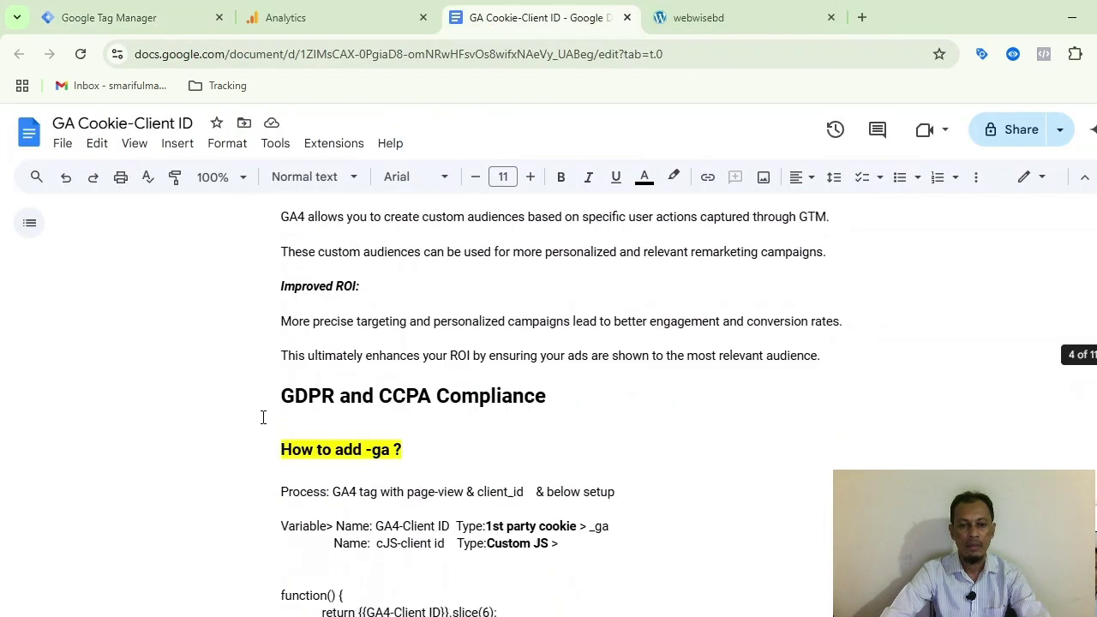
{"action": "scroll", "coordinate": [263, 417], "scroll_direction": "down", "scroll_amount": 4}
{"action": "scroll", "coordinate": [263, 417], "scroll_direction": "up", "scroll_amount": 2}
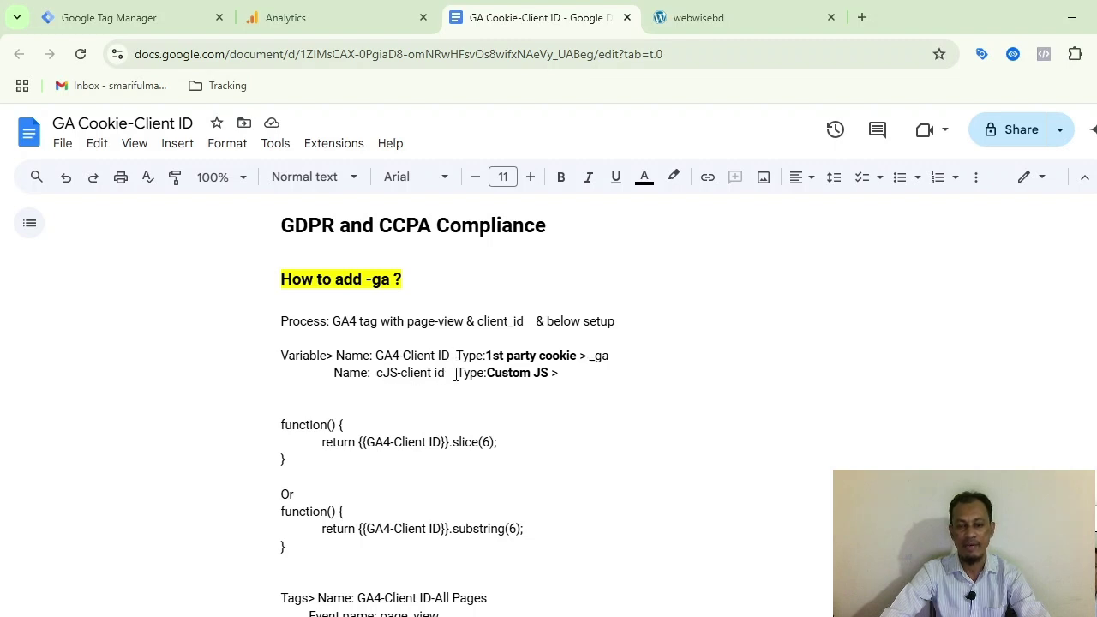
Switch to Google Tag Manager and open the GA4-Client ID user-defined variable
{"action": "left_click", "coordinate": [150, 19]}
{"action": "scroll", "coordinate": [337, 443], "scroll_direction": "down", "scroll_amount": 2}
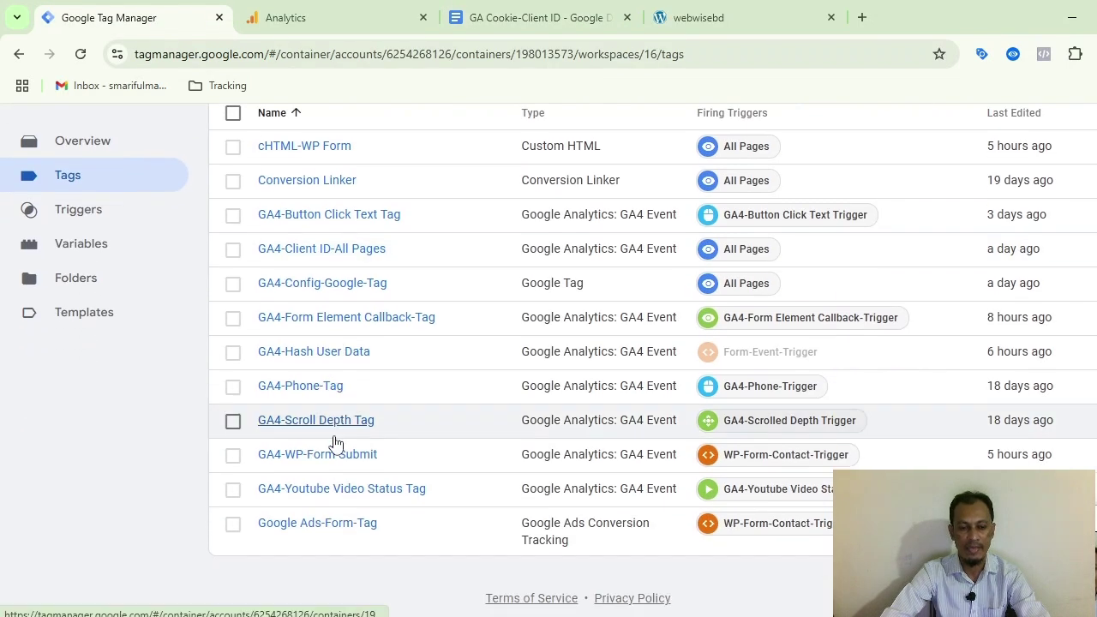
{"action": "left_click", "coordinate": [72, 251]}
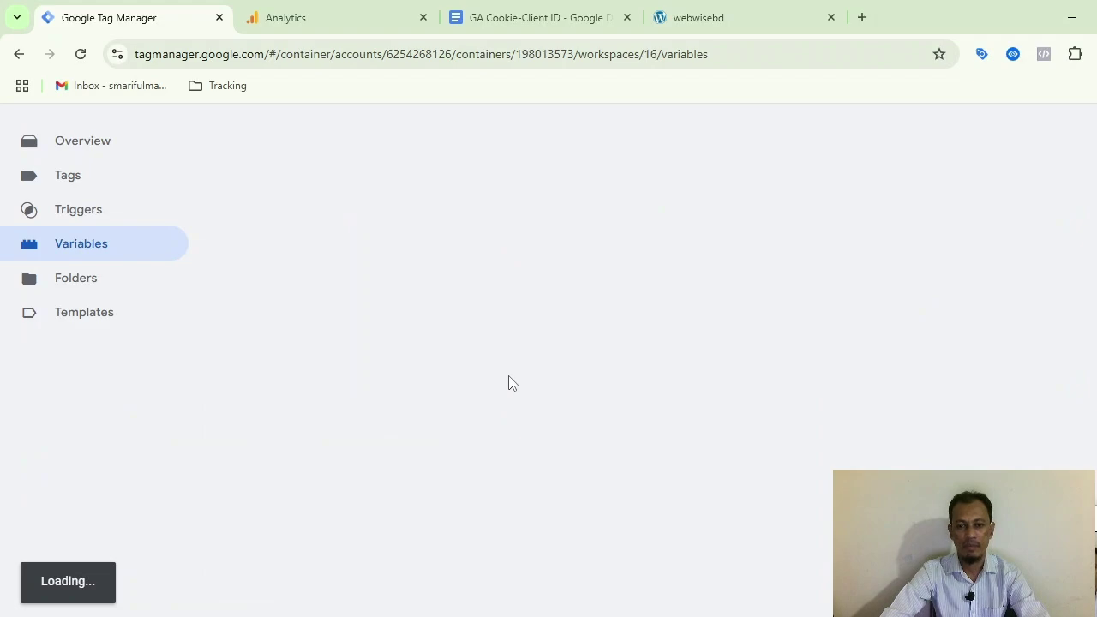
{"action": "scroll", "coordinate": [507, 374], "scroll_direction": "down", "scroll_amount": 8}
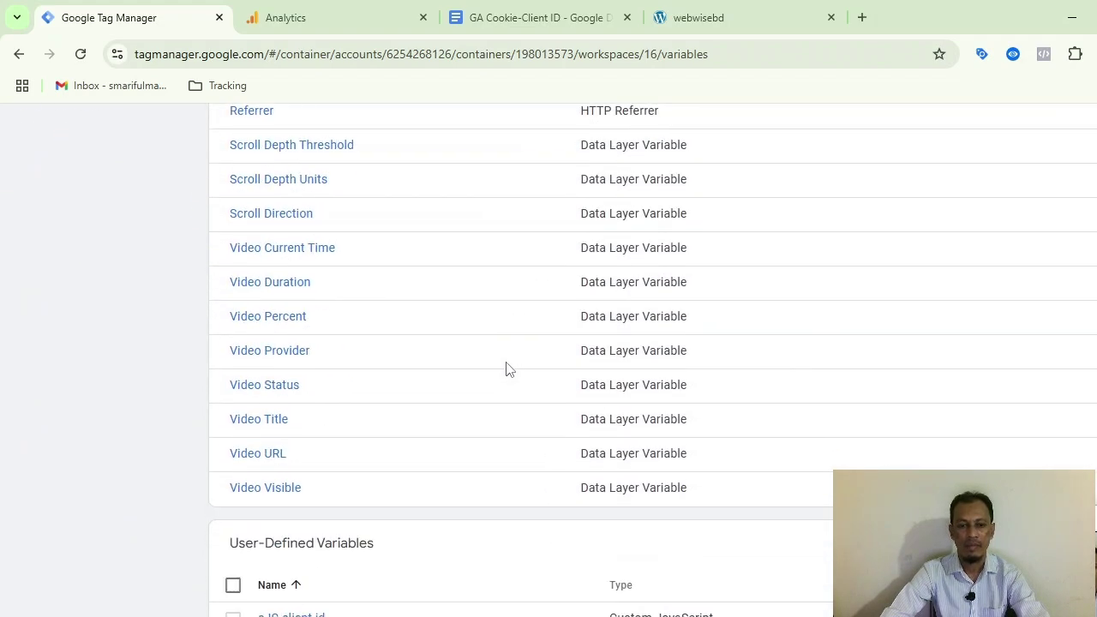
{"action": "scroll", "coordinate": [506, 368], "scroll_direction": "down", "scroll_amount": 5}
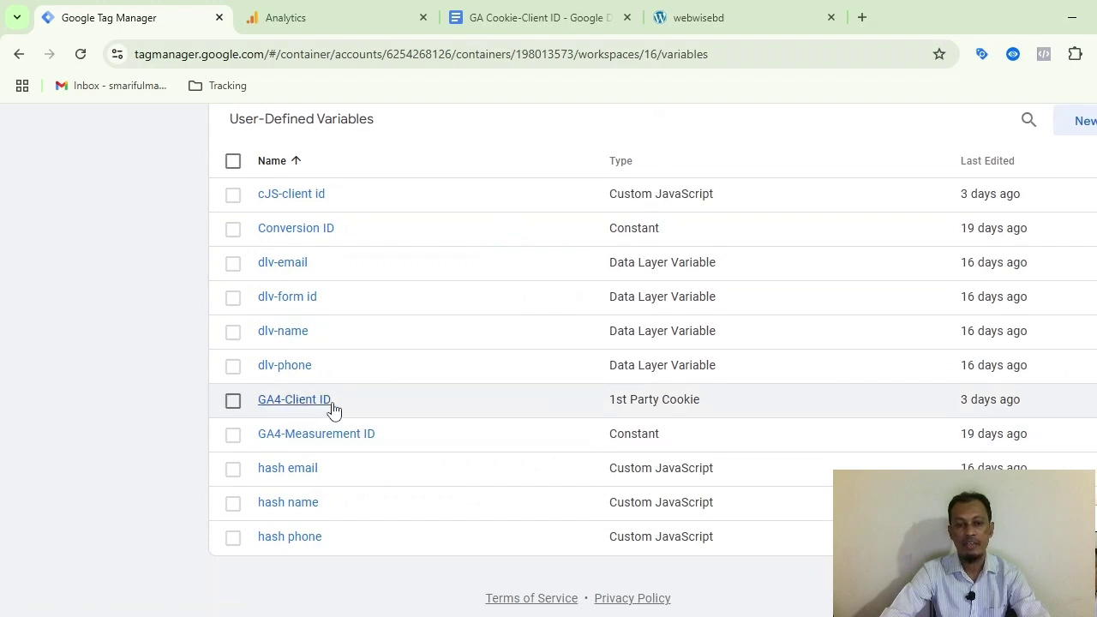
{"action": "left_click", "coordinate": [306, 405]}
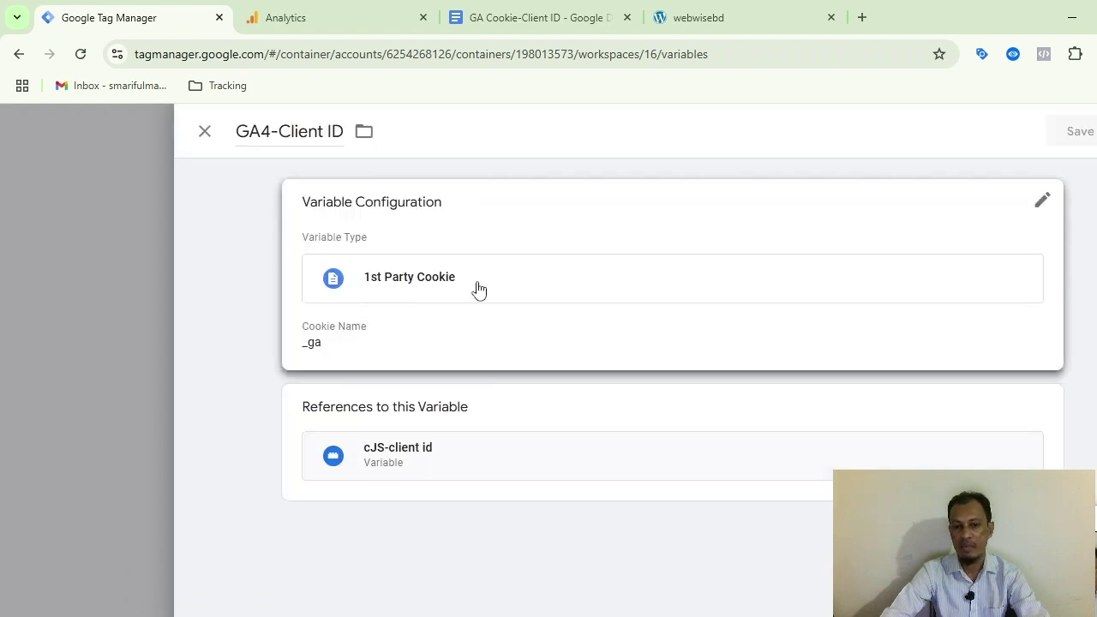
Compare the GA4-Client ID variable's cookie name with the _ga cookie on the webwisebd website, and close the variable
{"action": "left_click", "coordinate": [701, 27]}
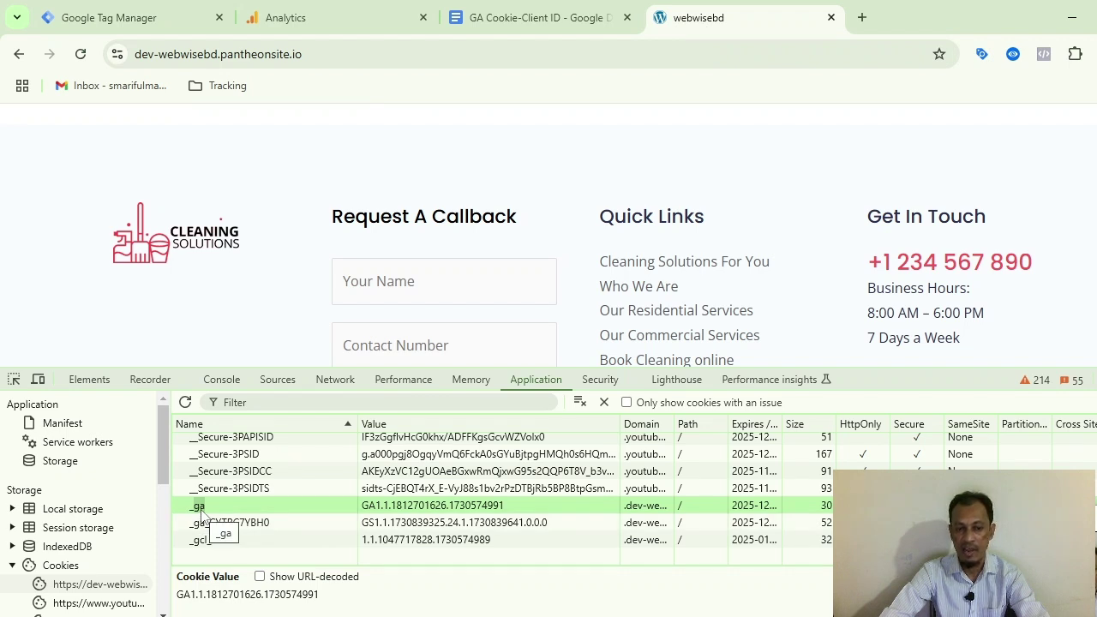
{"action": "left_click", "coordinate": [111, 17]}
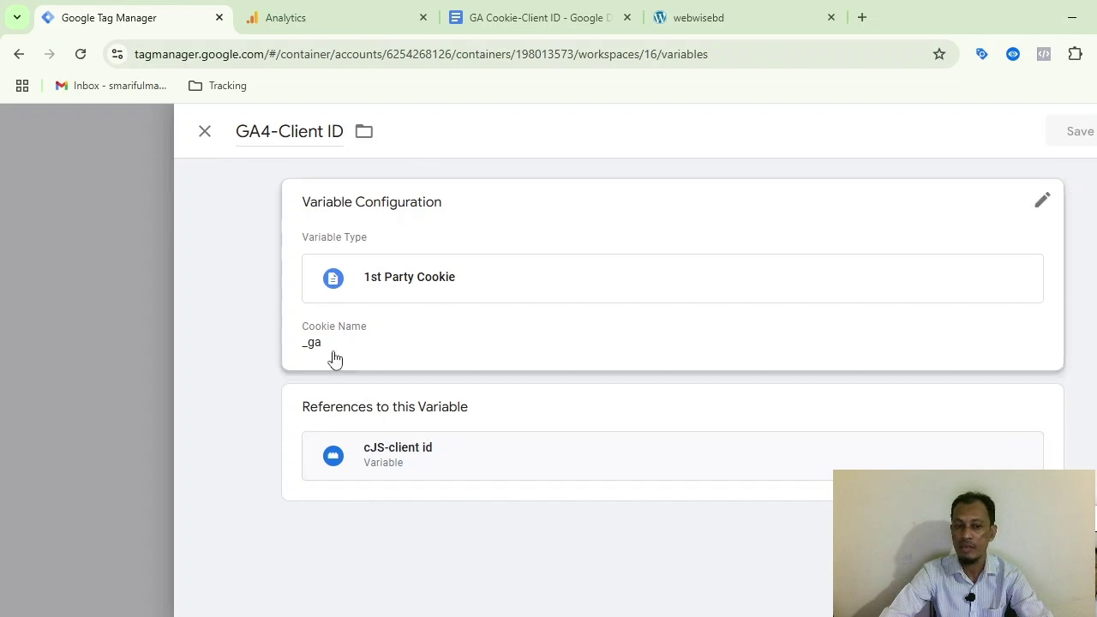
{"action": "left_click", "coordinate": [209, 139]}
Open the cJS-client id variable from the user-defined variables
{"action": "scroll", "coordinate": [186, 340], "scroll_direction": "up", "scroll_amount": 9}
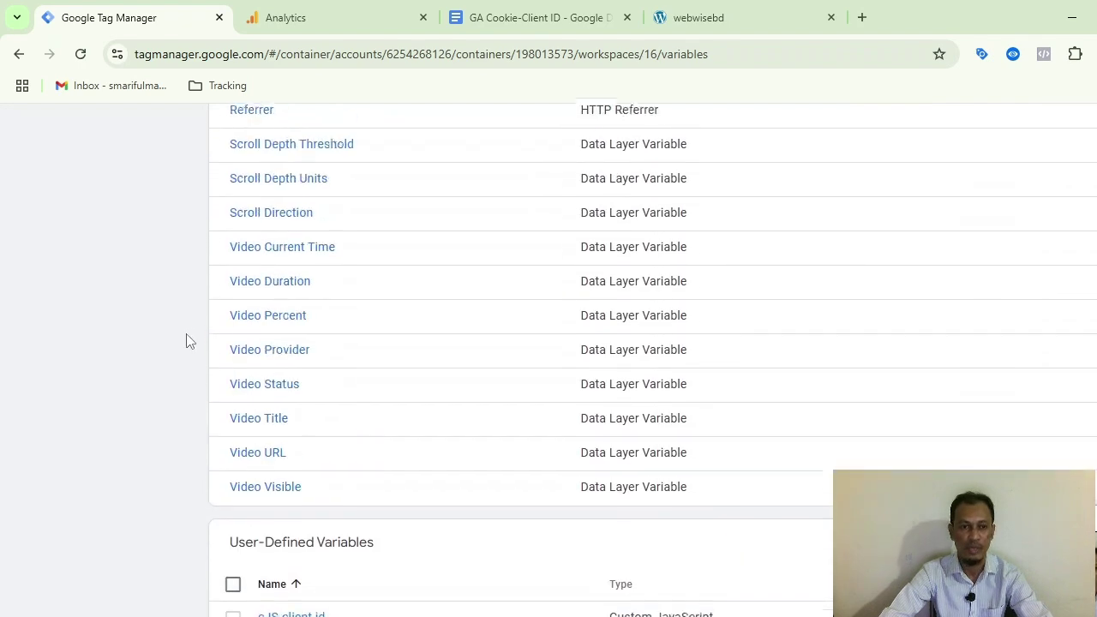
{"action": "scroll", "coordinate": [145, 347], "scroll_direction": "up", "scroll_amount": 5}
{"action": "scroll", "coordinate": [145, 347], "scroll_direction": "down", "scroll_amount": 10}
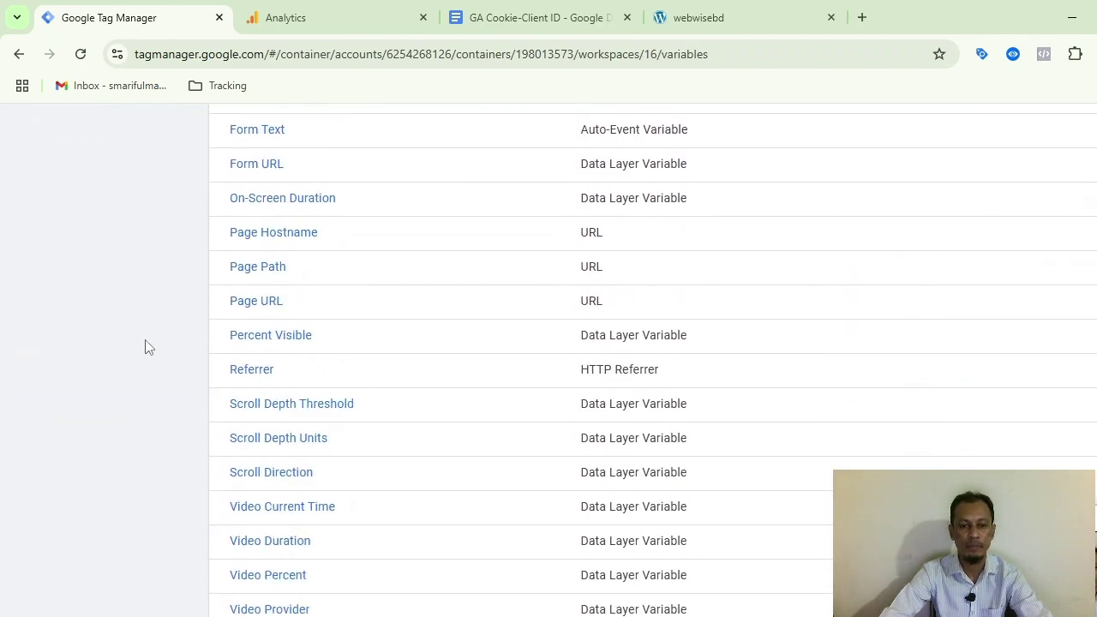
{"action": "scroll", "coordinate": [145, 347], "scroll_direction": "down", "scroll_amount": 3}
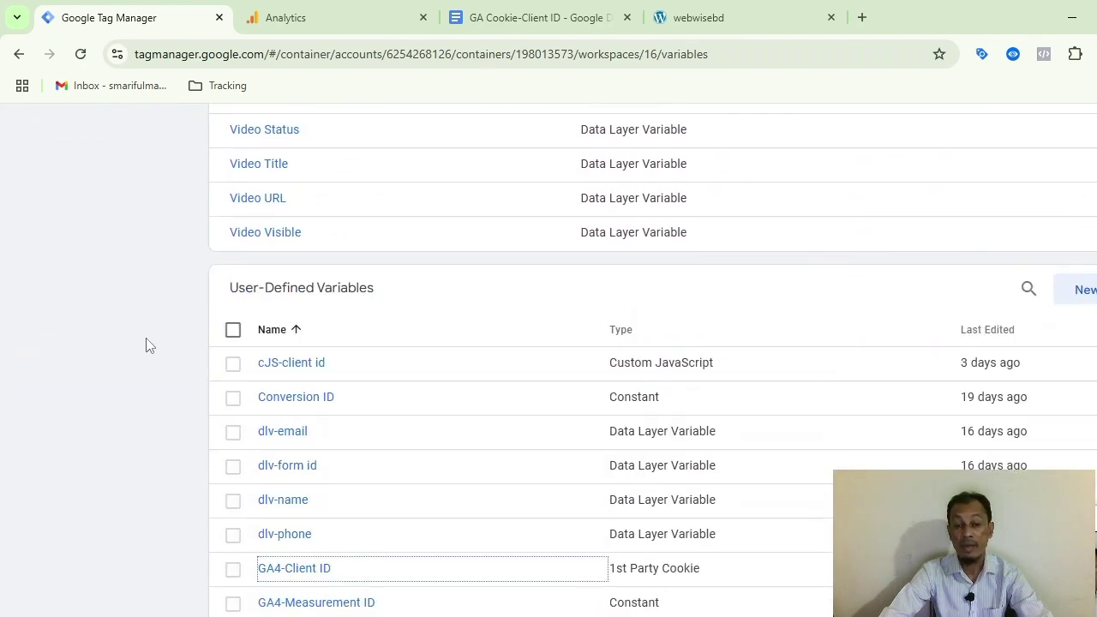
{"action": "scroll", "coordinate": [146, 344], "scroll_direction": "down", "scroll_amount": 1}
{"action": "left_click", "coordinate": [282, 286]}
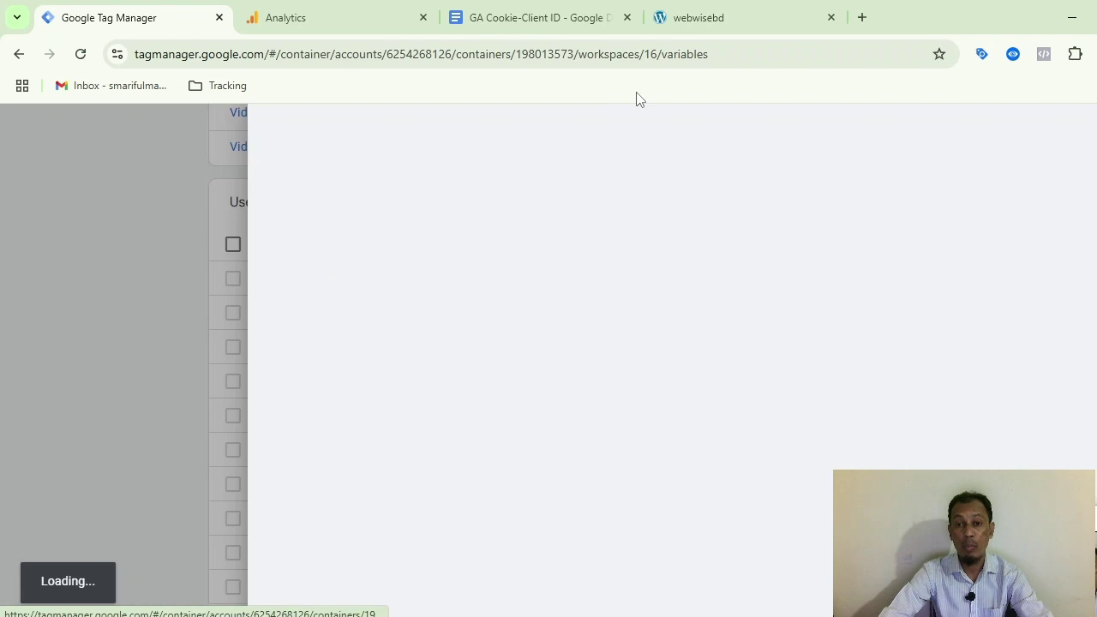
Compare the cJS-client id variable's JavaScript with the _ga cookie value on the webwisebd website, and close the variable
{"action": "left_click", "coordinate": [662, 24]}
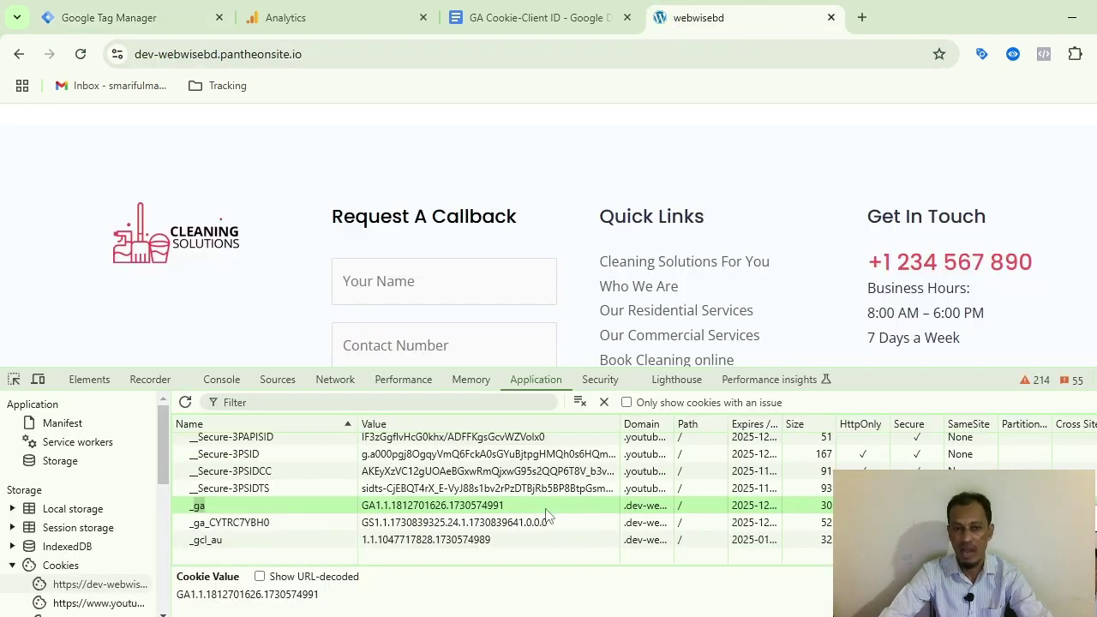
{"action": "left_click", "coordinate": [108, 18]}
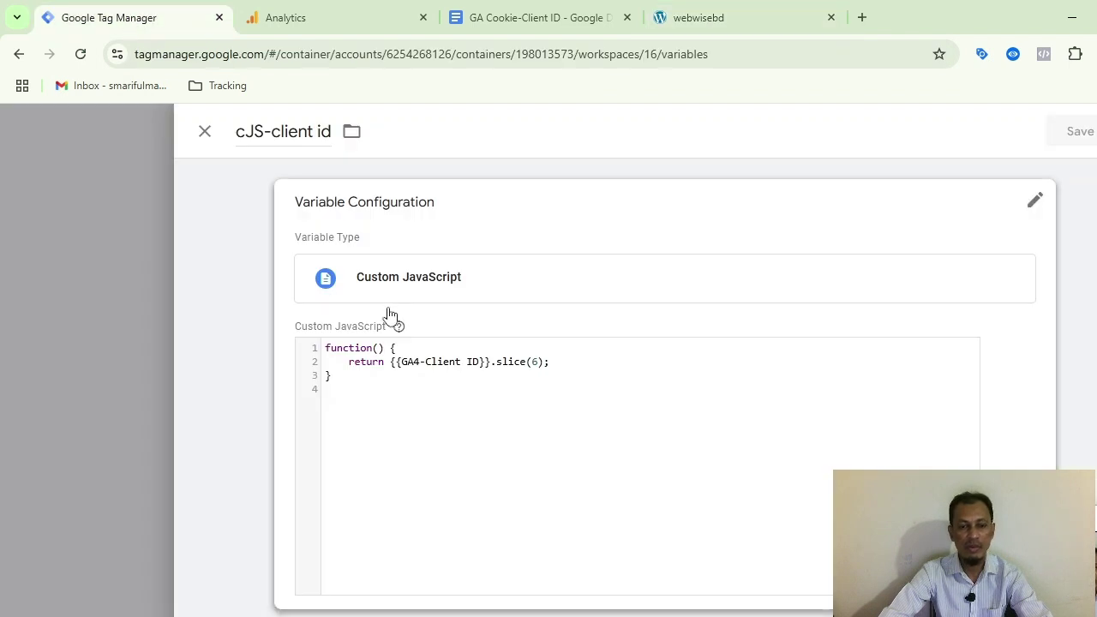
{"action": "mouse_move", "coordinate": [387, 332]}
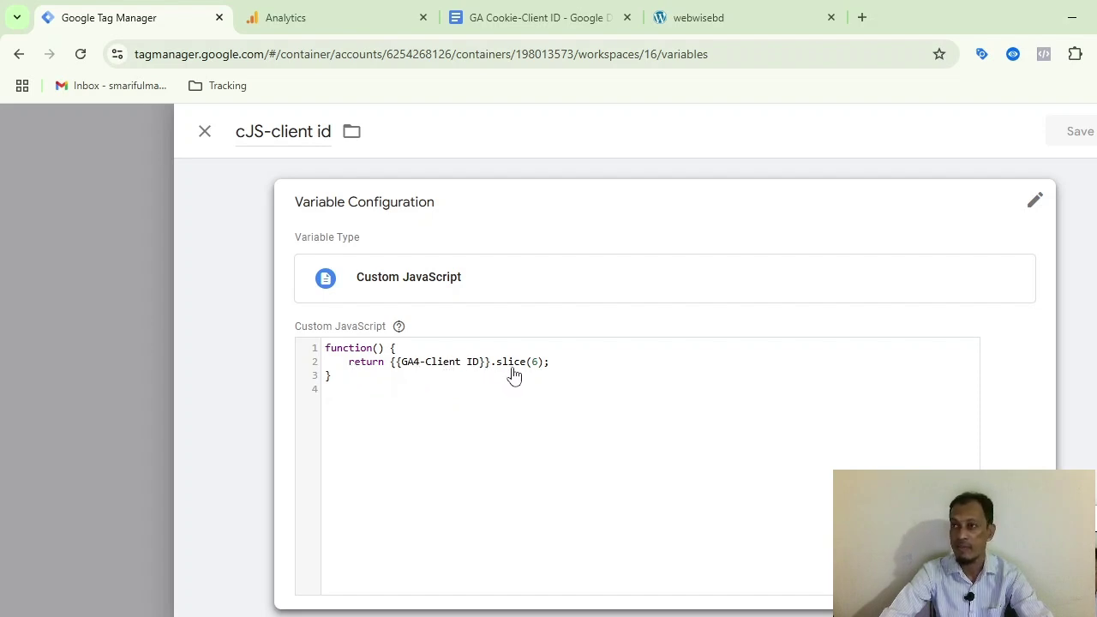
{"action": "left_click", "coordinate": [698, 26]}
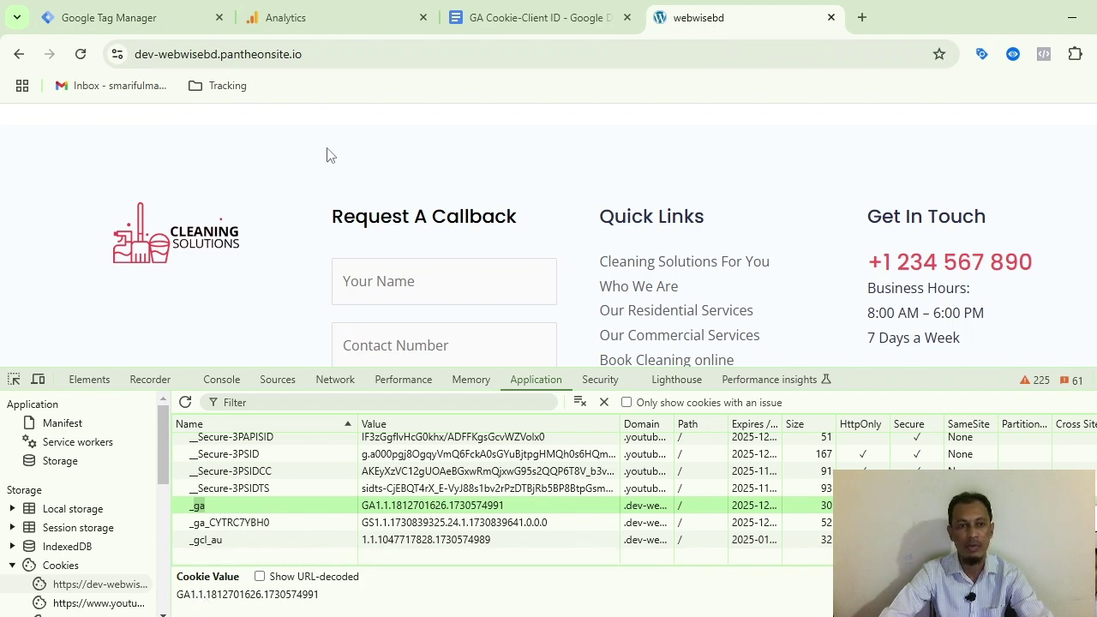
{"action": "left_click", "coordinate": [109, 17]}
{"action": "left_click", "coordinate": [204, 133]}
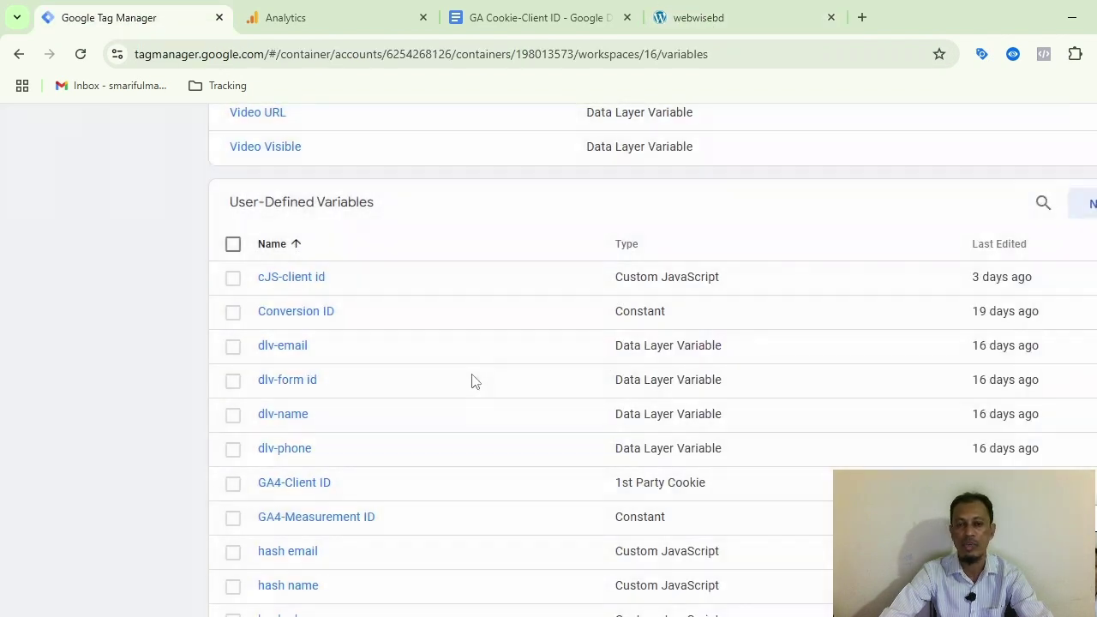
{"action": "scroll", "coordinate": [473, 380], "scroll_direction": "up", "scroll_amount": 2}
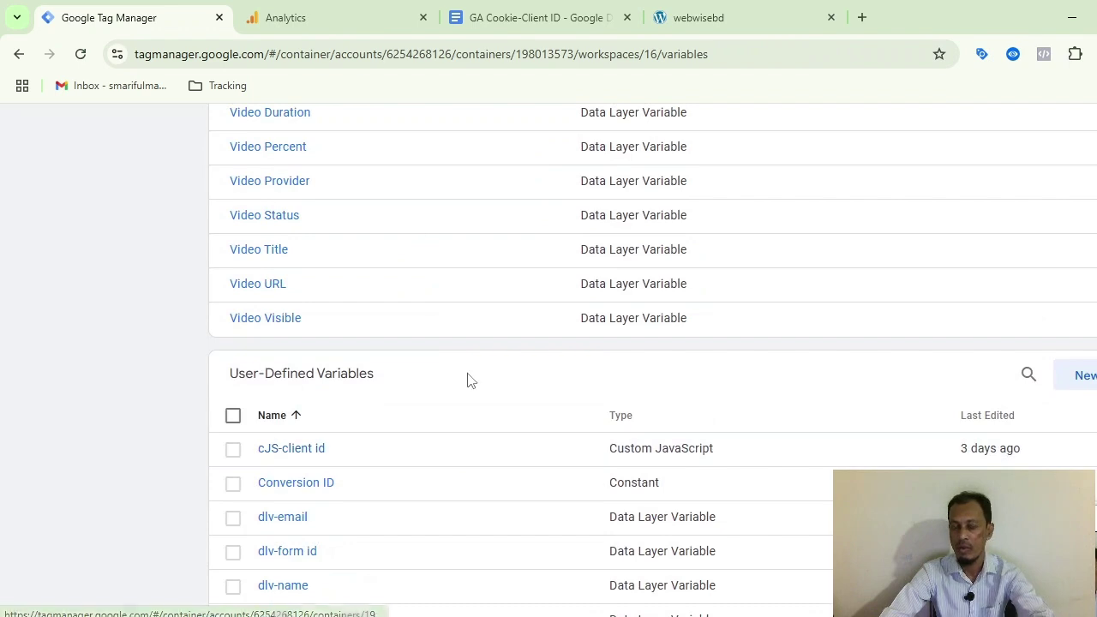
Open the GA4-Config-Google-Tag from the container's tags, review its tag ID and firing trigger, and close it
{"action": "scroll", "coordinate": [471, 381], "scroll_direction": "up", "scroll_amount": 2}
{"action": "scroll", "coordinate": [484, 383], "scroll_direction": "up", "scroll_amount": 9}
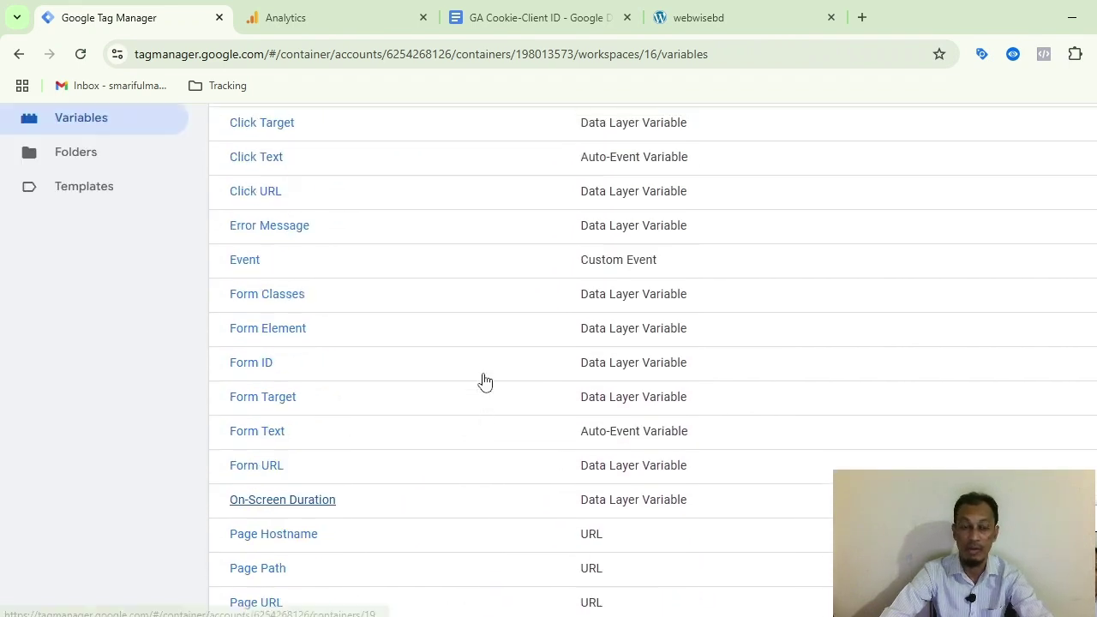
{"action": "left_click", "coordinate": [81, 353]}
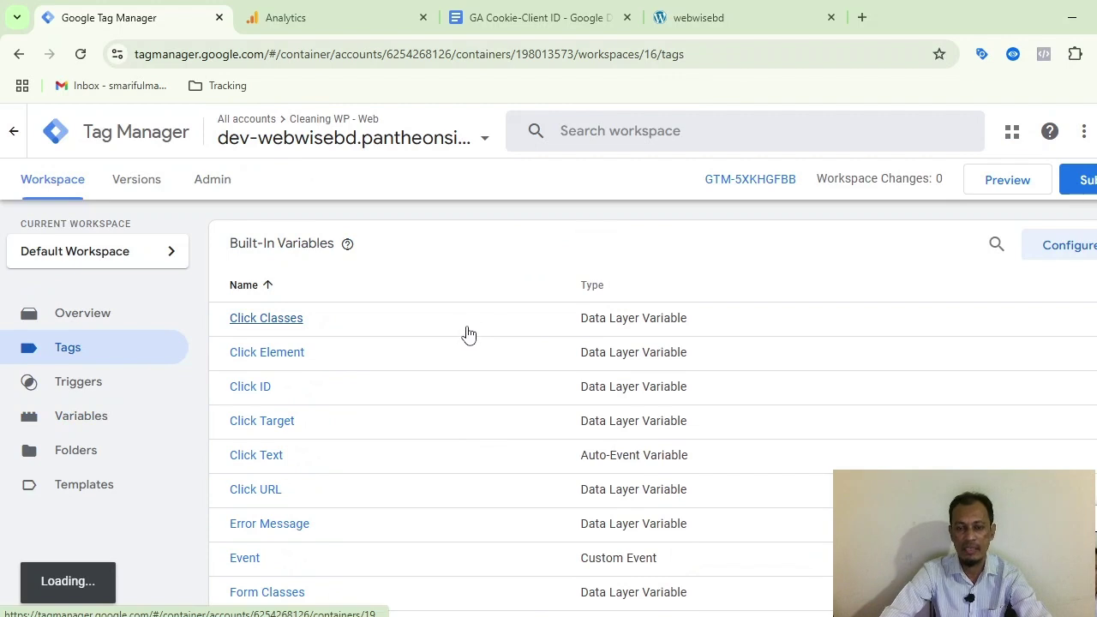
{"action": "scroll", "coordinate": [467, 320], "scroll_direction": "down", "scroll_amount": 1}
{"action": "scroll", "coordinate": [467, 320], "scroll_direction": "down", "scroll_amount": 1}
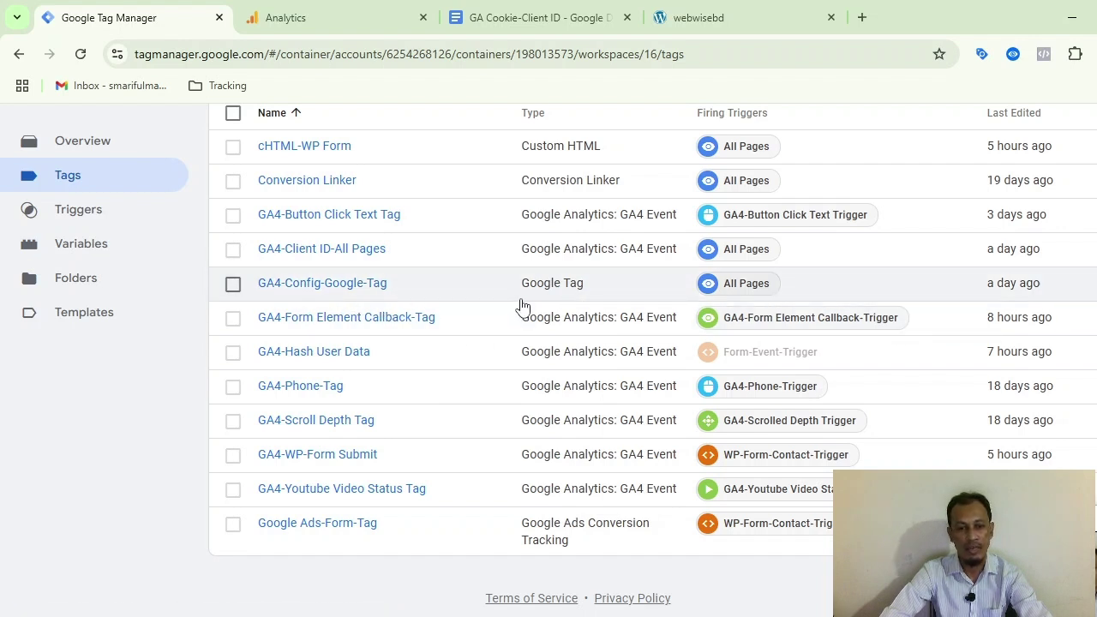
{"action": "left_click", "coordinate": [363, 292]}
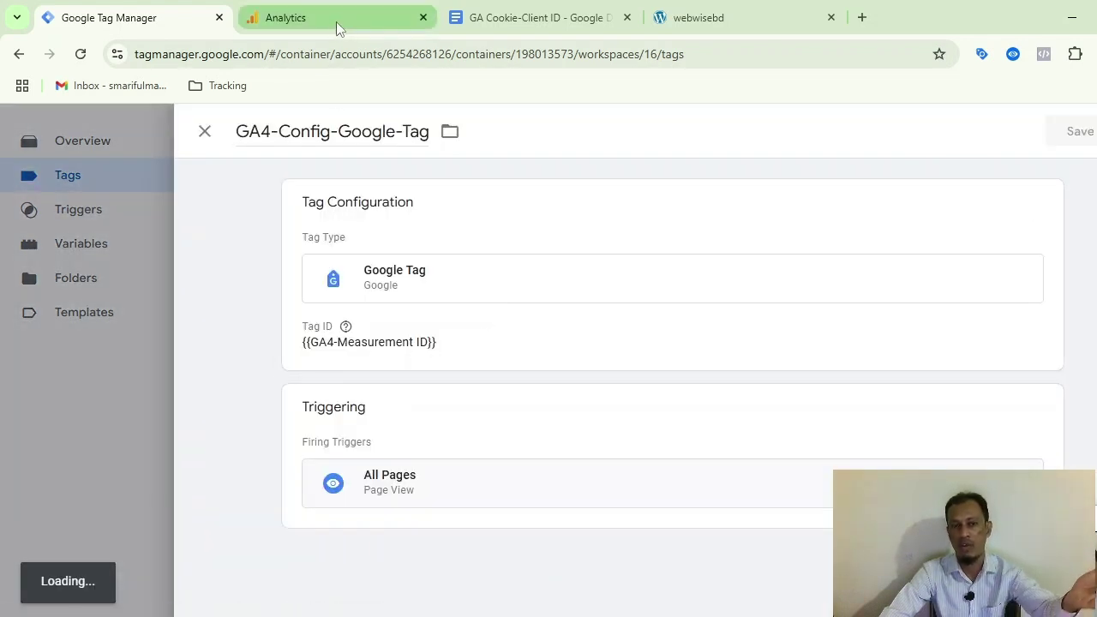
{"action": "left_click", "coordinate": [204, 132]}
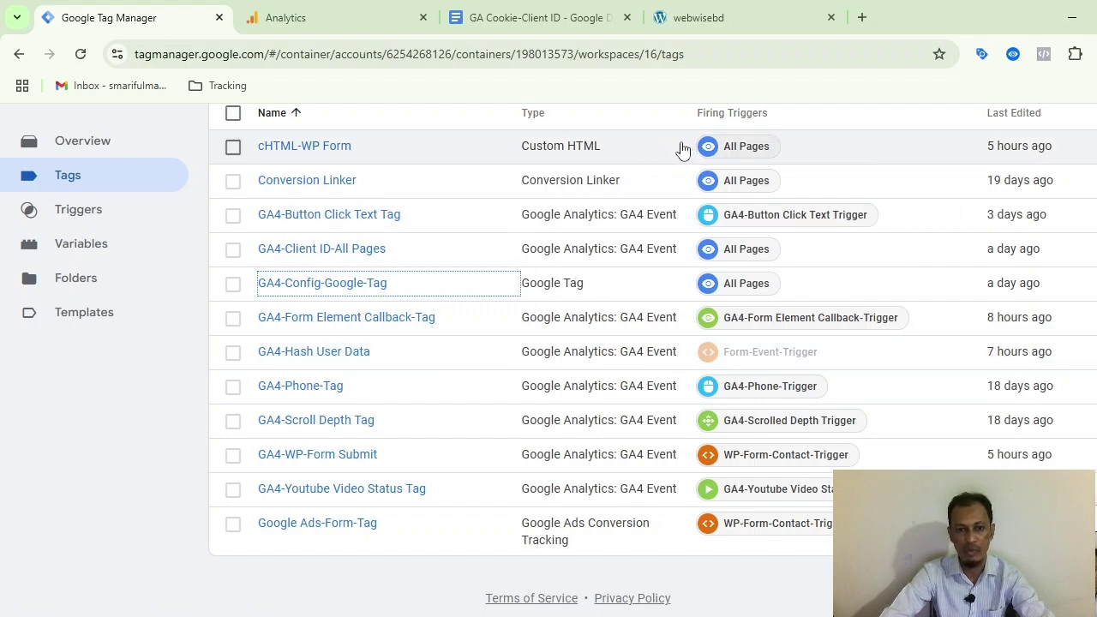
Open the GA4-Client ID-All Pages tag, examine its event name, client_id user property and firing trigger, and close it
{"action": "left_click", "coordinate": [315, 294]}
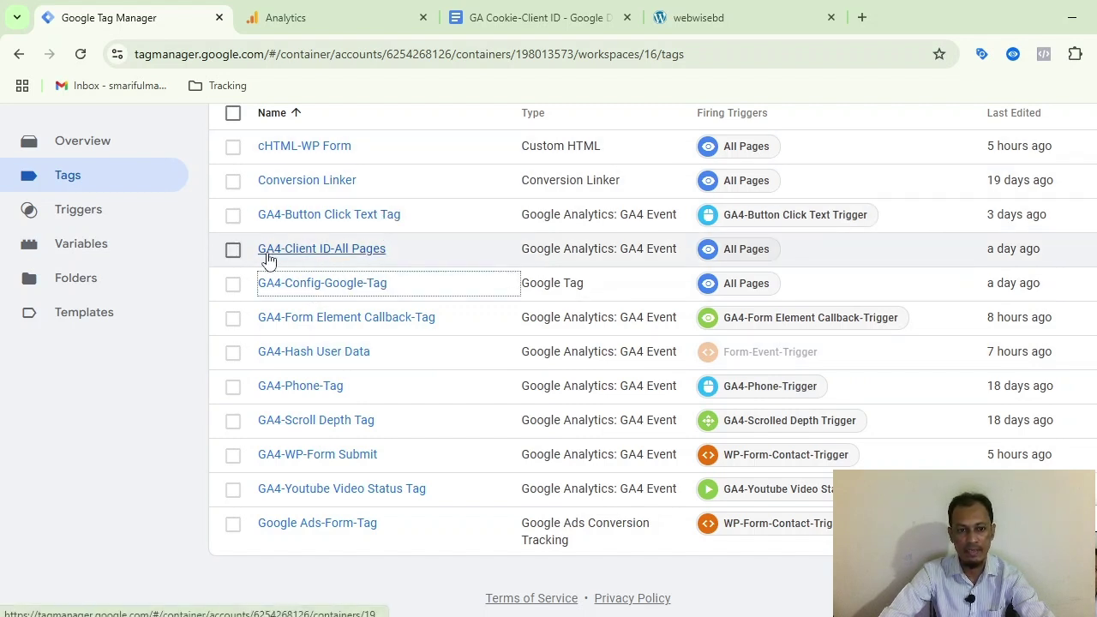
{"action": "left_click", "coordinate": [363, 258]}
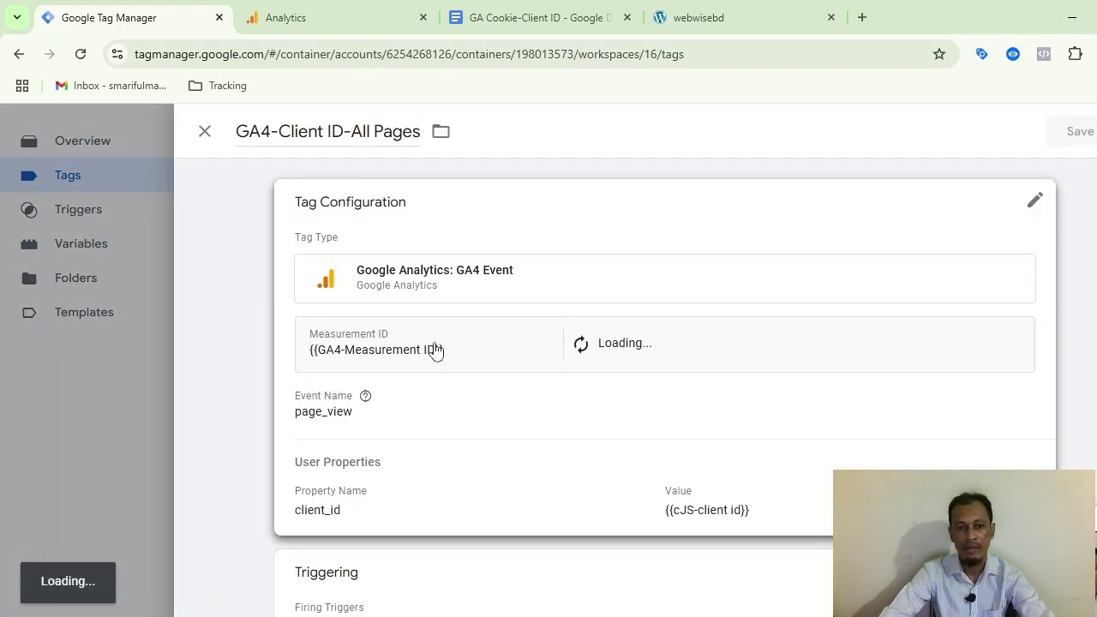
{"action": "scroll", "coordinate": [435, 352], "scroll_direction": "down", "scroll_amount": 2}
{"action": "left_click", "coordinate": [460, 331]}
{"action": "scroll", "coordinate": [460, 330], "scroll_direction": "down", "scroll_amount": 2}
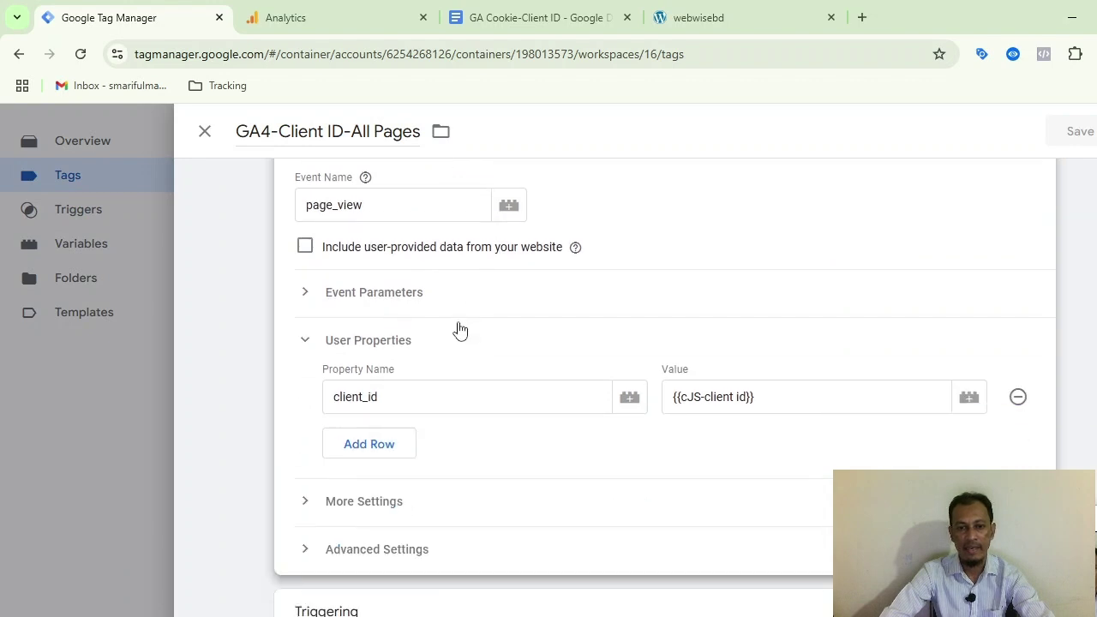
{"action": "scroll", "coordinate": [404, 259], "scroll_direction": "up", "scroll_amount": 2}
{"action": "scroll", "coordinate": [437, 308], "scroll_direction": "down", "scroll_amount": 2}
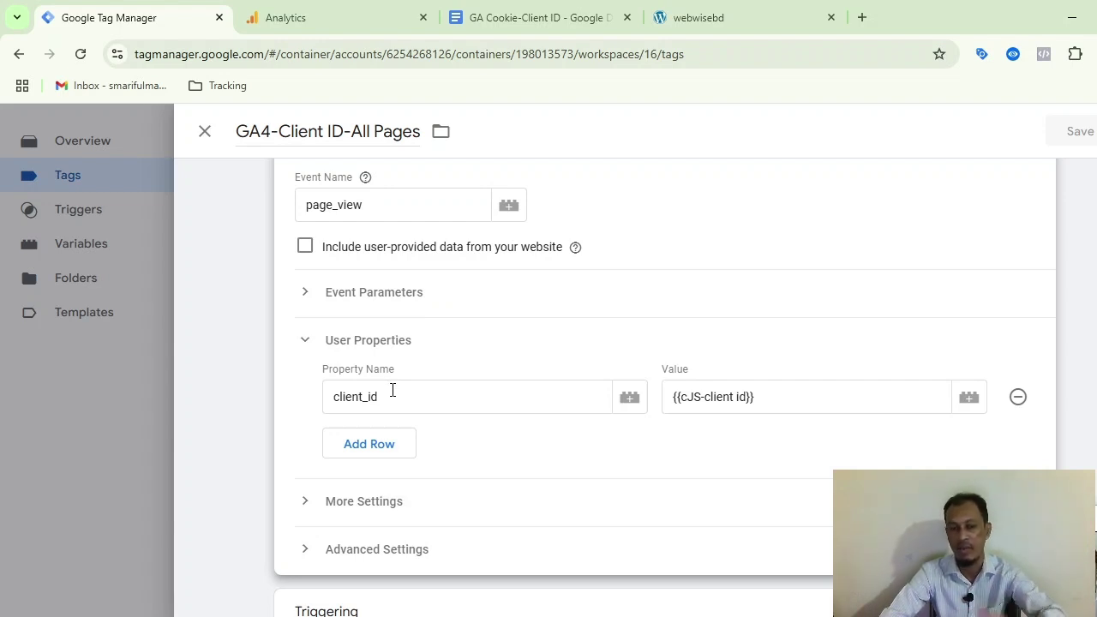
{"action": "scroll", "coordinate": [467, 382], "scroll_direction": "down", "scroll_amount": 2}
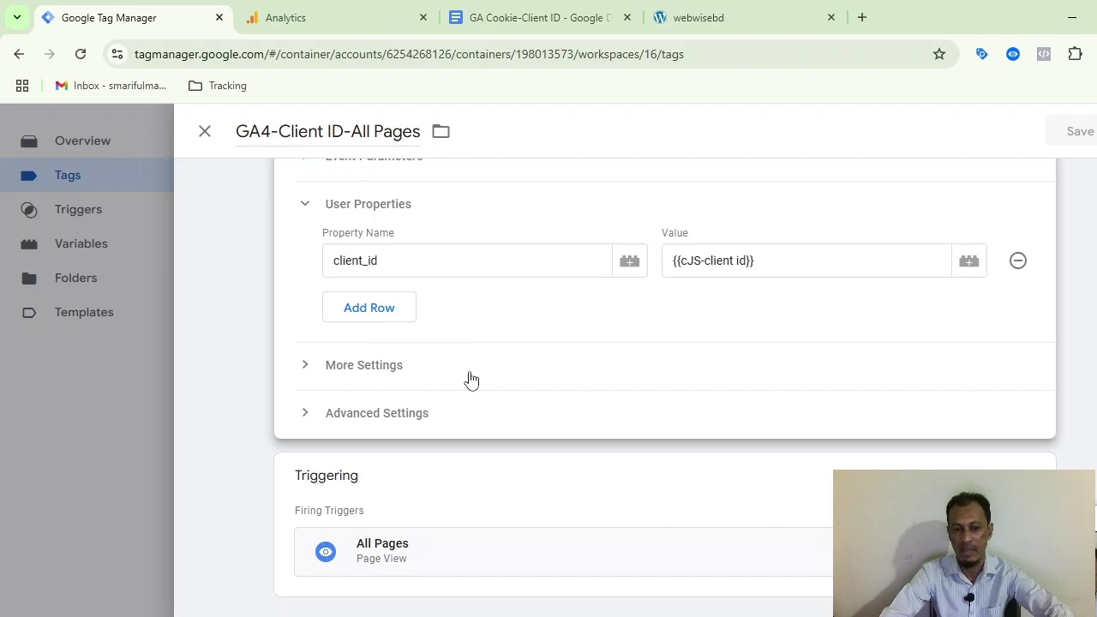
{"action": "left_click", "coordinate": [205, 131]}
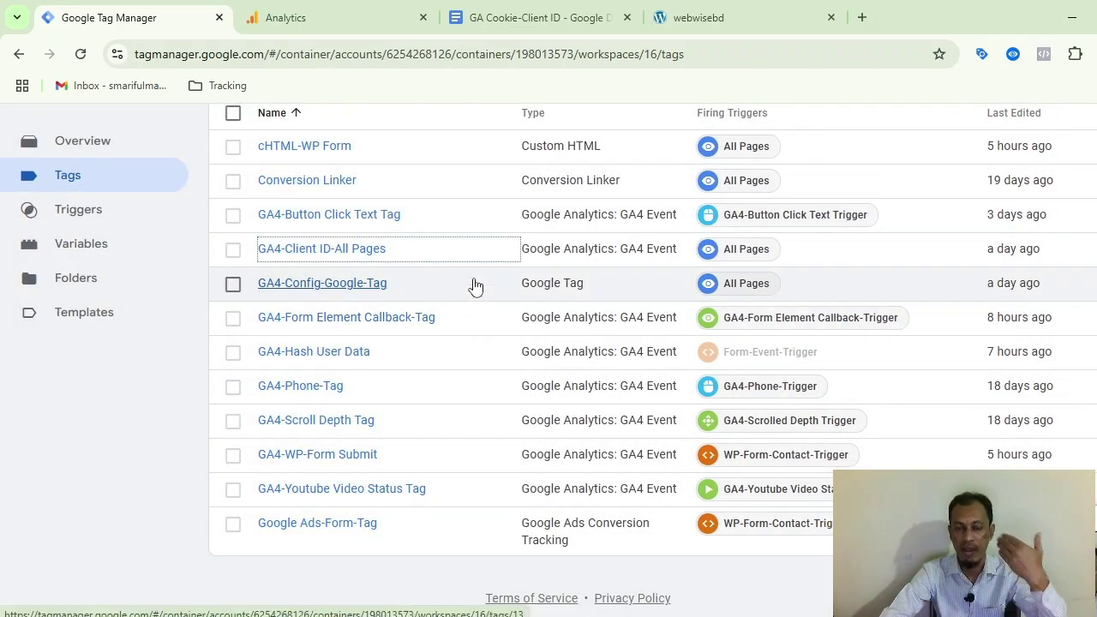
{"action": "scroll", "coordinate": [446, 281], "scroll_direction": "up", "scroll_amount": 3}
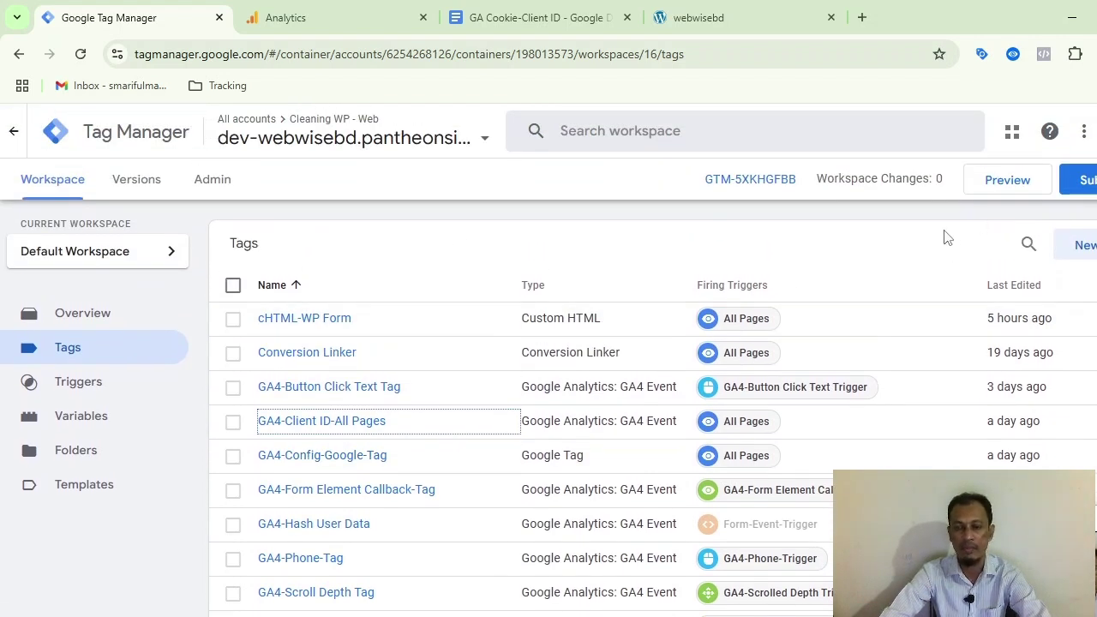
{"action": "left_click", "coordinate": [999, 194]}
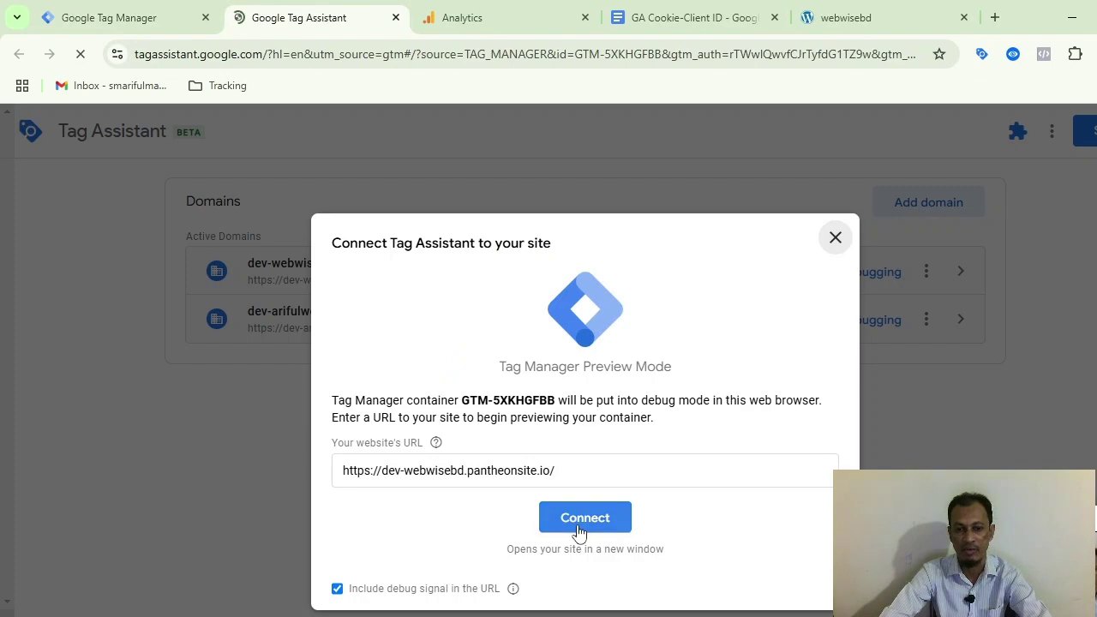
{"action": "left_click", "coordinate": [583, 523]}
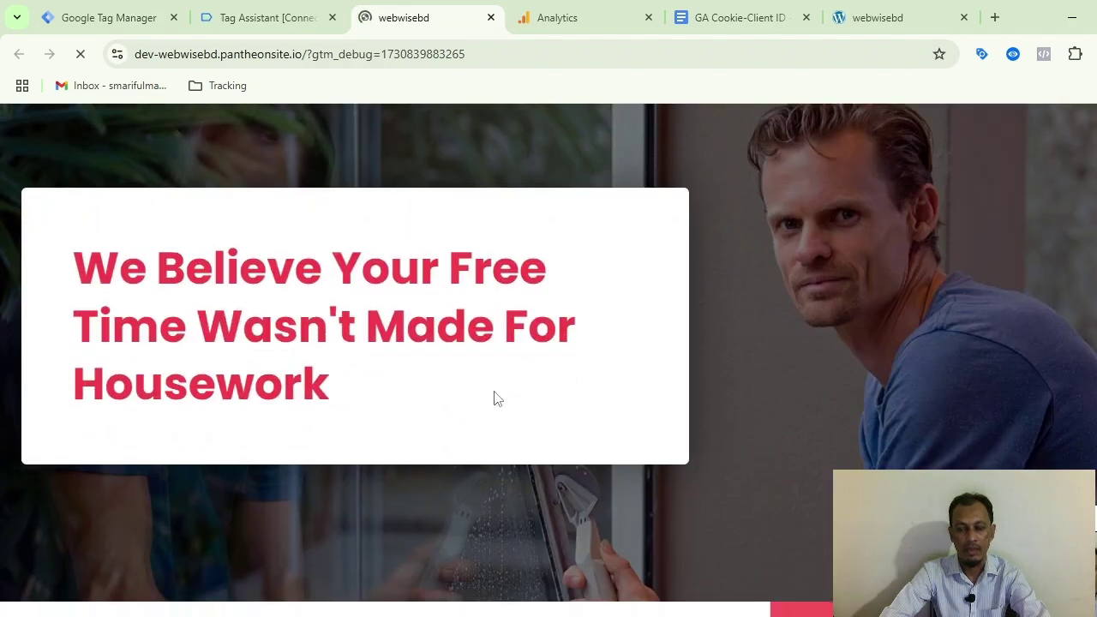
Scroll the previewed webwisebd page down to the Service Areas section to trigger the scroll depth events
{"action": "scroll", "coordinate": [494, 399], "scroll_direction": "down", "scroll_amount": 15}
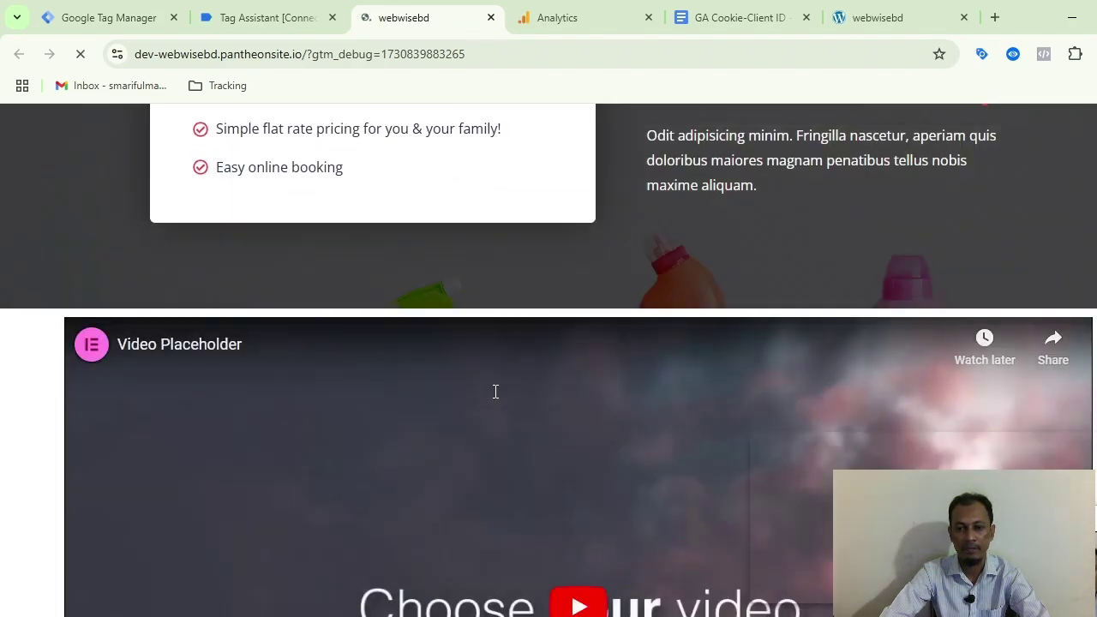
{"action": "scroll", "coordinate": [494, 394], "scroll_direction": "up", "scroll_amount": 3}
{"action": "scroll", "coordinate": [600, 403], "scroll_direction": "down", "scroll_amount": 3}
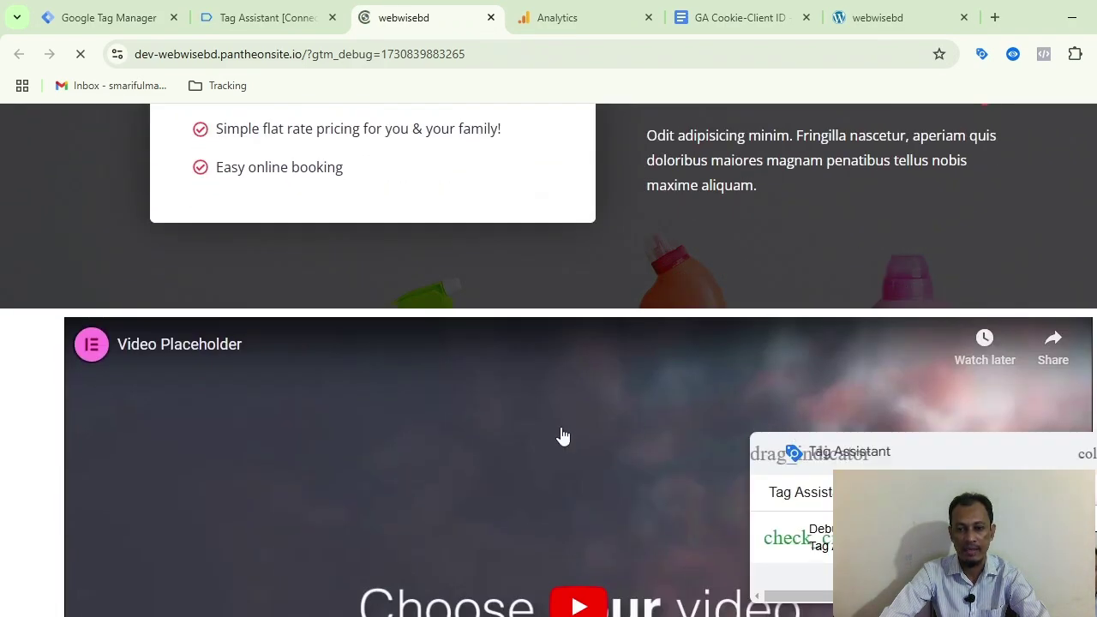
{"action": "scroll", "coordinate": [563, 437], "scroll_direction": "down", "scroll_amount": 4}
{"action": "scroll", "coordinate": [433, 343], "scroll_direction": "down", "scroll_amount": 3}
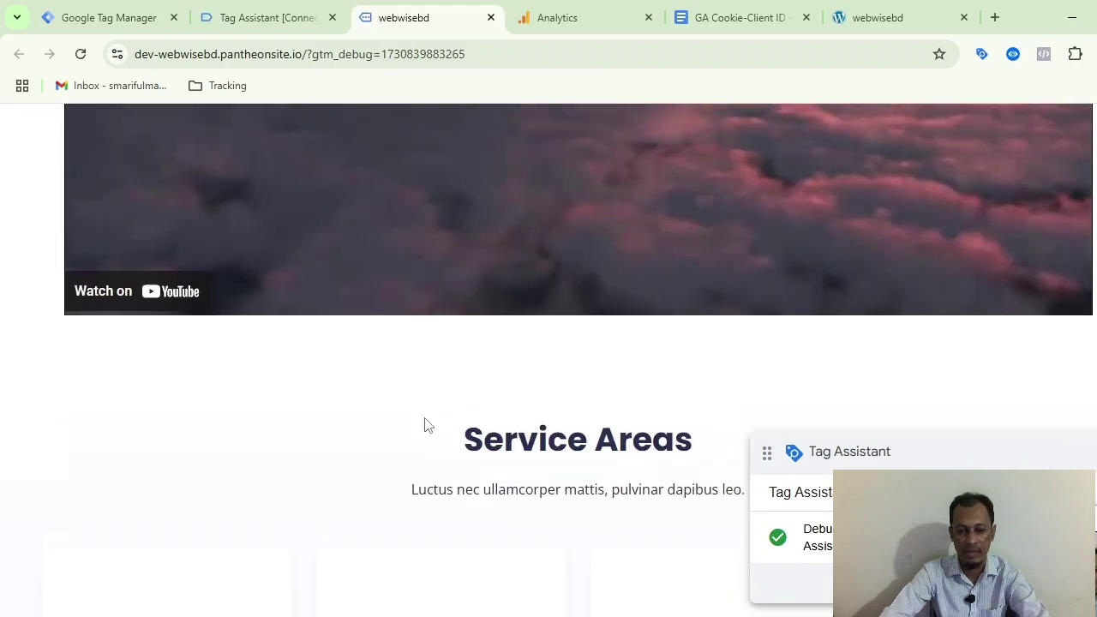
{"action": "scroll", "coordinate": [426, 422], "scroll_direction": "up", "scroll_amount": 15}
{"action": "scroll", "coordinate": [426, 419], "scroll_direction": "down", "scroll_amount": 7}
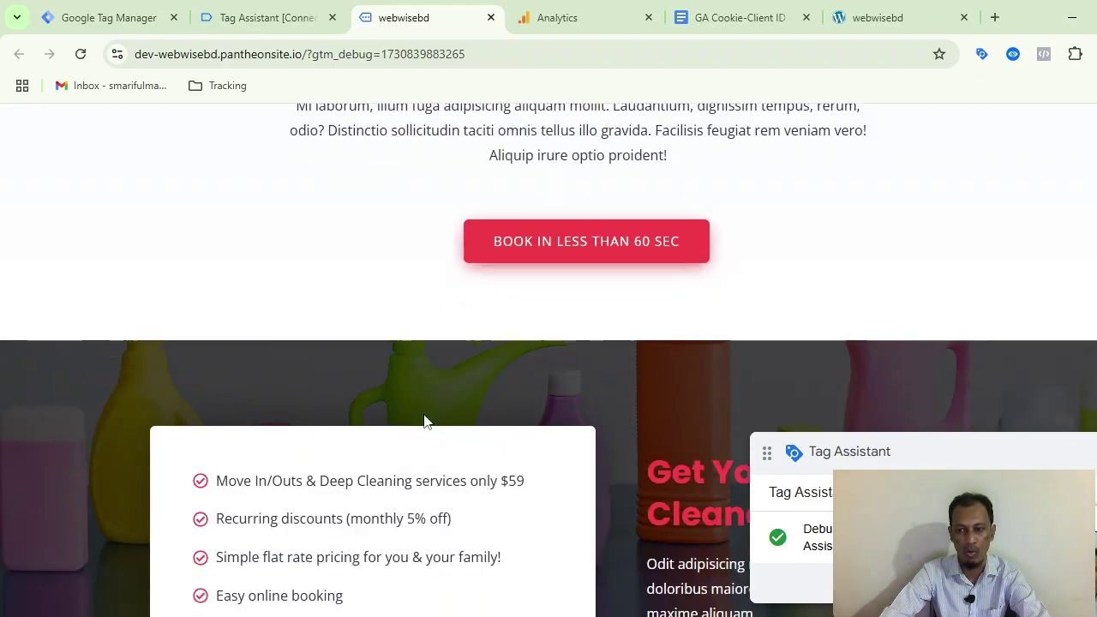
{"action": "scroll", "coordinate": [426, 420], "scroll_direction": "down", "scroll_amount": 12}
{"action": "scroll", "coordinate": [426, 420], "scroll_direction": "up", "scroll_amount": 4}
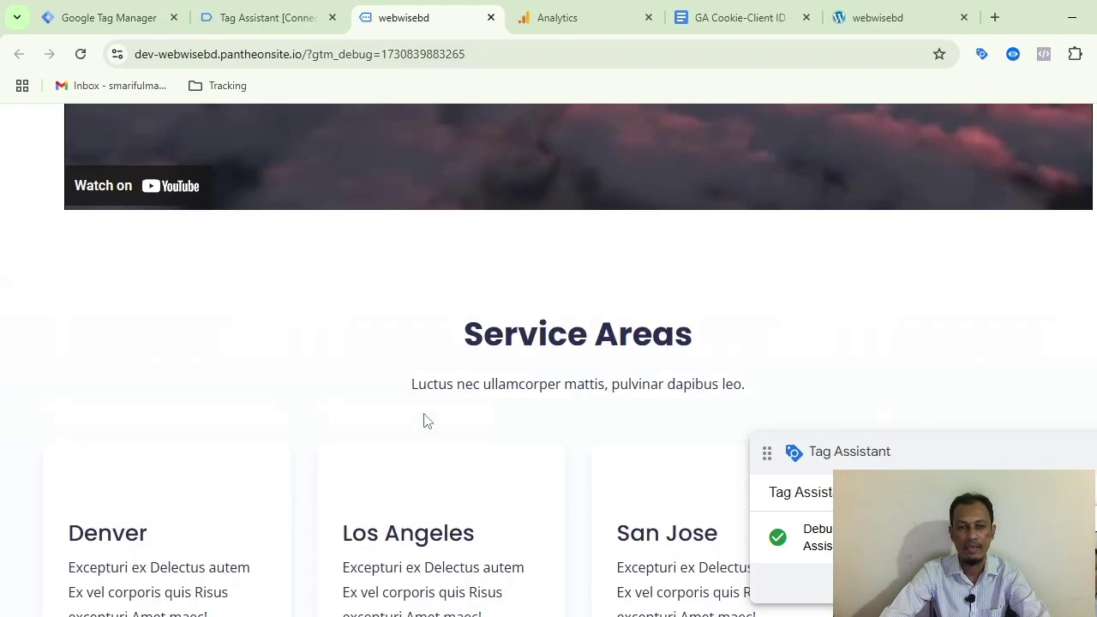
{"action": "scroll", "coordinate": [426, 420], "scroll_direction": "up", "scroll_amount": 3}
In Tag Assistant, compare the cJS-client id and GA4-Client ID variable values for the latest Scroll Depth event
{"action": "left_click", "coordinate": [261, 17]}
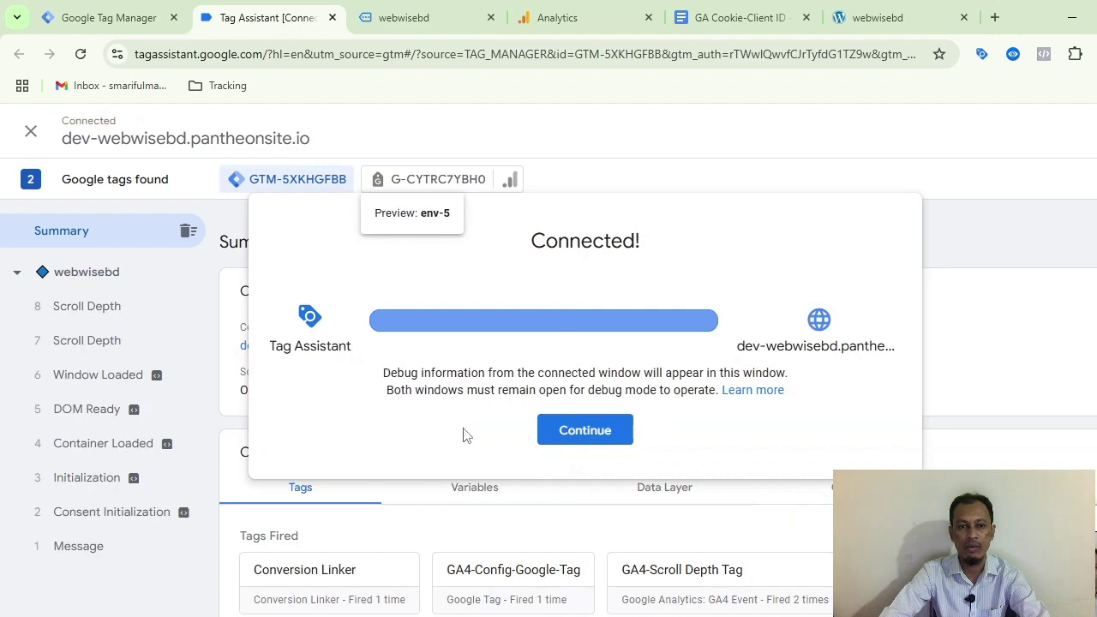
{"action": "left_click", "coordinate": [580, 432]}
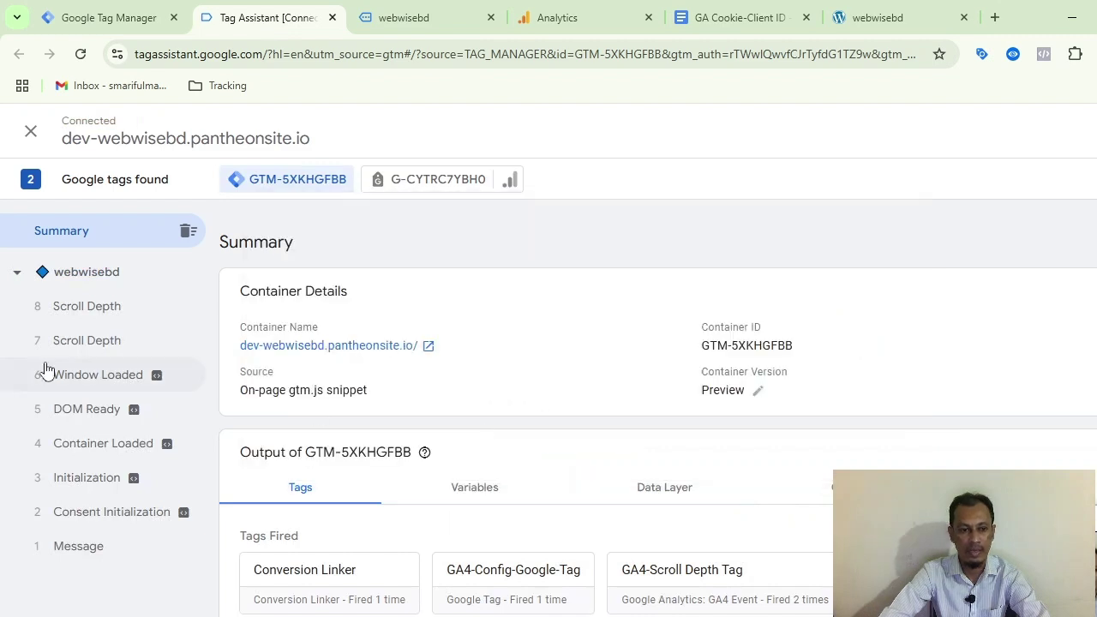
{"action": "left_click", "coordinate": [97, 318]}
{"action": "left_click", "coordinate": [530, 401]}
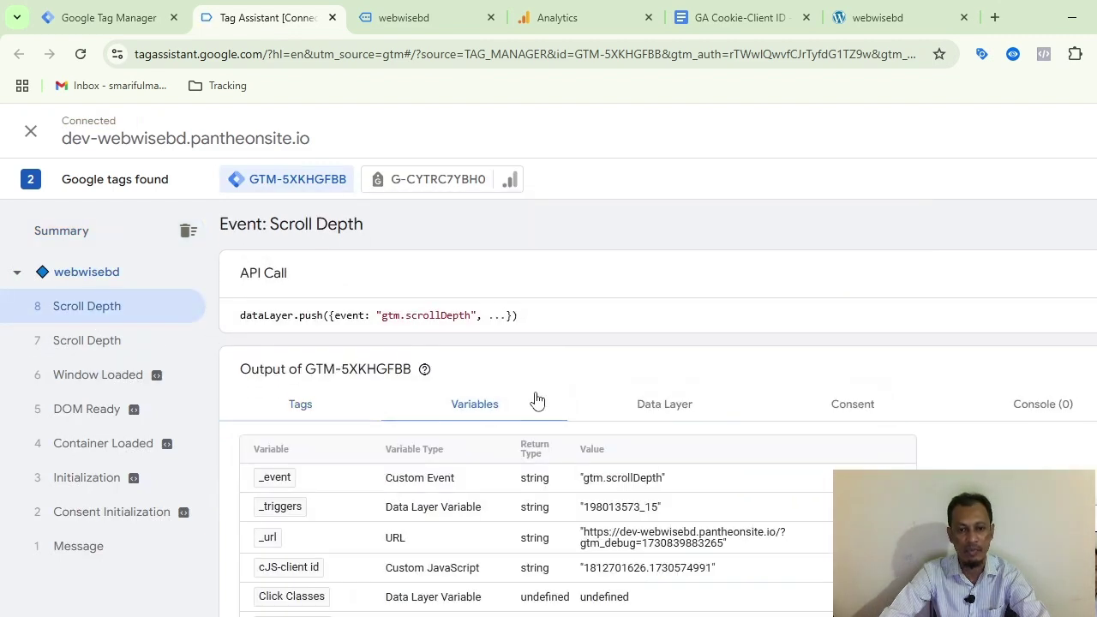
{"action": "scroll", "coordinate": [536, 401], "scroll_direction": "down", "scroll_amount": 4}
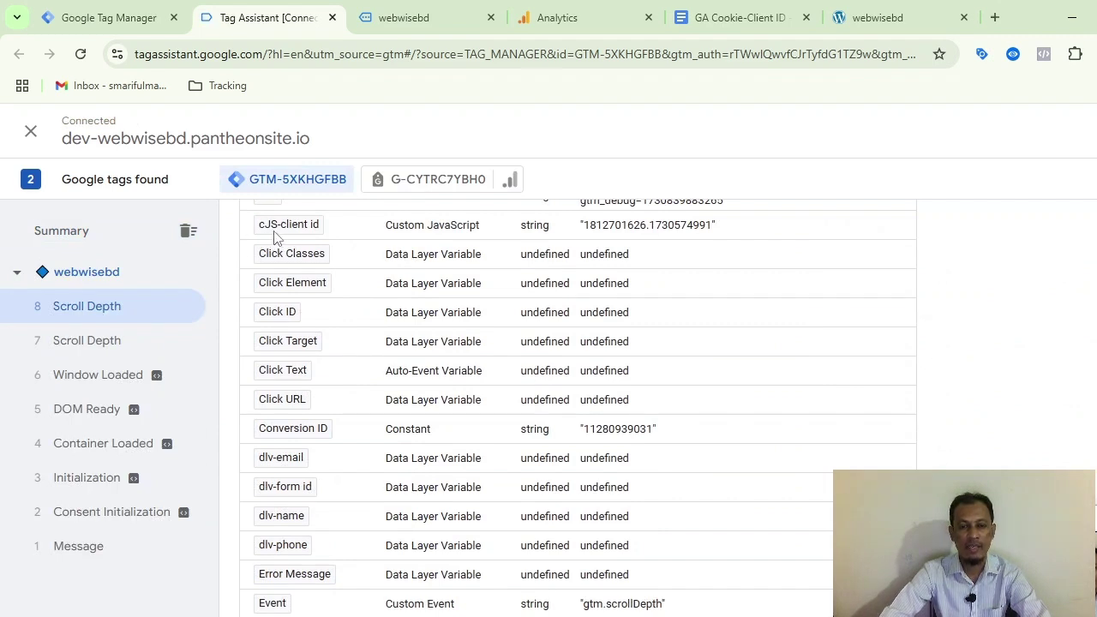
{"action": "left_click_drag", "start_coordinate": [525, 231], "coordinate": [718, 235]}
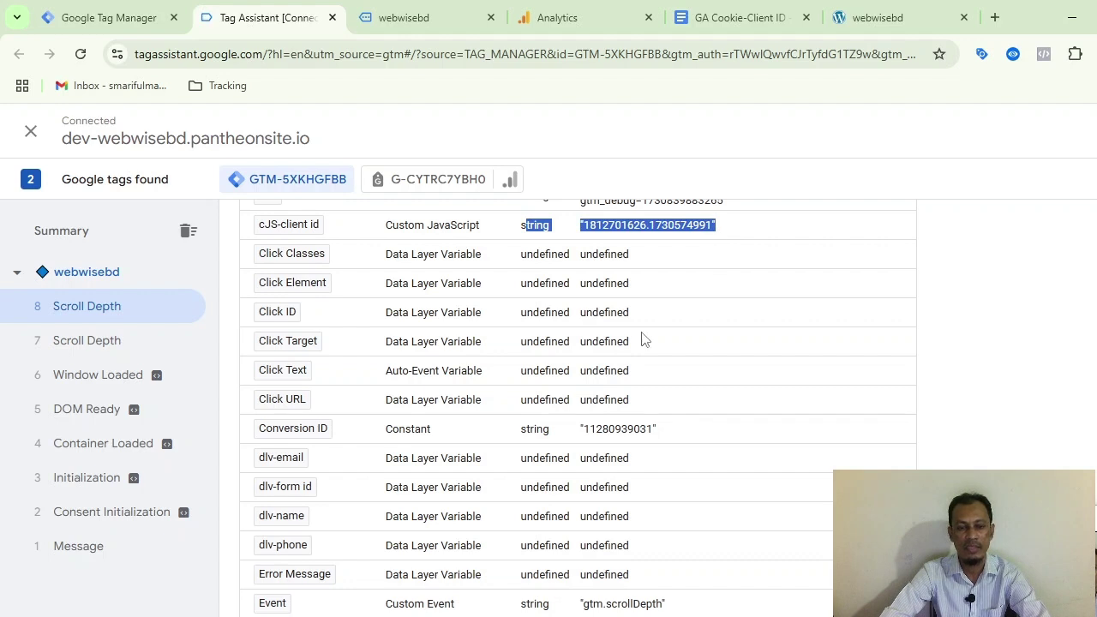
{"action": "scroll", "coordinate": [533, 335], "scroll_direction": "down", "scroll_amount": 6}
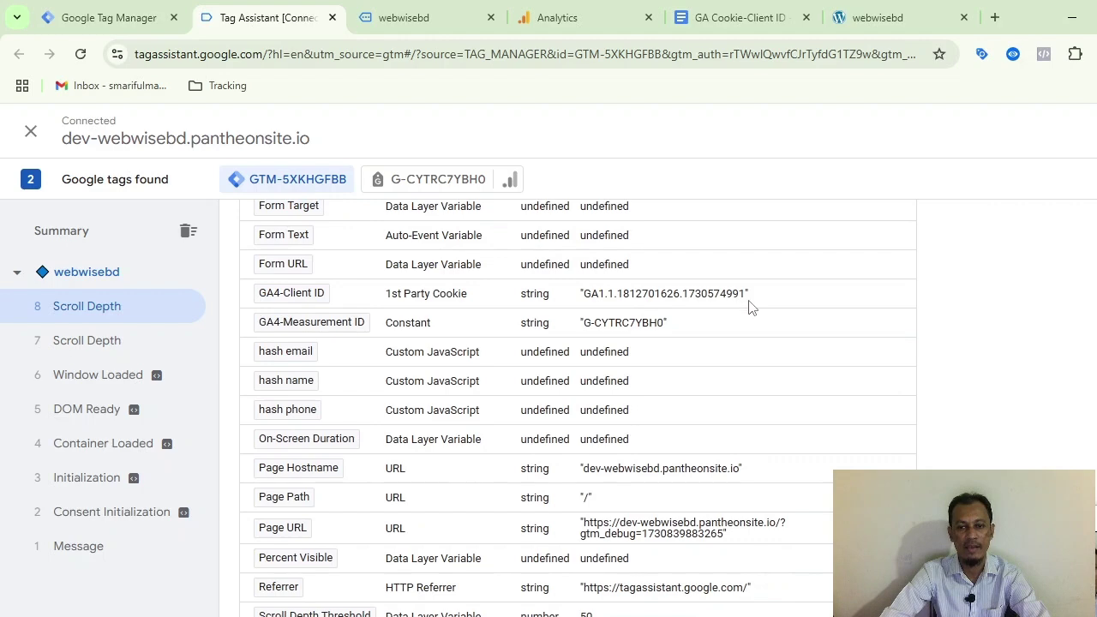
{"action": "scroll", "coordinate": [750, 306], "scroll_direction": "up", "scroll_amount": 8}
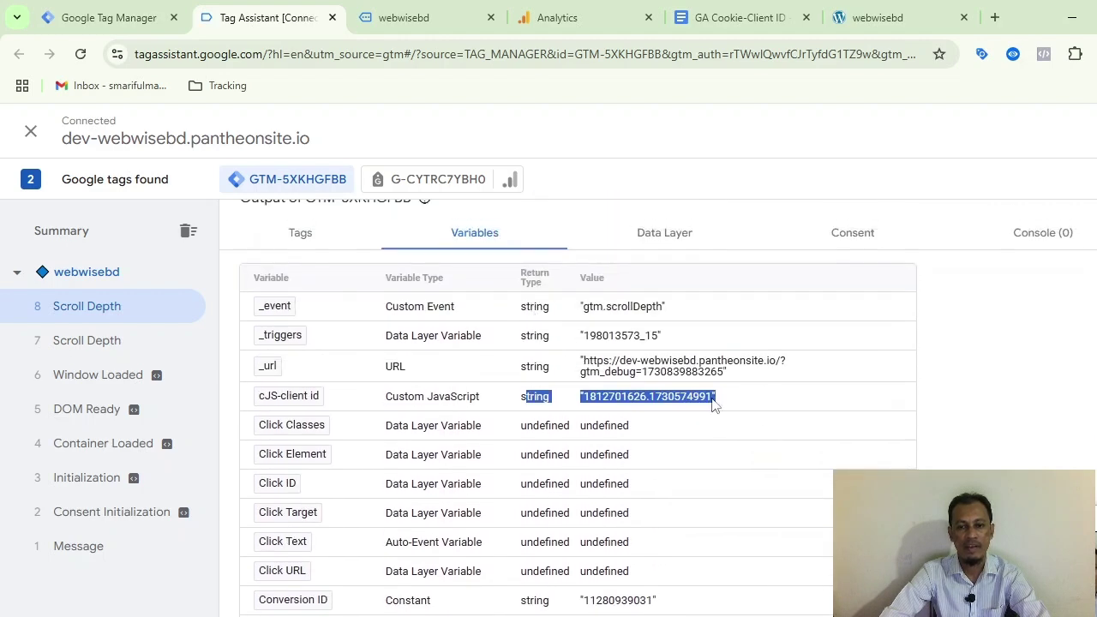
{"action": "scroll", "coordinate": [713, 402], "scroll_direction": "down", "scroll_amount": 7}
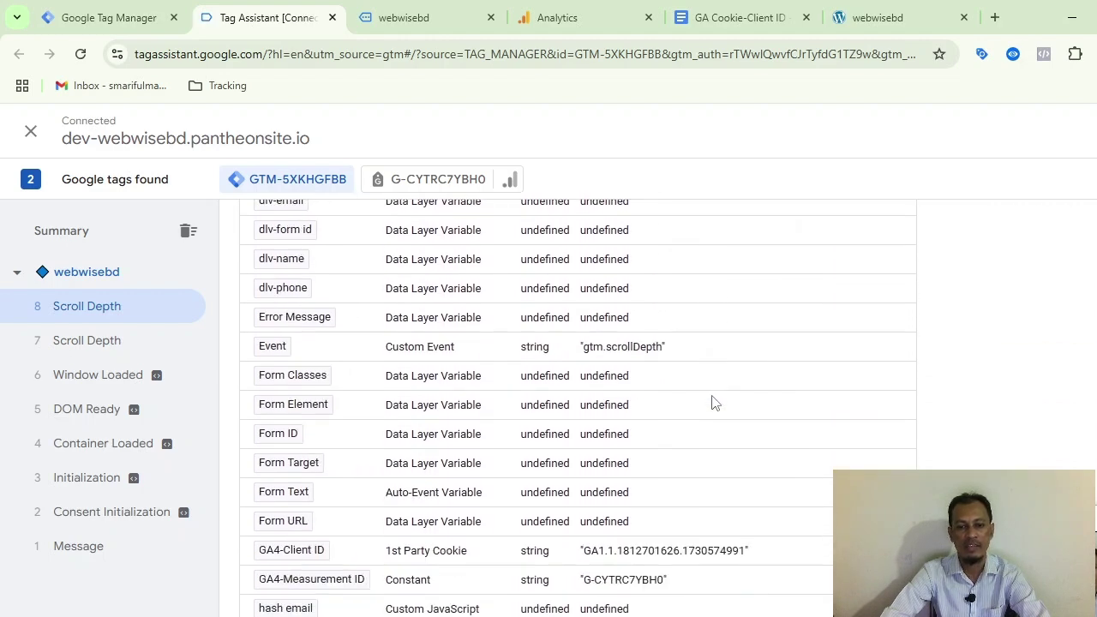
{"action": "scroll", "coordinate": [393, 388], "scroll_direction": "up", "scroll_amount": 1}
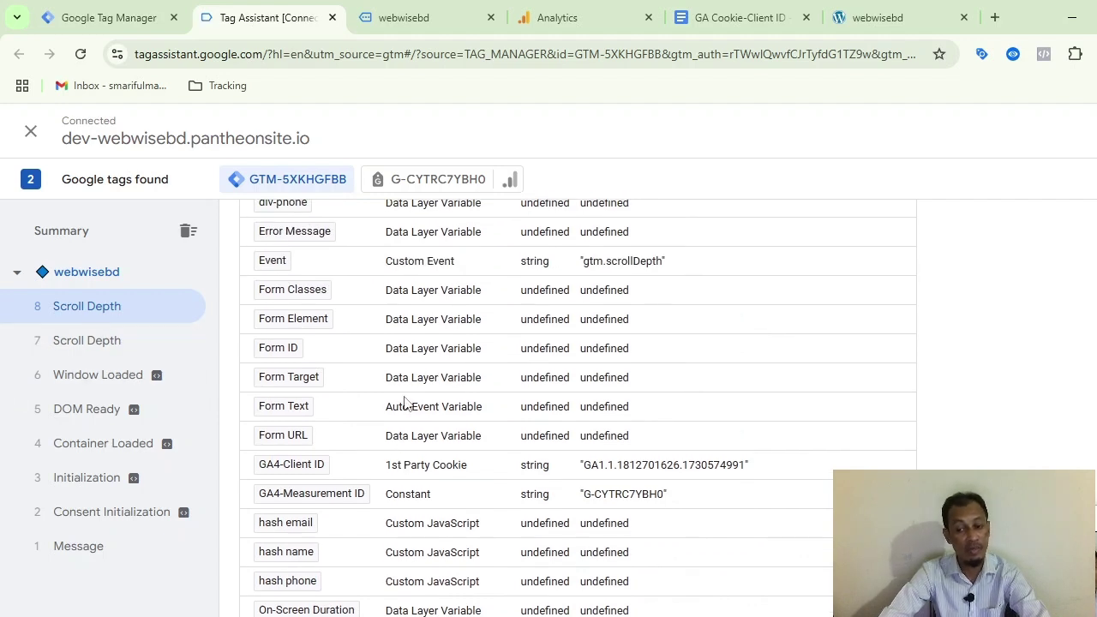
Switch to Google Analytics DebugView, inspect the client_id user property of a page_view event, and close the event details
{"action": "left_click", "coordinate": [557, 17]}
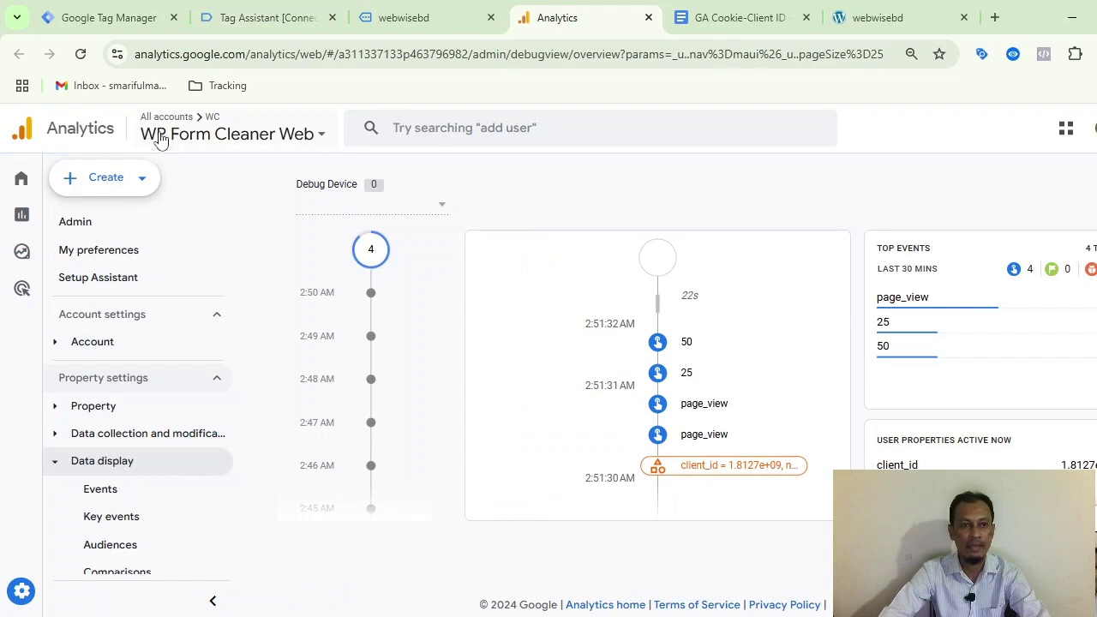
{"action": "left_click", "coordinate": [79, 53]}
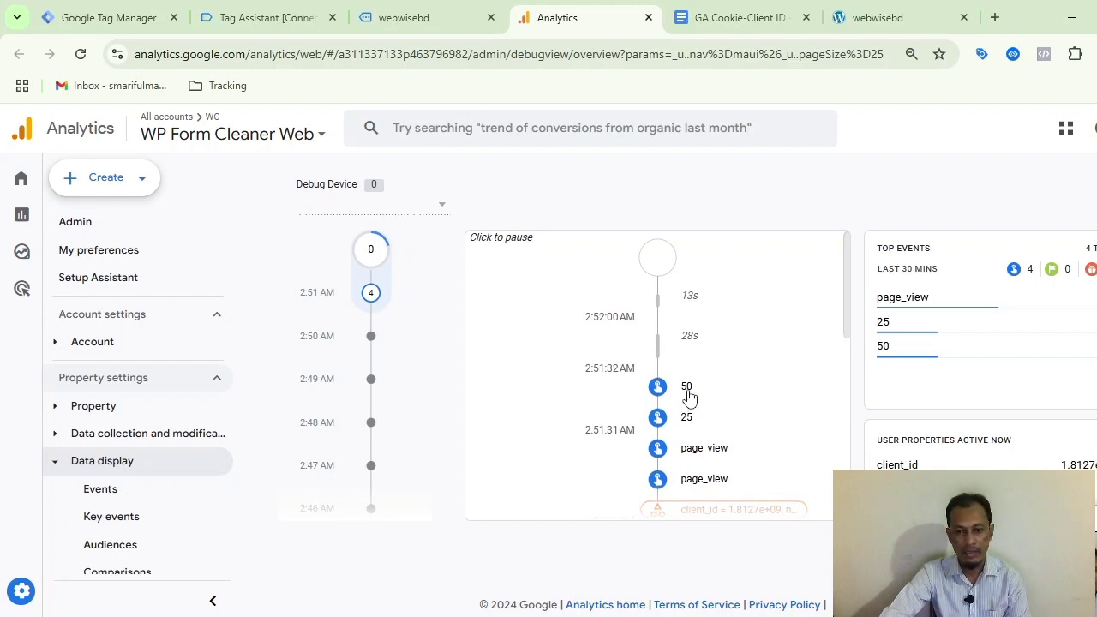
{"action": "left_click", "coordinate": [707, 460]}
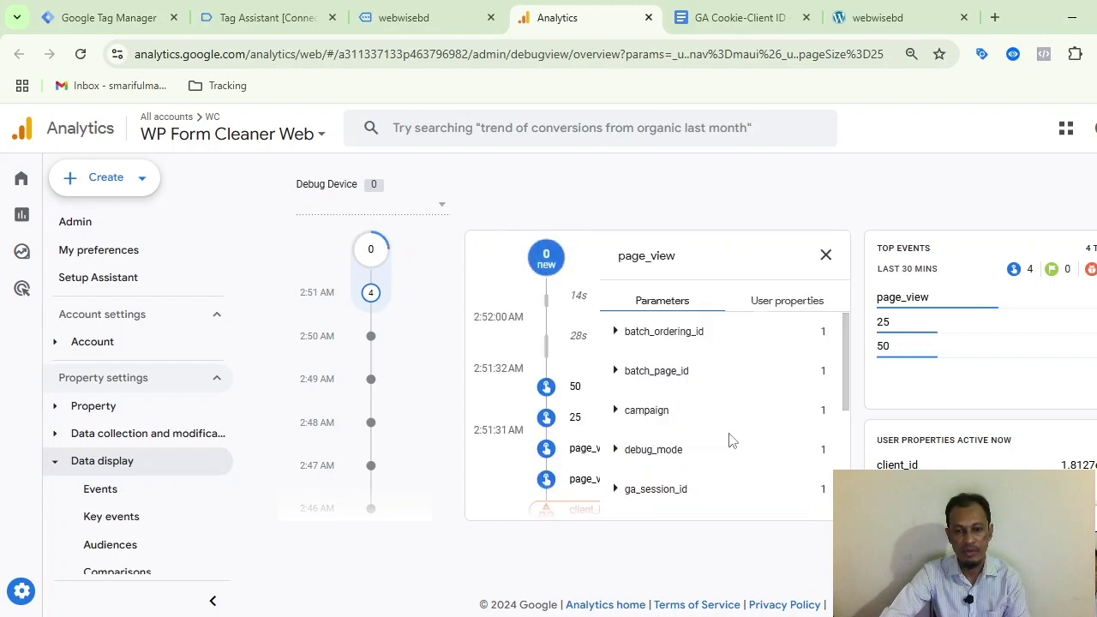
{"action": "scroll", "coordinate": [748, 398], "scroll_direction": "down", "scroll_amount": 2}
{"action": "left_click", "coordinate": [784, 305]}
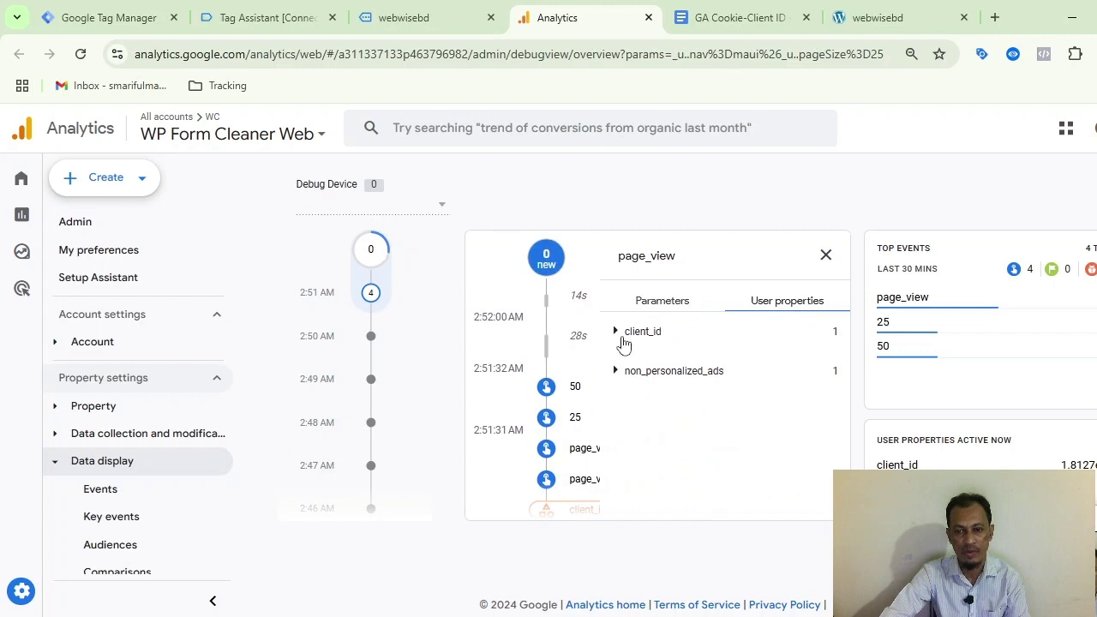
{"action": "left_click", "coordinate": [630, 334]}
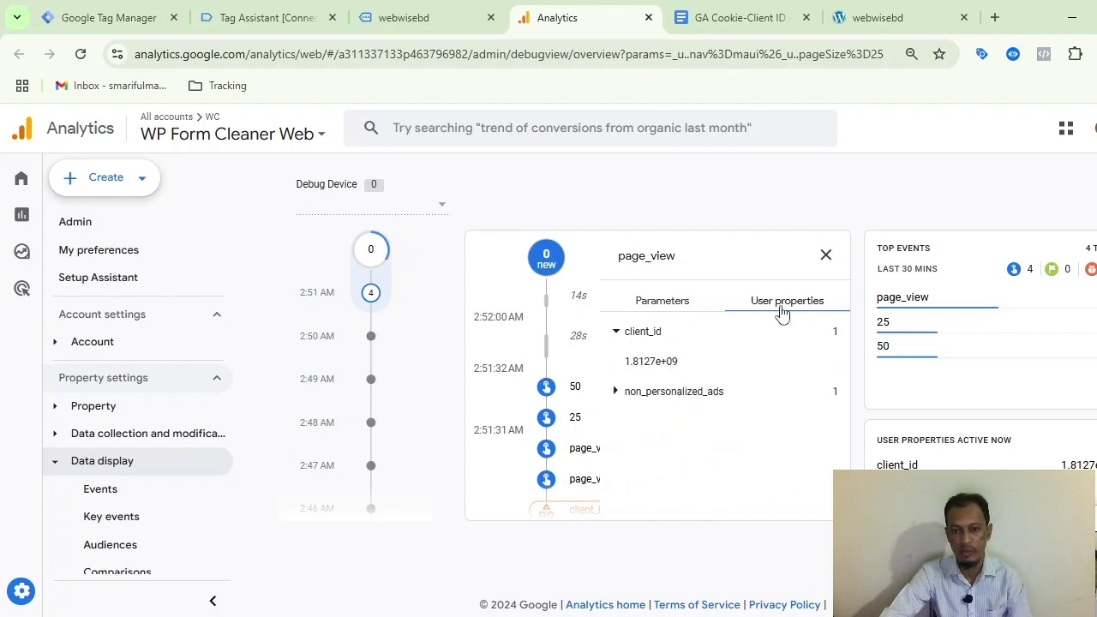
{"action": "left_click", "coordinate": [826, 255]}
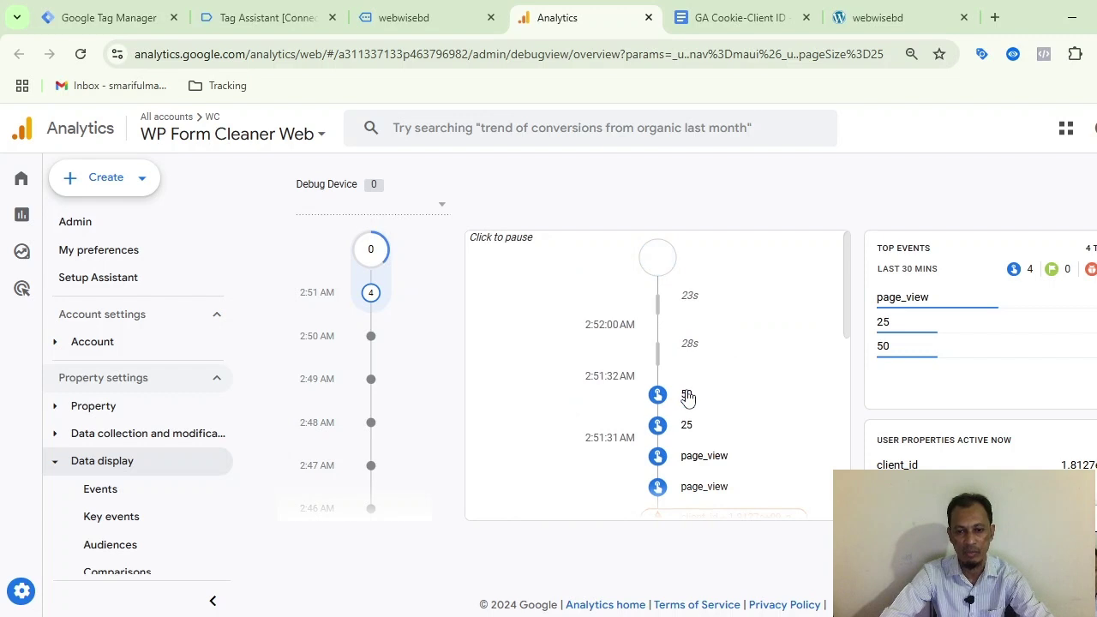
In DebugView, inspect the client_id user property of the 50 scroll event and close the event details
{"action": "left_click", "coordinate": [687, 396]}
{"action": "scroll", "coordinate": [720, 413], "scroll_direction": "down", "scroll_amount": 2}
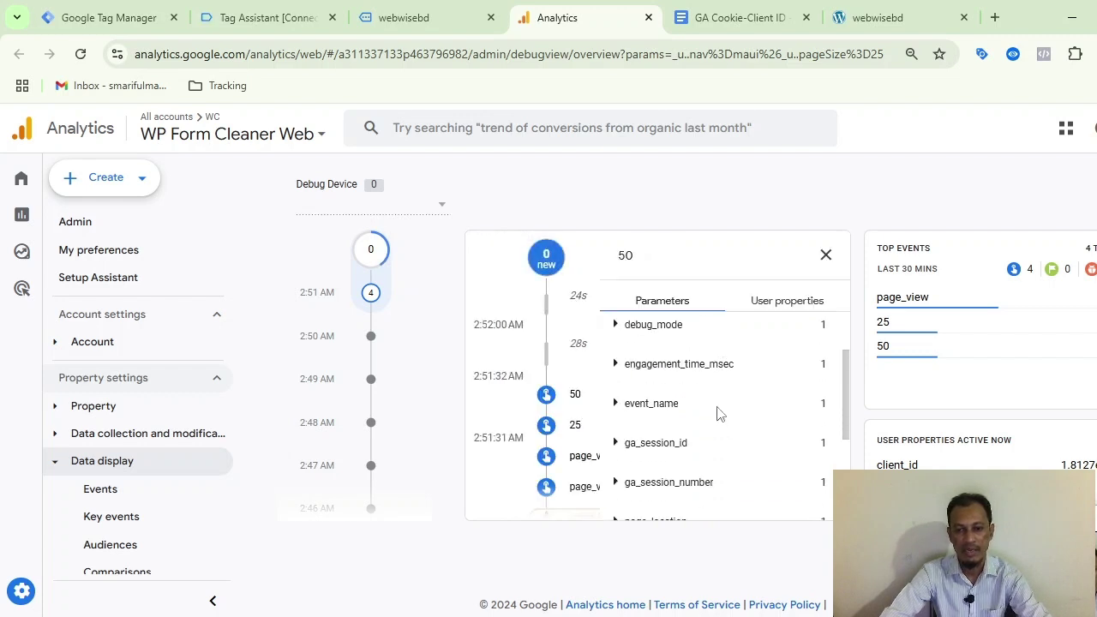
{"action": "scroll", "coordinate": [718, 415], "scroll_direction": "down", "scroll_amount": 3}
{"action": "left_click", "coordinate": [787, 300]}
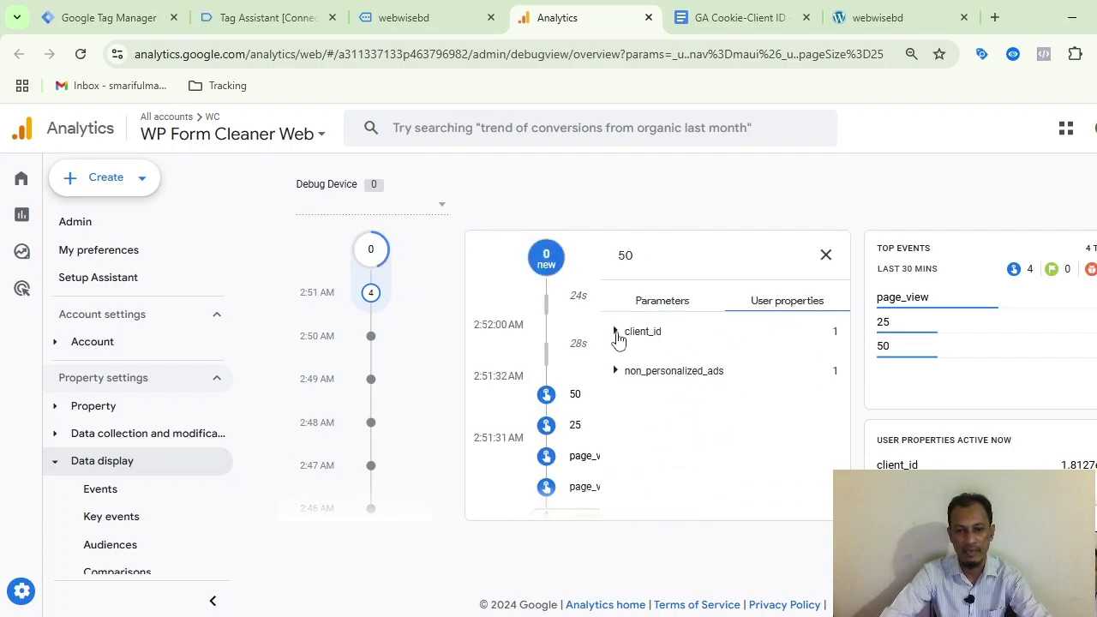
{"action": "left_click", "coordinate": [616, 333]}
{"action": "left_click", "coordinate": [825, 254]}
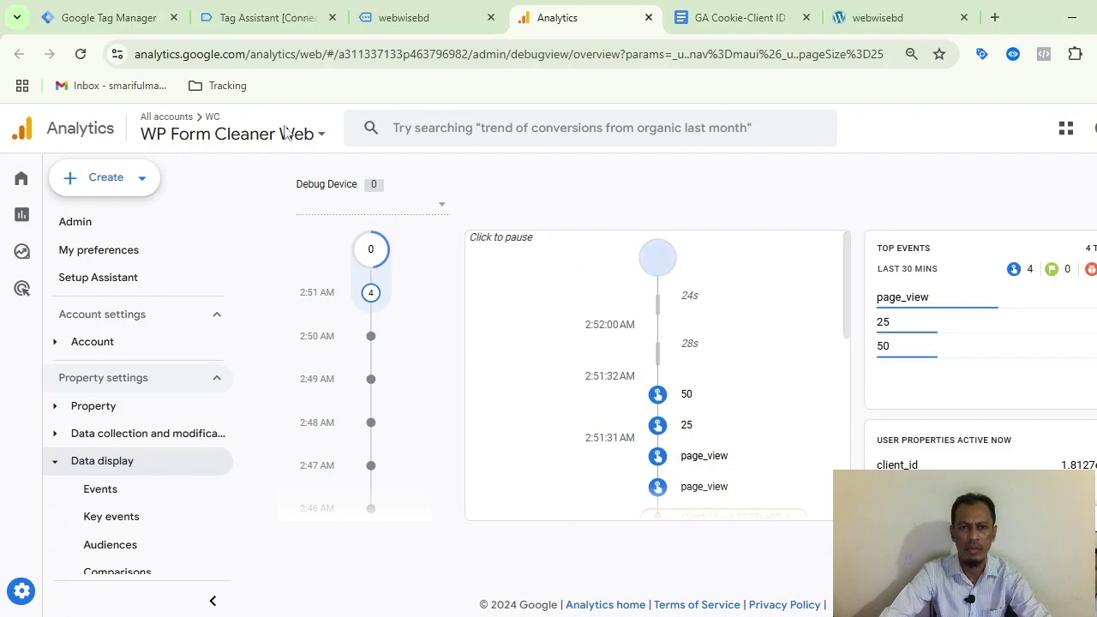
On the previewed webwisebd page, scroll to the footer and back up, and select the header's call-for-estimate text to trigger scroll and click events
{"action": "left_click", "coordinate": [395, 17]}
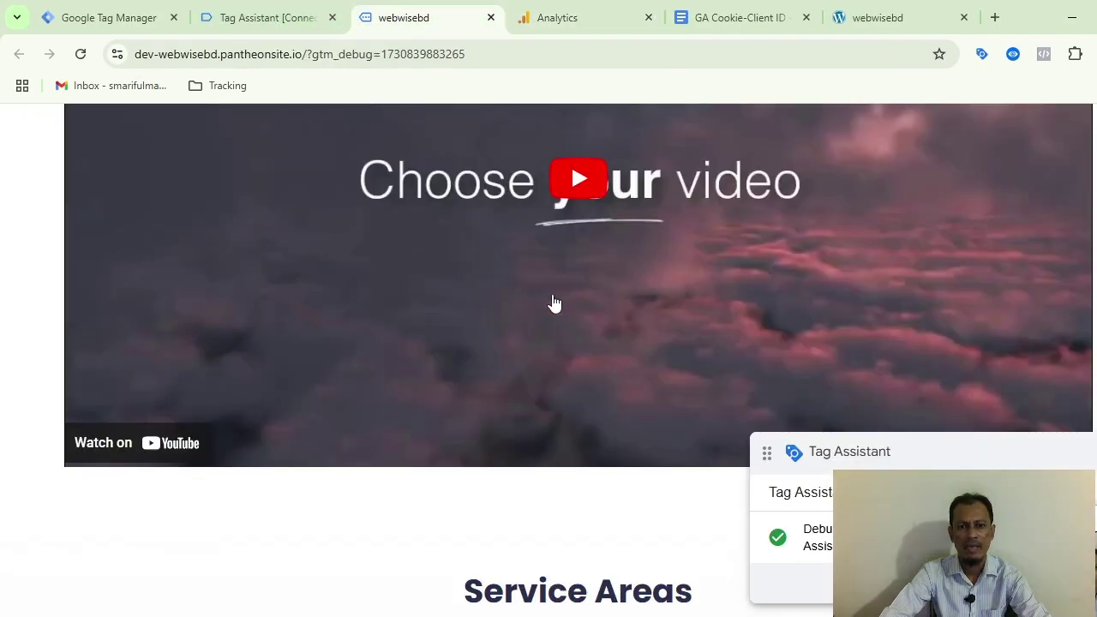
{"action": "scroll", "coordinate": [556, 299], "scroll_direction": "down", "scroll_amount": 6}
{"action": "scroll", "coordinate": [557, 295], "scroll_direction": "down", "scroll_amount": 10}
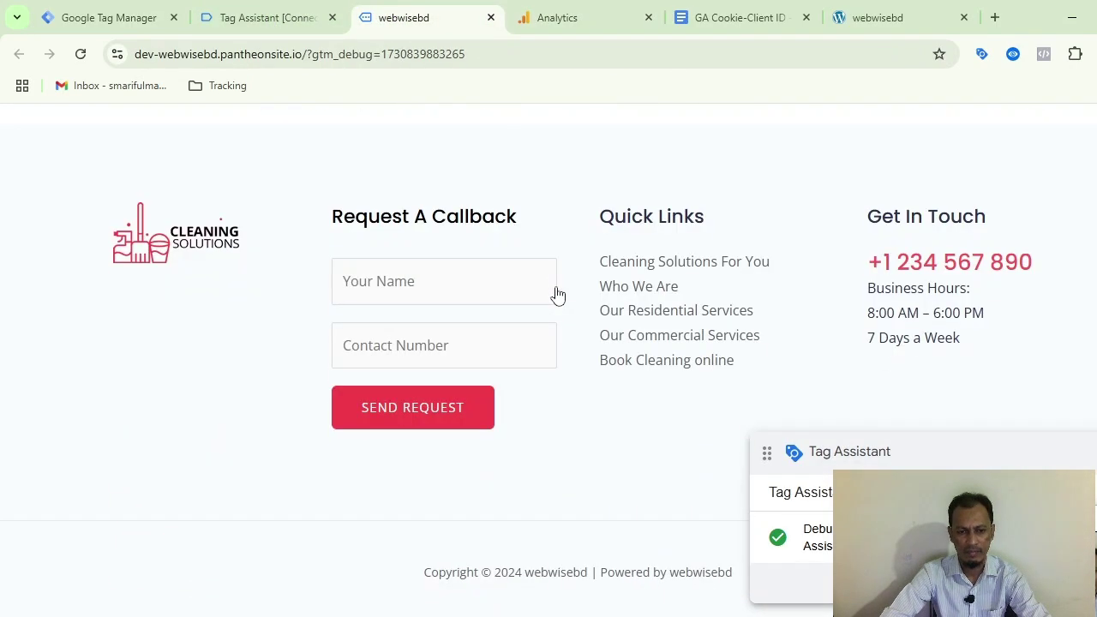
{"action": "scroll", "coordinate": [557, 296], "scroll_direction": "up", "scroll_amount": 5}
{"action": "scroll", "coordinate": [557, 296], "scroll_direction": "down", "scroll_amount": 5}
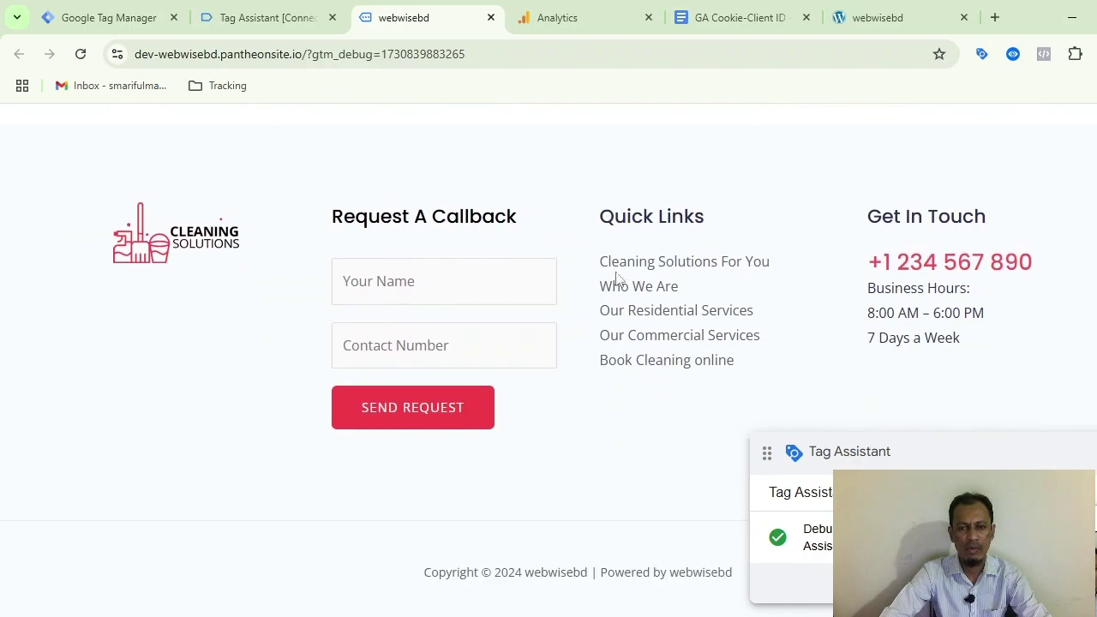
{"action": "scroll", "coordinate": [644, 313], "scroll_direction": "up", "scroll_amount": 5}
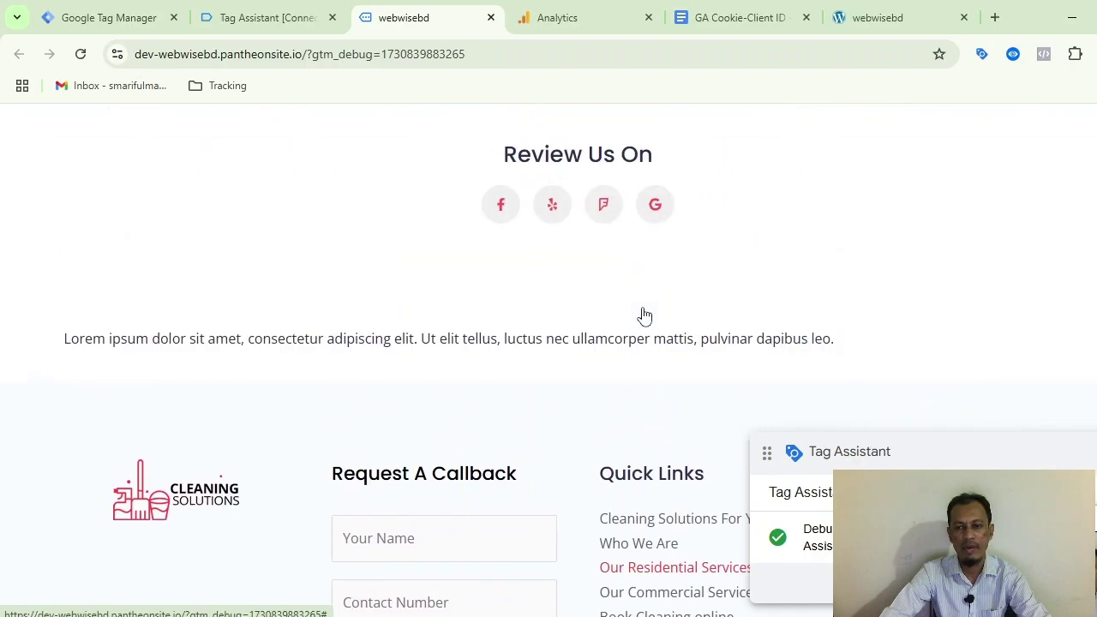
{"action": "scroll", "coordinate": [645, 312], "scroll_direction": "up", "scroll_amount": 10}
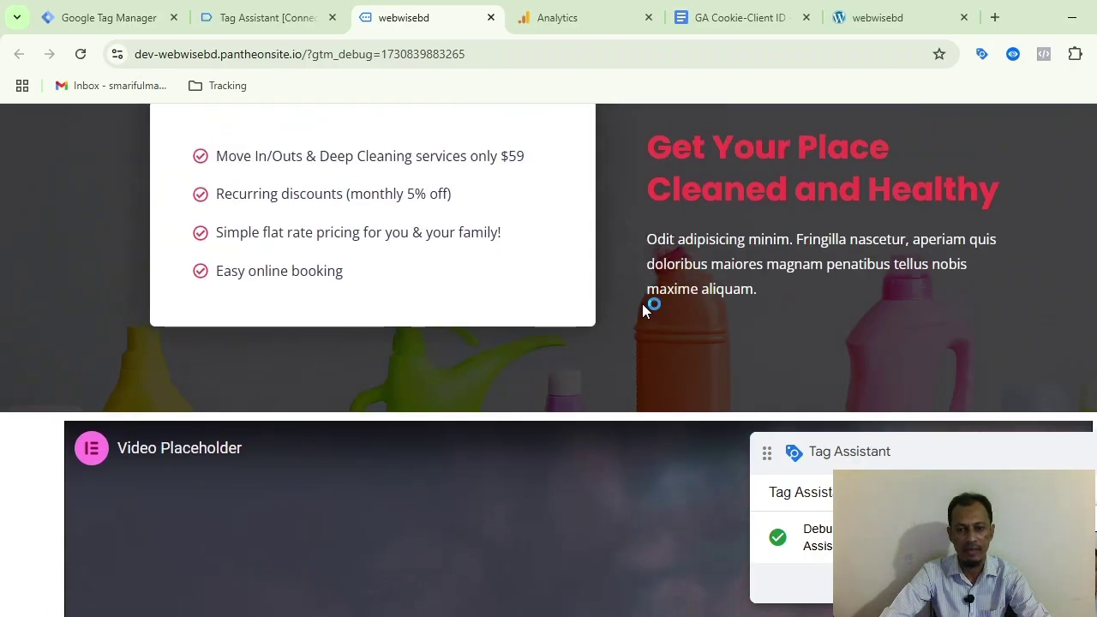
{"action": "scroll", "coordinate": [645, 312], "scroll_direction": "up", "scroll_amount": 10}
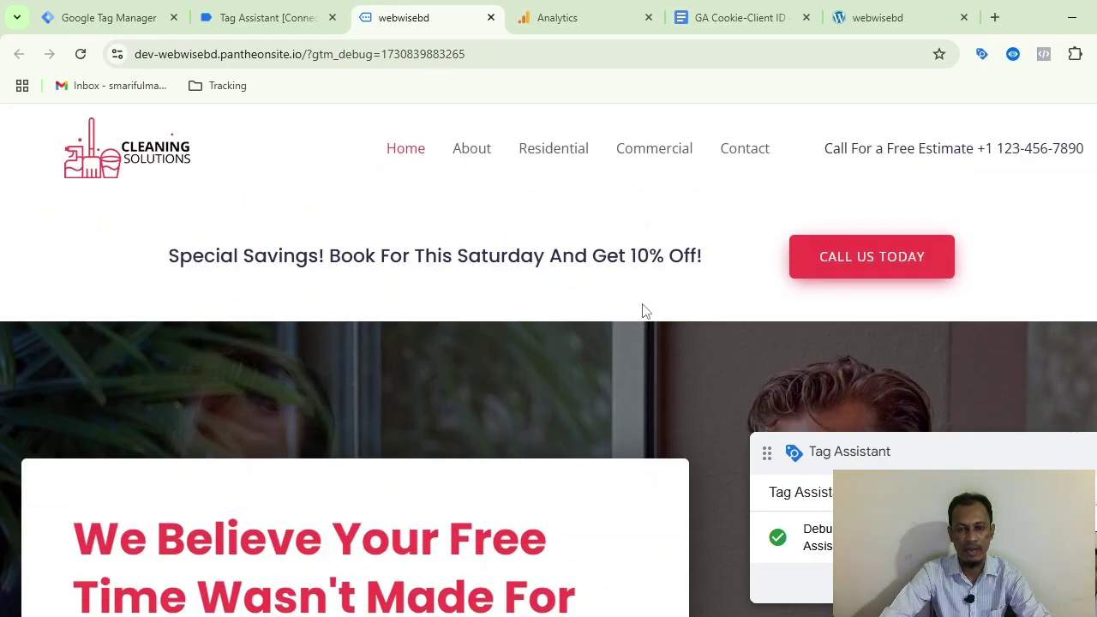
{"action": "left_click_drag", "start_coordinate": [820, 151], "coordinate": [912, 174]}
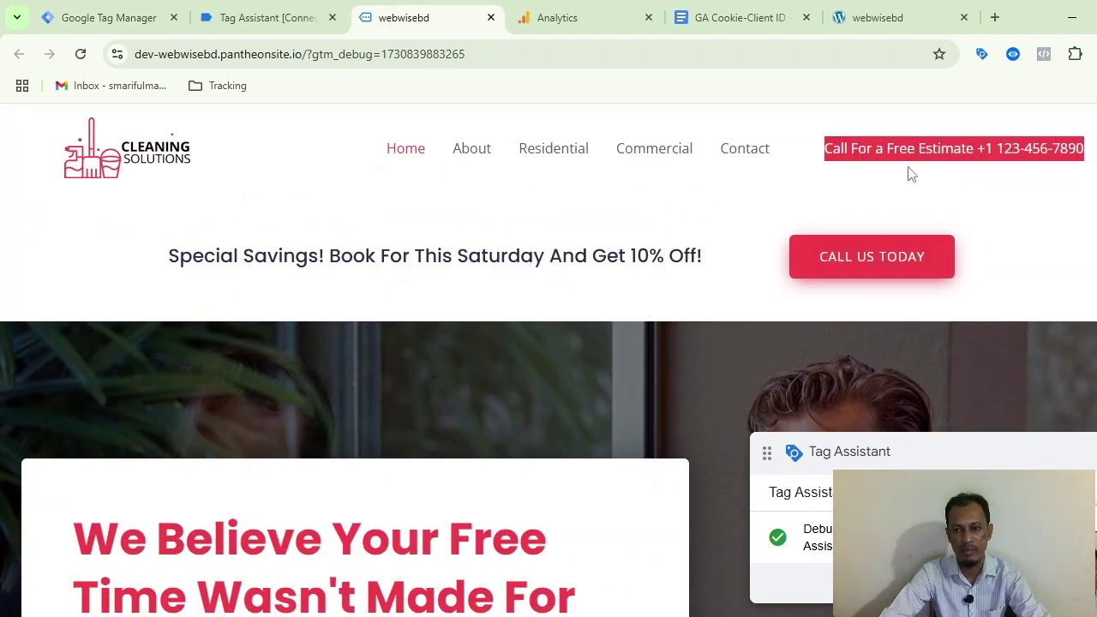
{"action": "left_click", "coordinate": [781, 213]}
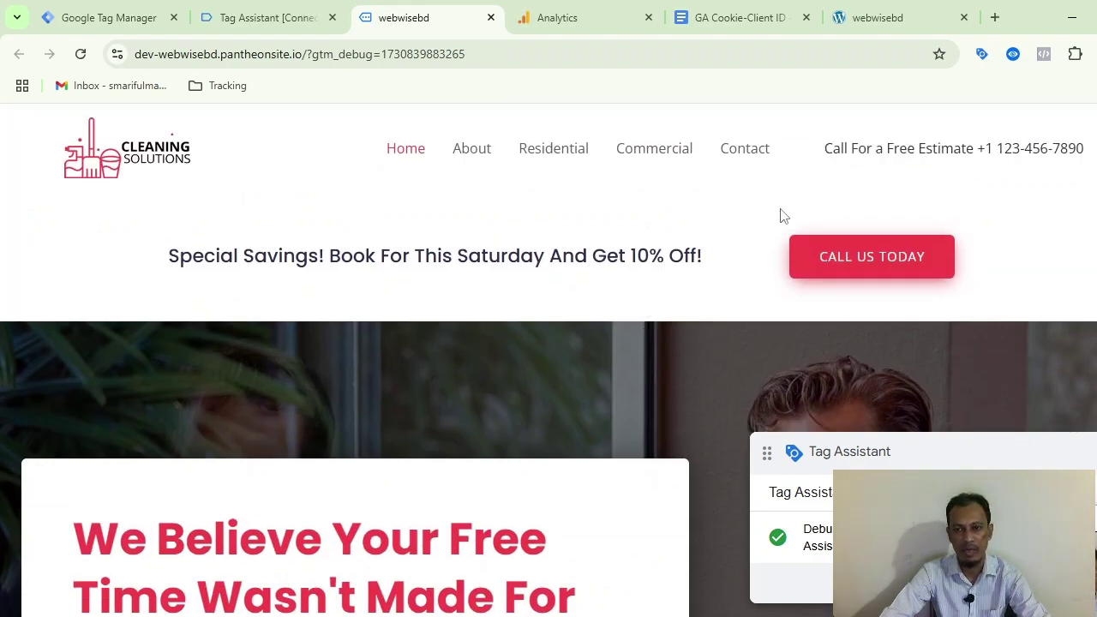
In Tag Assistant, examine the cJS-client id variable value for the latest Click event
{"action": "left_click", "coordinate": [248, 19]}
{"action": "left_click", "coordinate": [85, 316]}
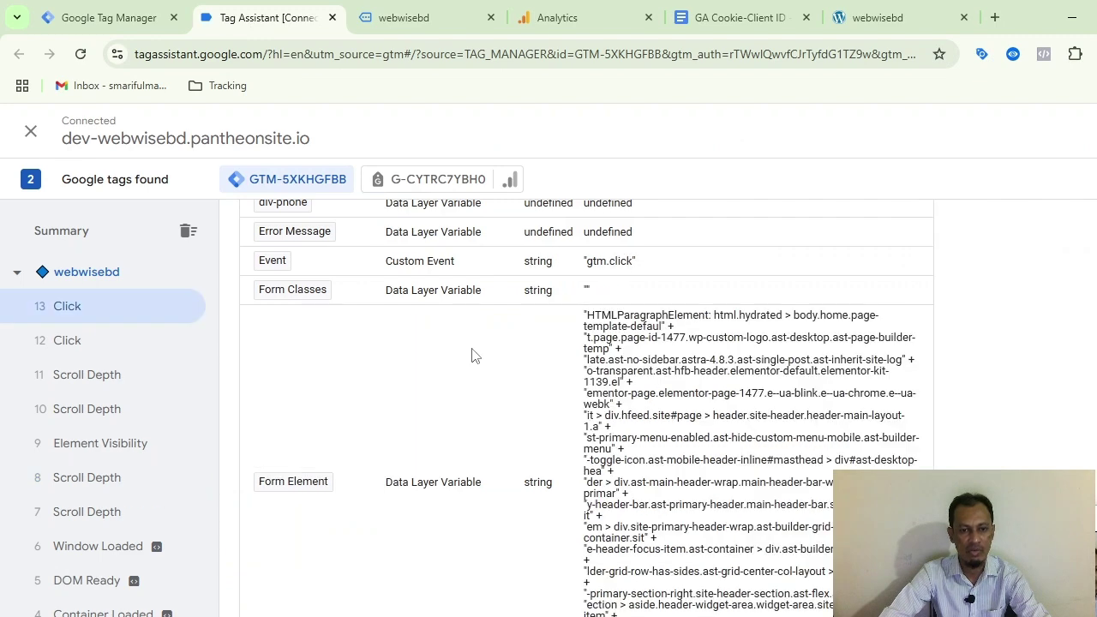
{"action": "scroll", "coordinate": [473, 355], "scroll_direction": "up", "scroll_amount": 8}
{"action": "scroll", "coordinate": [473, 353], "scroll_direction": "up", "scroll_amount": 4}
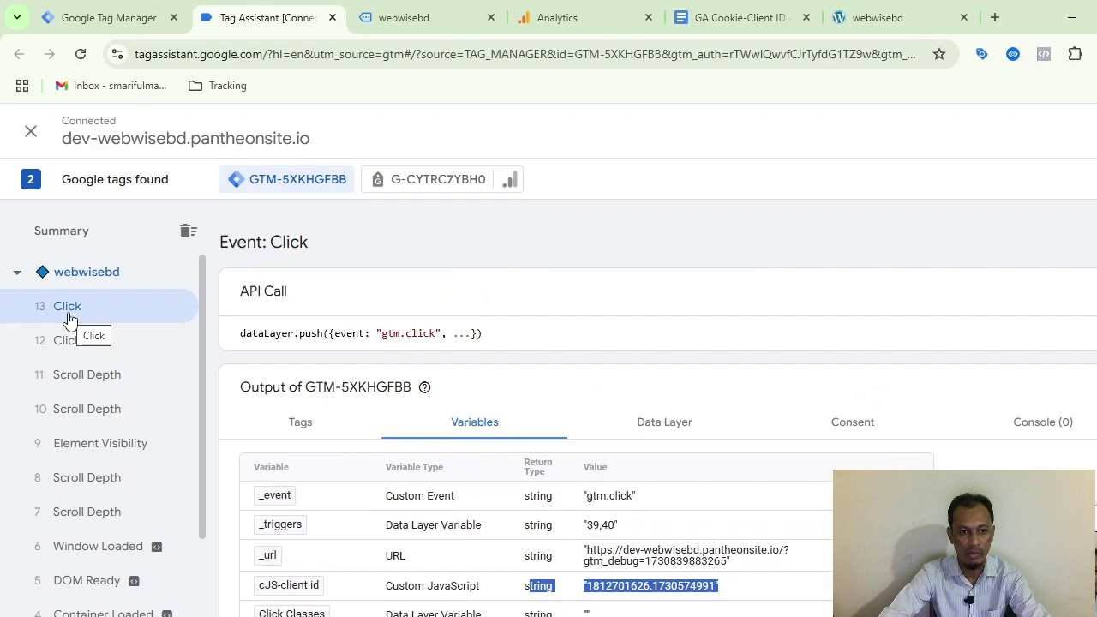
{"action": "scroll", "coordinate": [578, 385], "scroll_direction": "down", "scroll_amount": 2}
{"action": "left_click", "coordinate": [775, 400]}
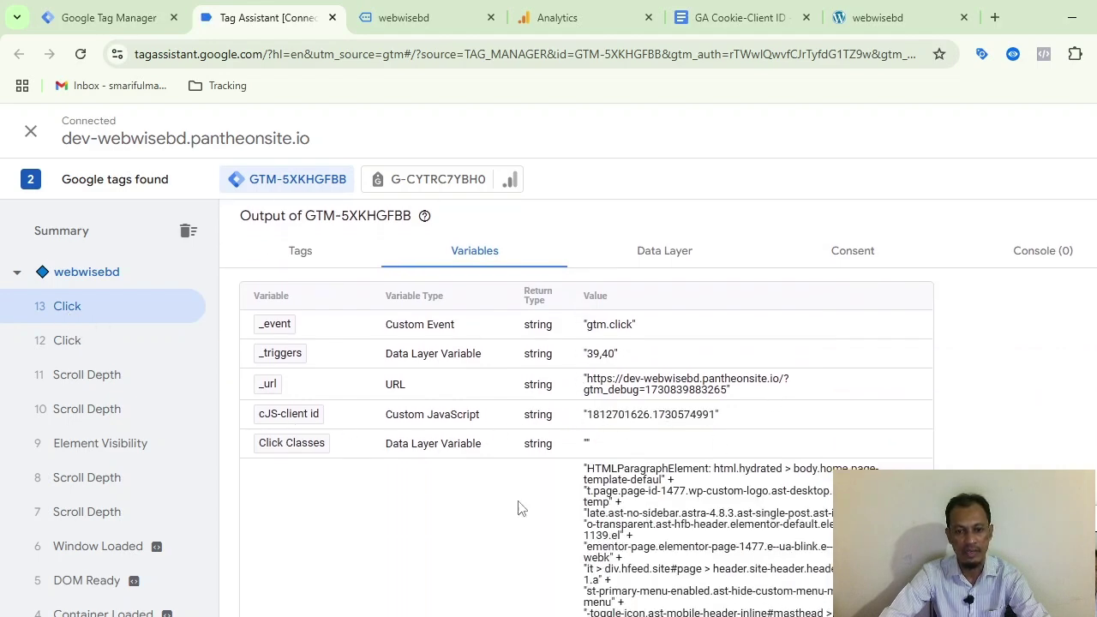
{"action": "scroll", "coordinate": [553, 514], "scroll_direction": "down", "scroll_amount": 3}
Switch to Analytics DebugView, inspect the client_id user property of the latest phone_click_text event, and close its details
{"action": "left_click", "coordinate": [556, 13]}
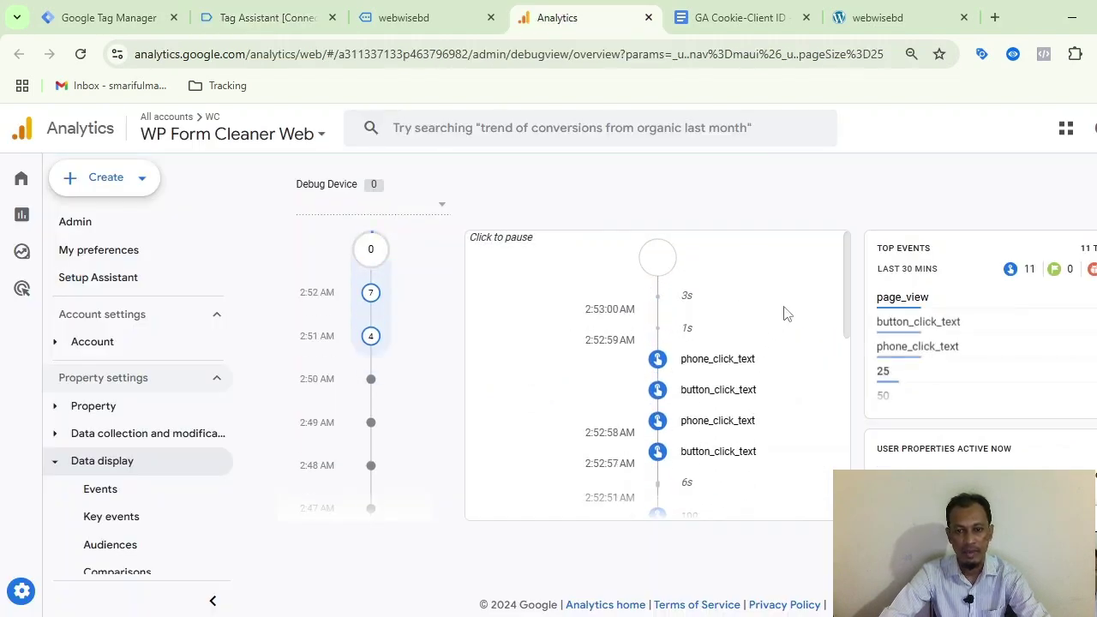
{"action": "left_click", "coordinate": [724, 362]}
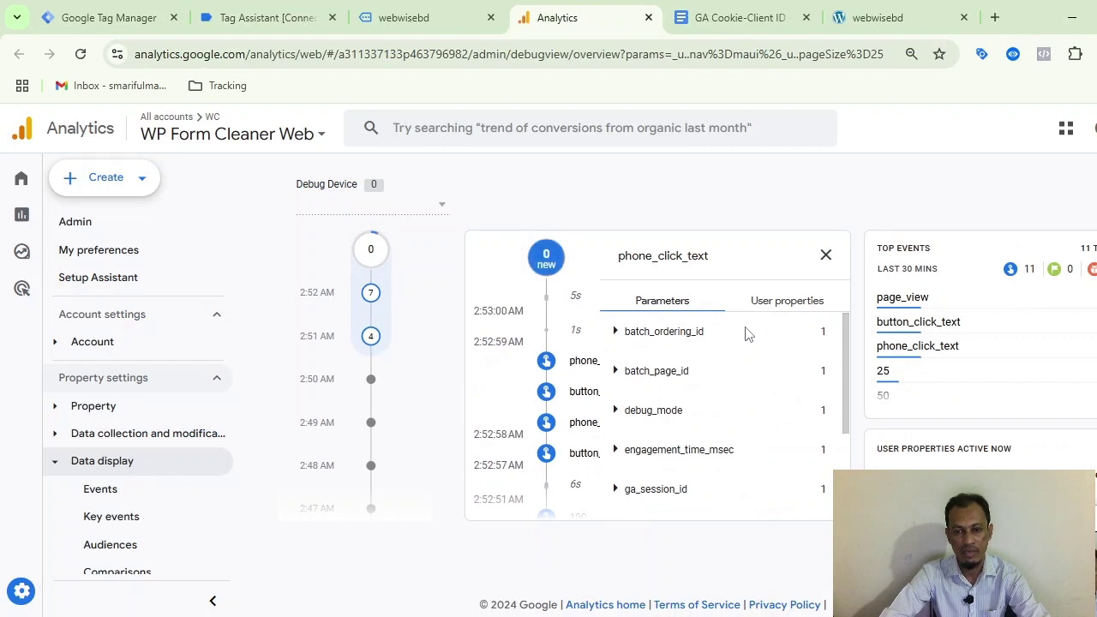
{"action": "left_click", "coordinate": [775, 305]}
{"action": "left_click", "coordinate": [623, 336]}
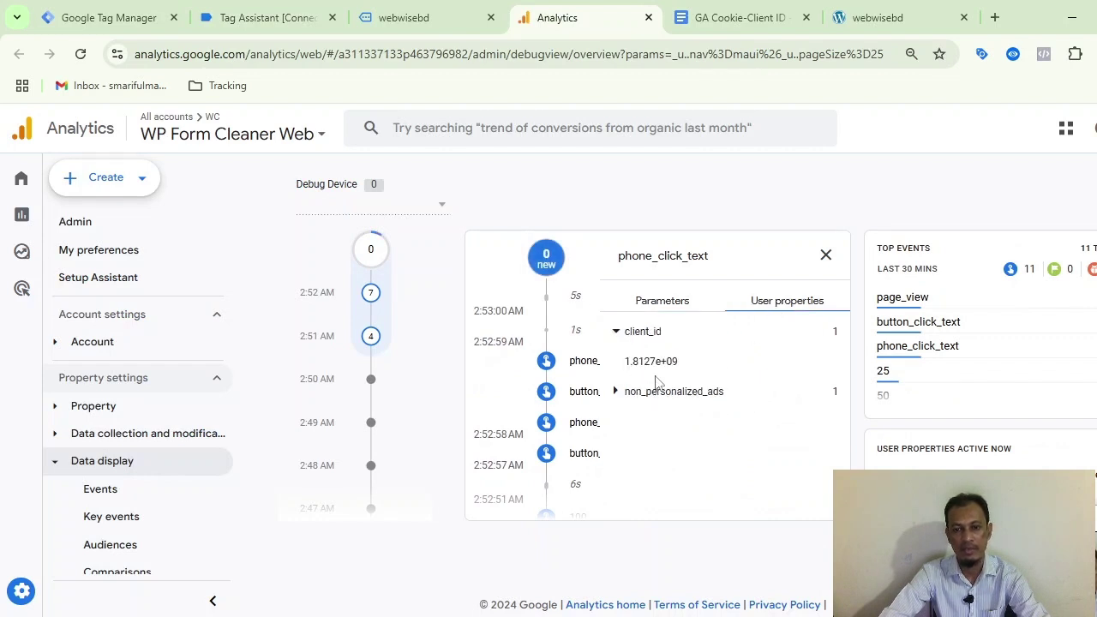
{"action": "left_click", "coordinate": [825, 255]}
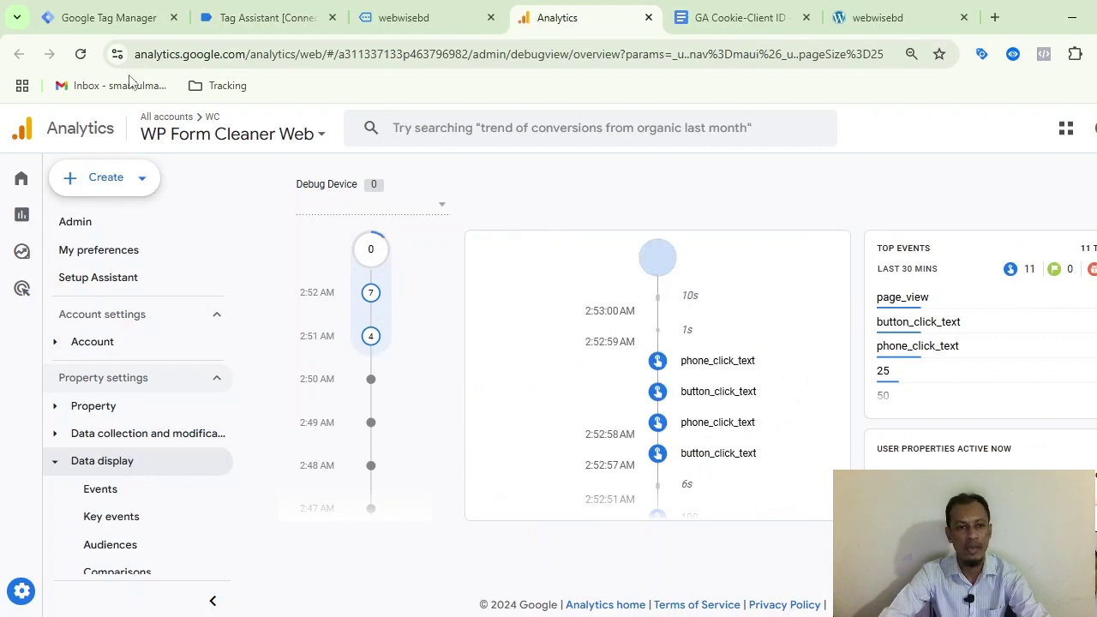
Switch to Google Tag Manager, review the tags list, and examine the GA4-Config-Google-Tag's tag ID and firing trigger before closing it
{"action": "left_click", "coordinate": [103, 18]}
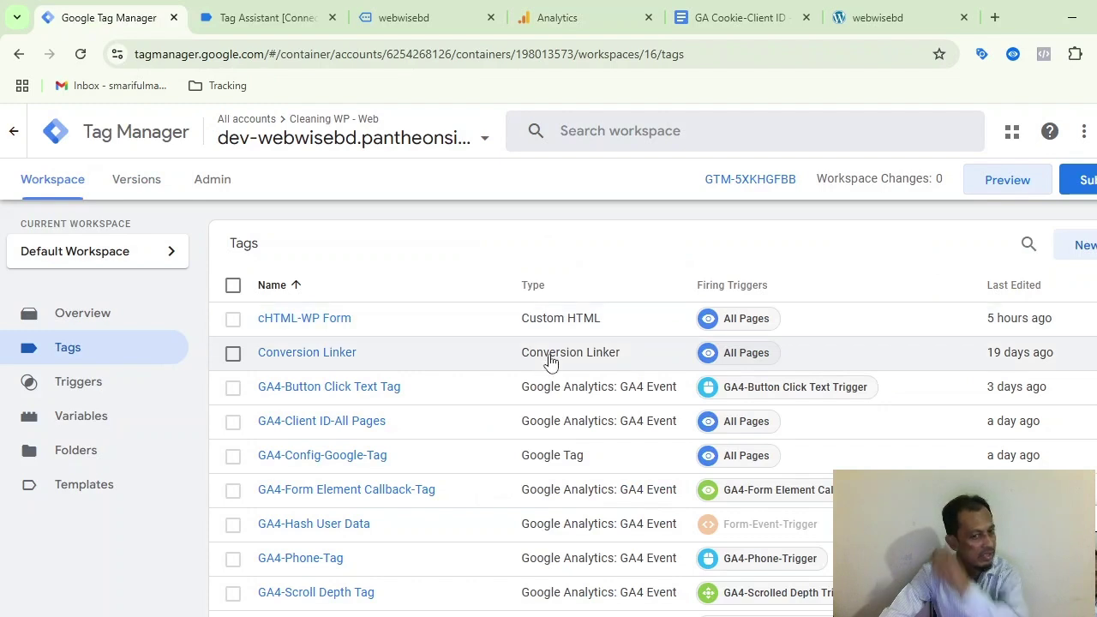
{"action": "scroll", "coordinate": [557, 379], "scroll_direction": "down", "scroll_amount": 3}
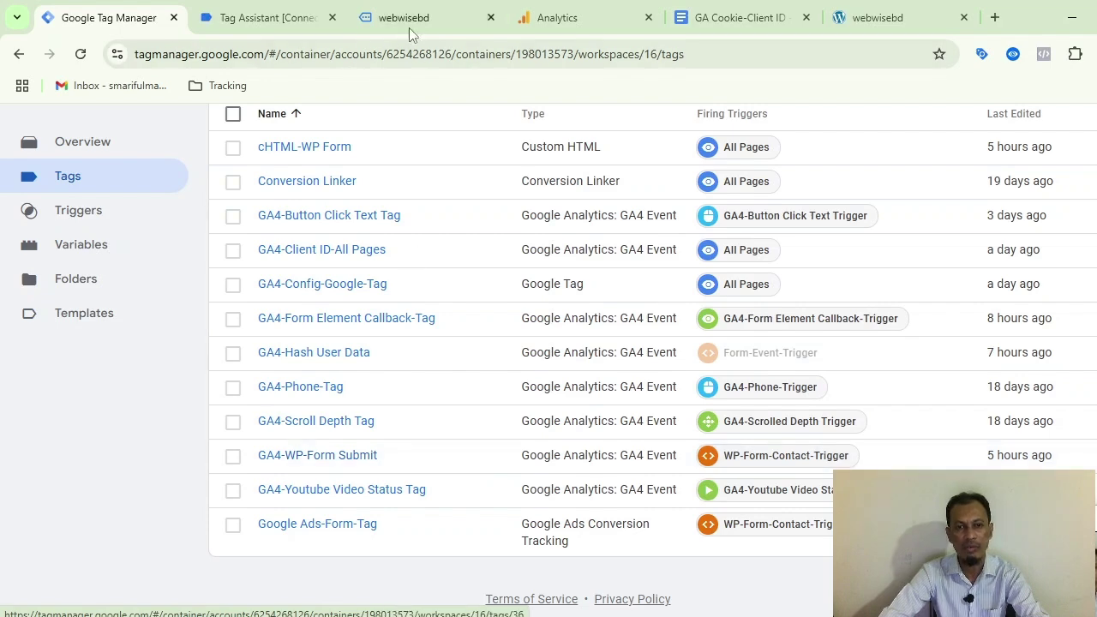
{"action": "left_click", "coordinate": [582, 17]}
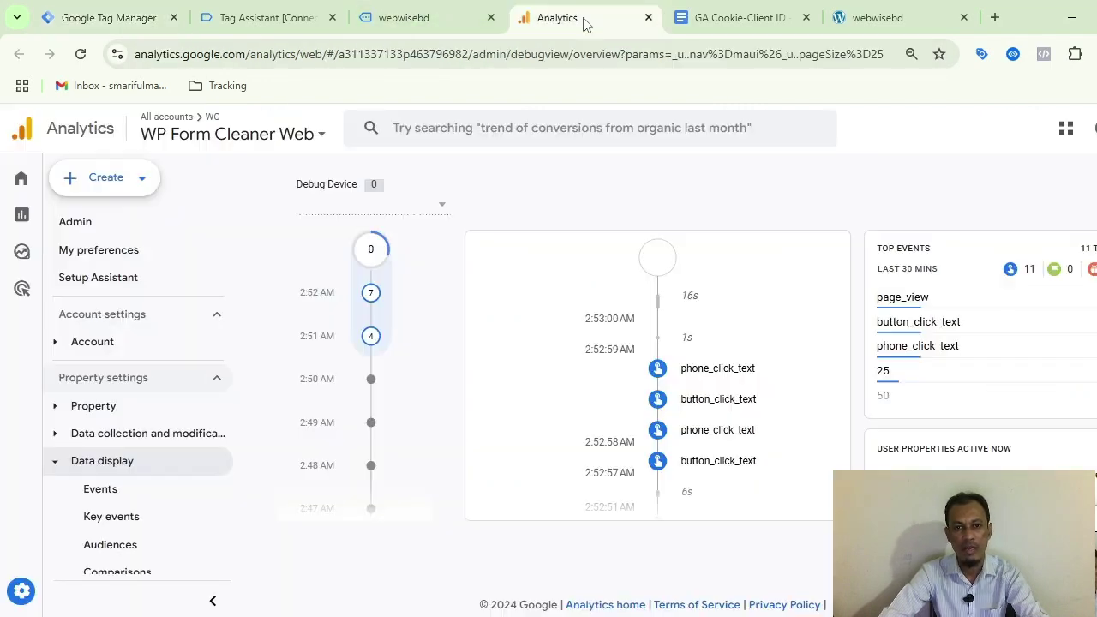
{"action": "left_click", "coordinate": [109, 17]}
{"action": "scroll", "coordinate": [405, 368], "scroll_direction": "up", "scroll_amount": 1}
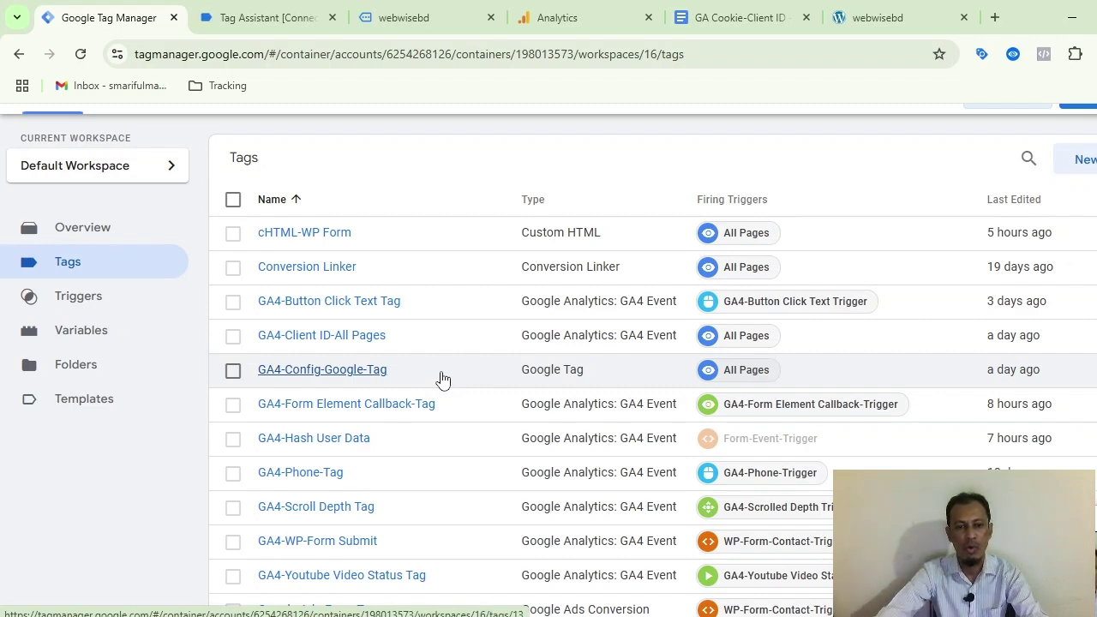
{"action": "scroll", "coordinate": [441, 379], "scroll_direction": "down", "scroll_amount": 1}
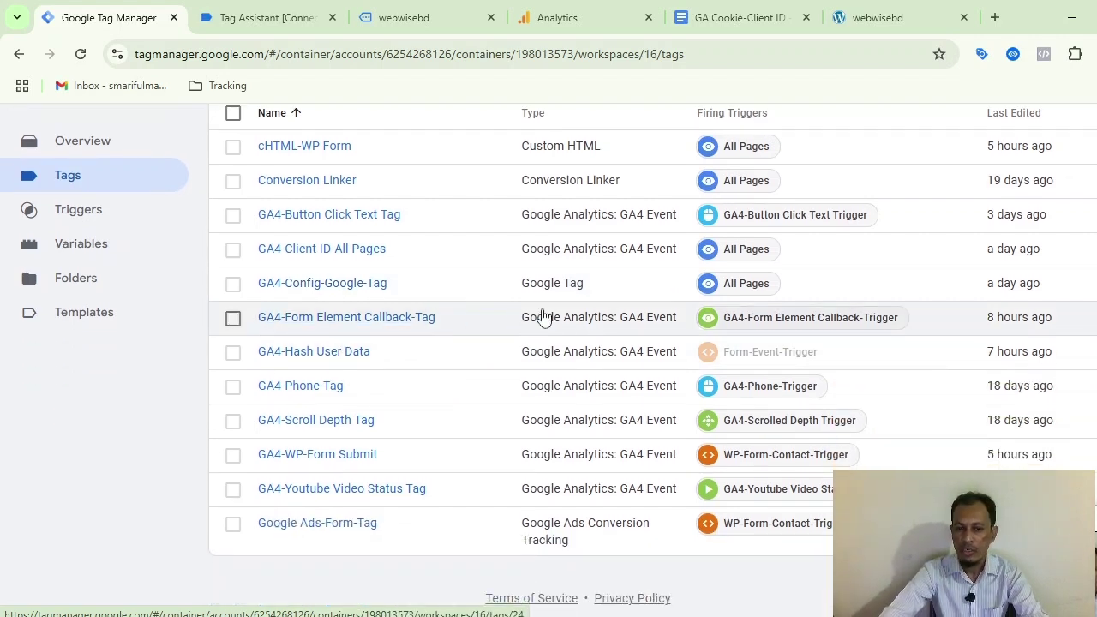
{"action": "left_click", "coordinate": [351, 288]}
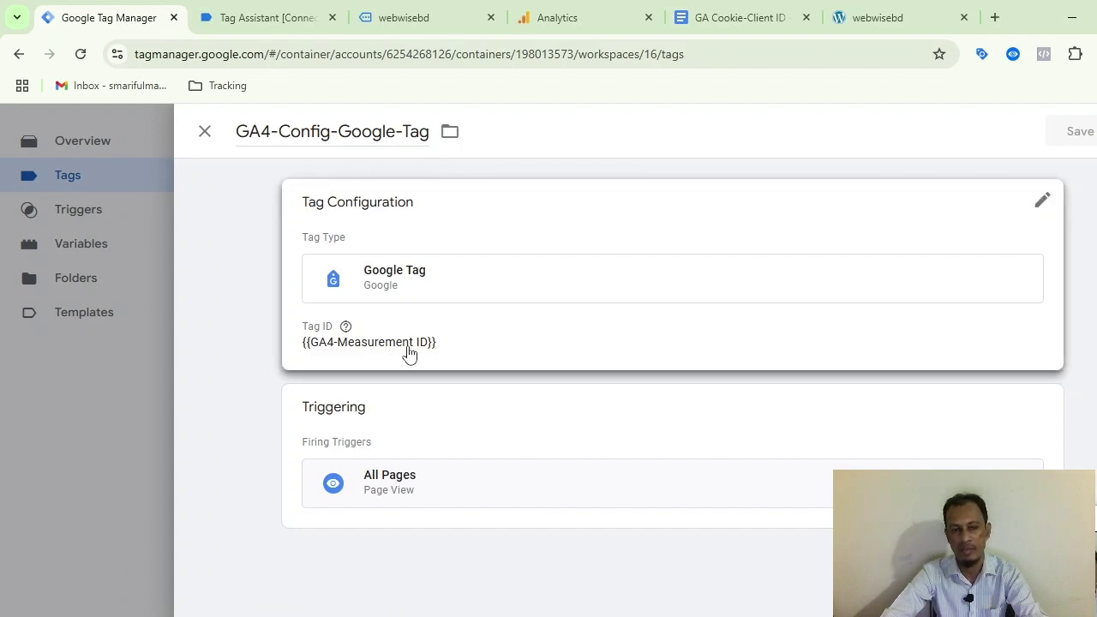
{"action": "left_click", "coordinate": [205, 133]}
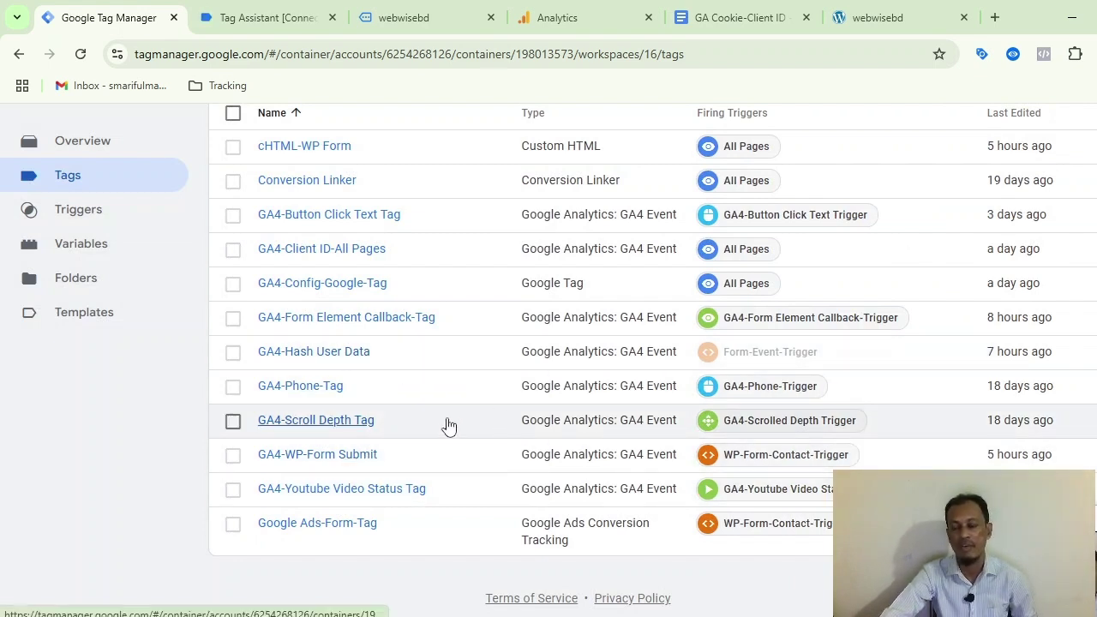
Examine the GA4-Client ID-All Pages tag's event name, client_id user property and firing trigger, and close the tag
{"action": "scroll", "coordinate": [452, 417], "scroll_direction": "up", "scroll_amount": 3}
{"action": "scroll", "coordinate": [453, 417], "scroll_direction": "down", "scroll_amount": 3}
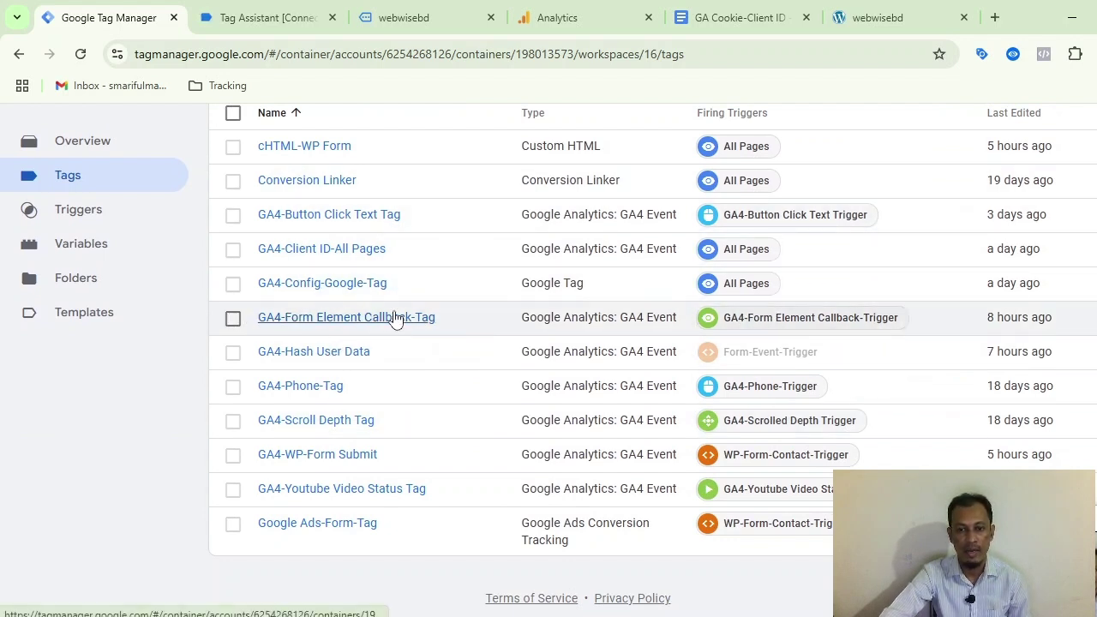
{"action": "left_click", "coordinate": [334, 252]}
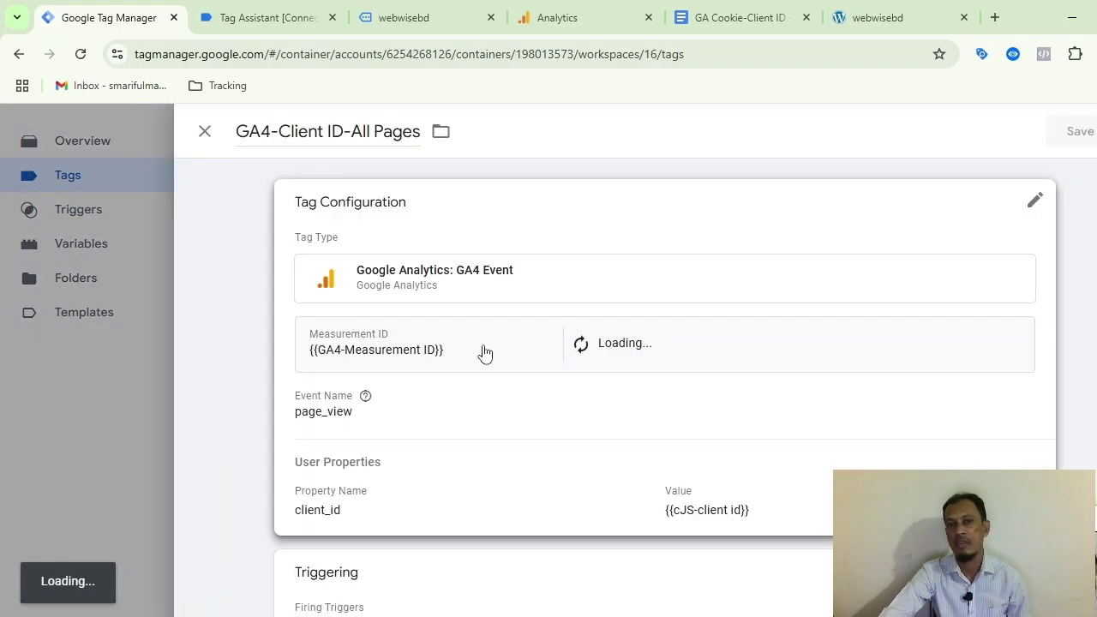
{"action": "scroll", "coordinate": [484, 353], "scroll_direction": "down", "scroll_amount": 1}
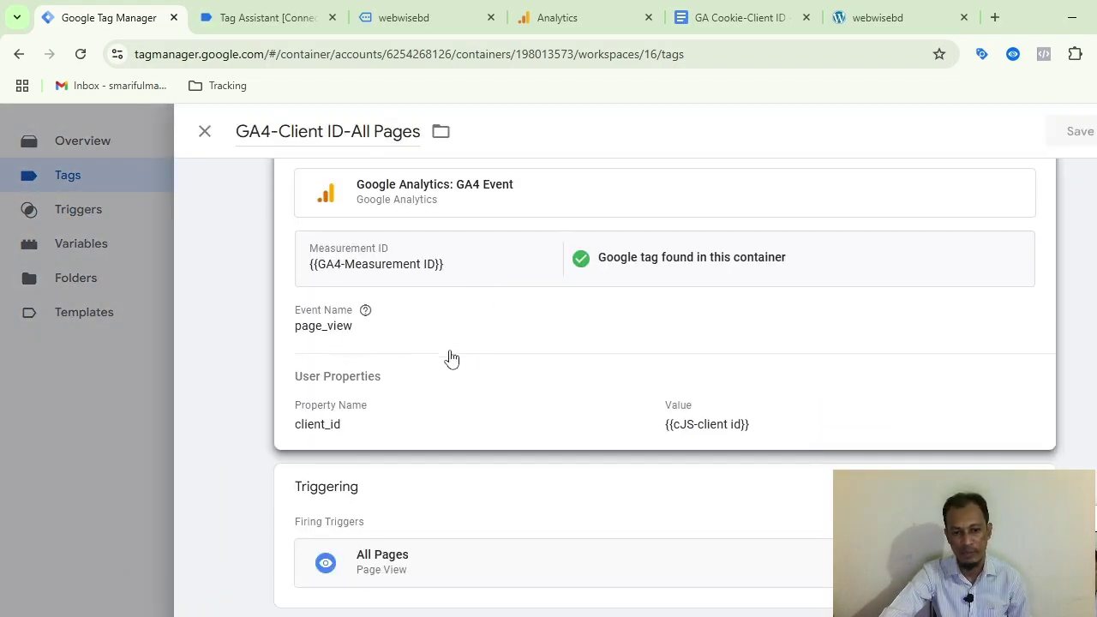
{"action": "left_click", "coordinate": [205, 134]}
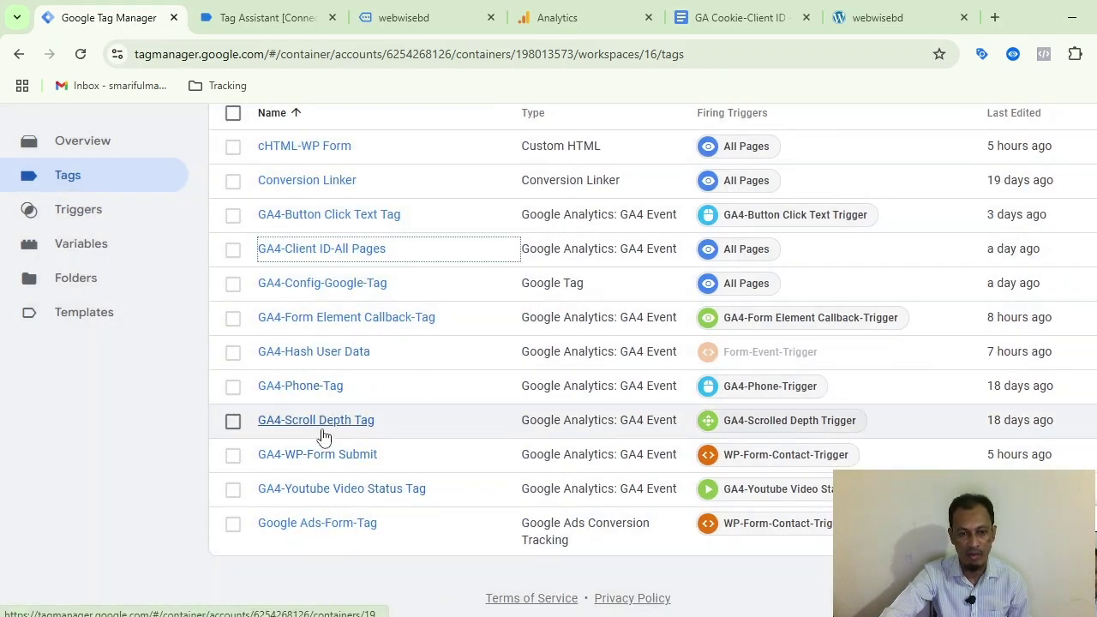
Examine the GA4-Scroll Depth Tag's event parameters, user properties and trigger, and close the tag without changes
{"action": "left_click", "coordinate": [279, 424]}
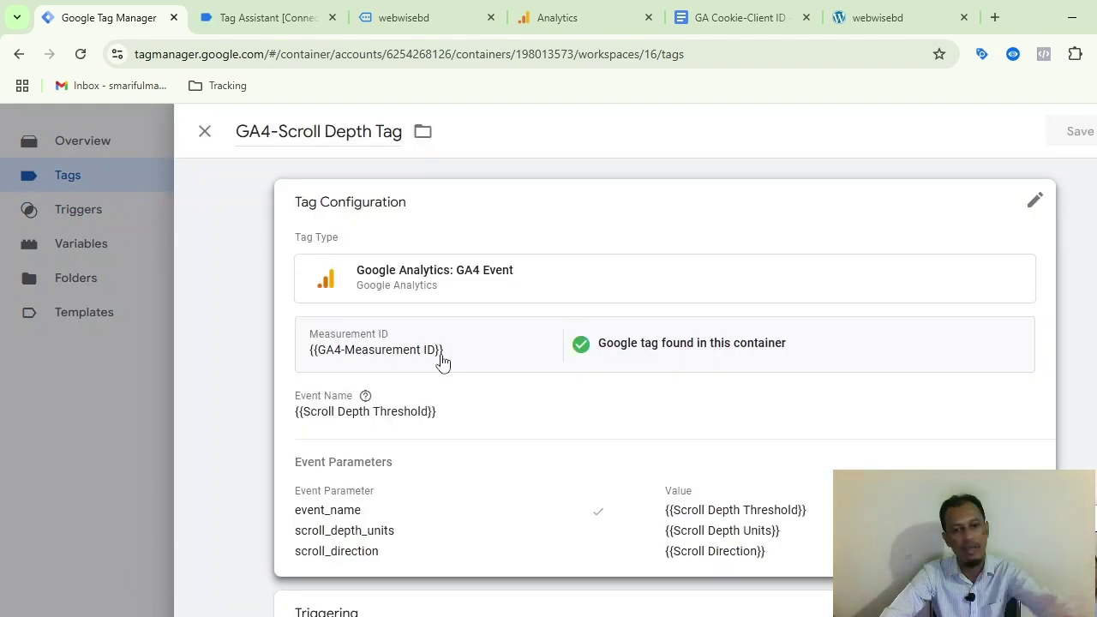
{"action": "scroll", "coordinate": [443, 362], "scroll_direction": "down", "scroll_amount": 2}
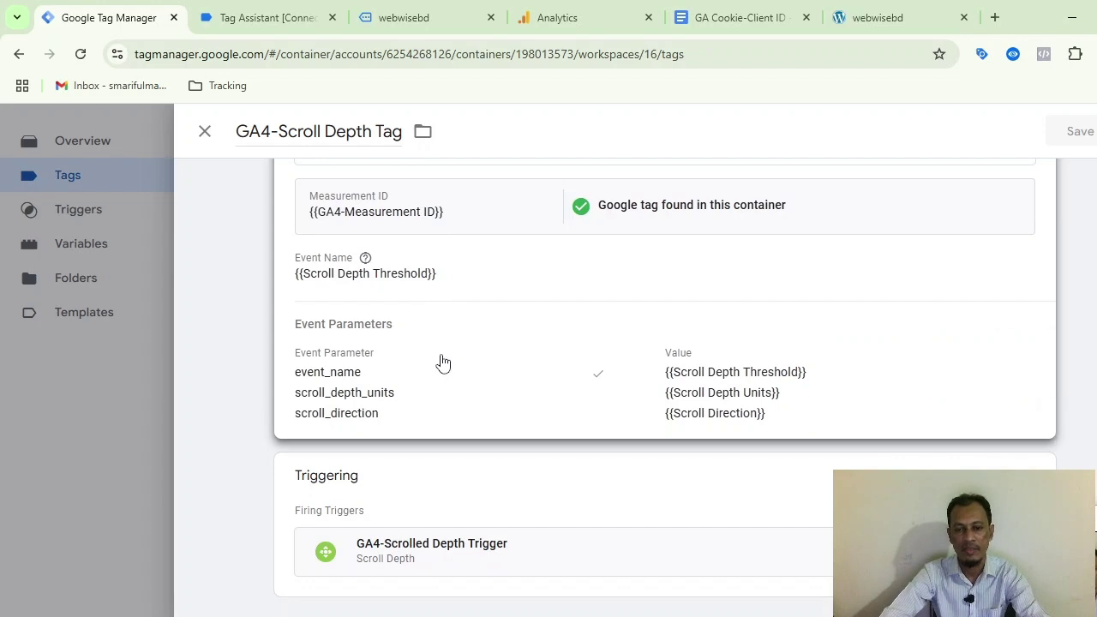
{"action": "scroll", "coordinate": [442, 362], "scroll_direction": "up", "scroll_amount": 2}
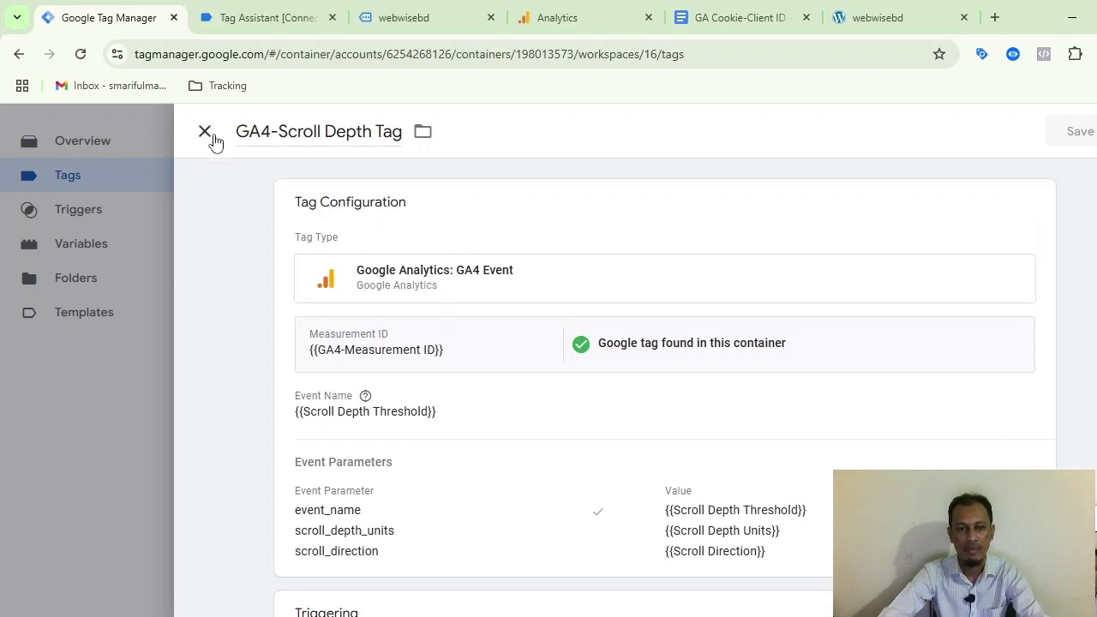
{"action": "scroll", "coordinate": [502, 421], "scroll_direction": "down", "scroll_amount": 2}
{"action": "left_click", "coordinate": [527, 400]}
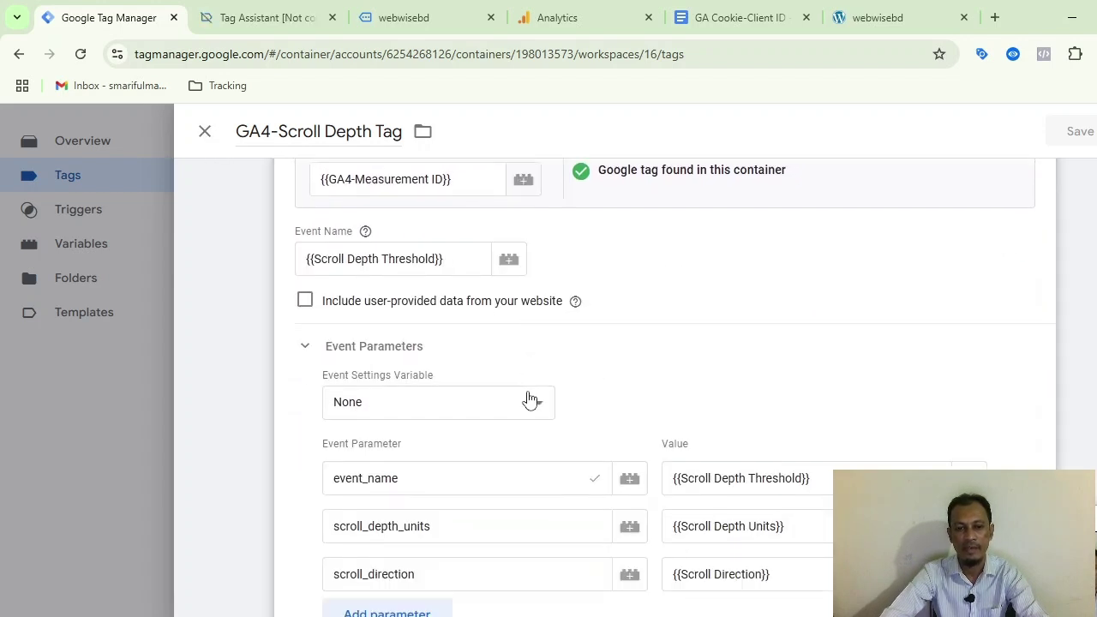
{"action": "scroll", "coordinate": [528, 400], "scroll_direction": "down", "scroll_amount": 4}
{"action": "left_click", "coordinate": [554, 396]}
{"action": "scroll", "coordinate": [324, 349], "scroll_direction": "down", "scroll_amount": 2}
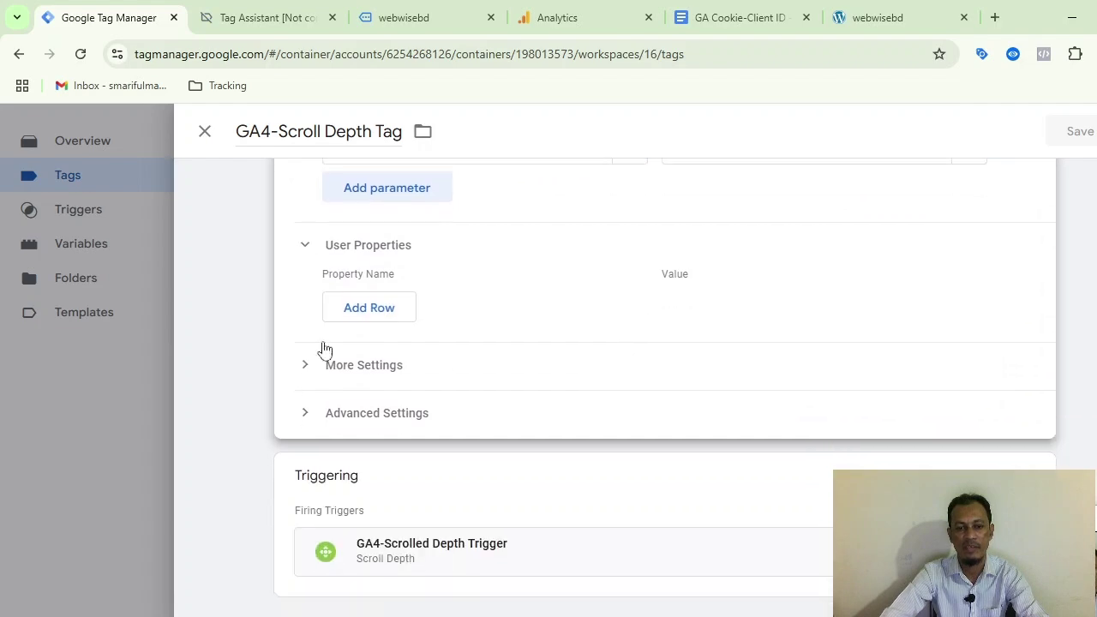
{"action": "left_click", "coordinate": [204, 132]}
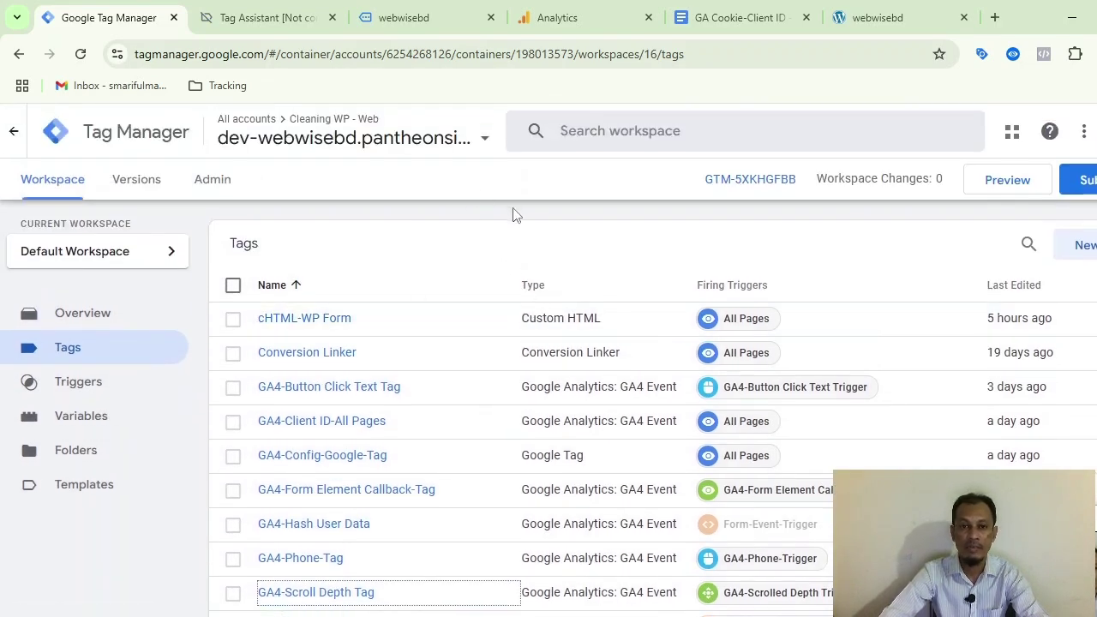
Switch to the GA Cookie-Client ID document and examine the _ga Cookie Details section, marking the cookie's expiration period
{"action": "left_click", "coordinate": [704, 26]}
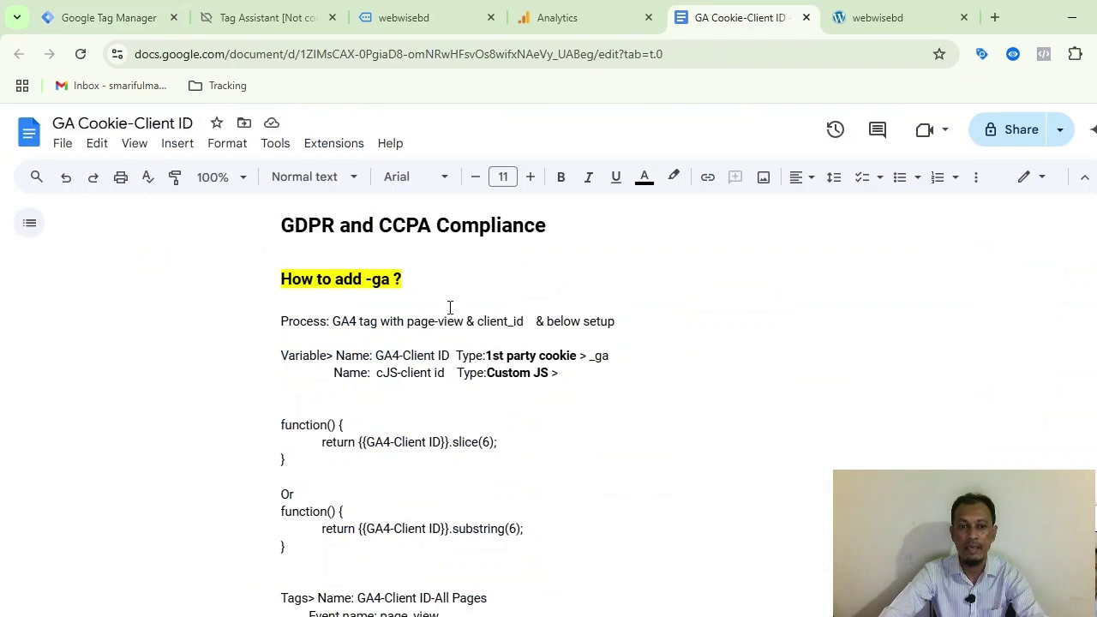
{"action": "left_click", "coordinate": [337, 303]}
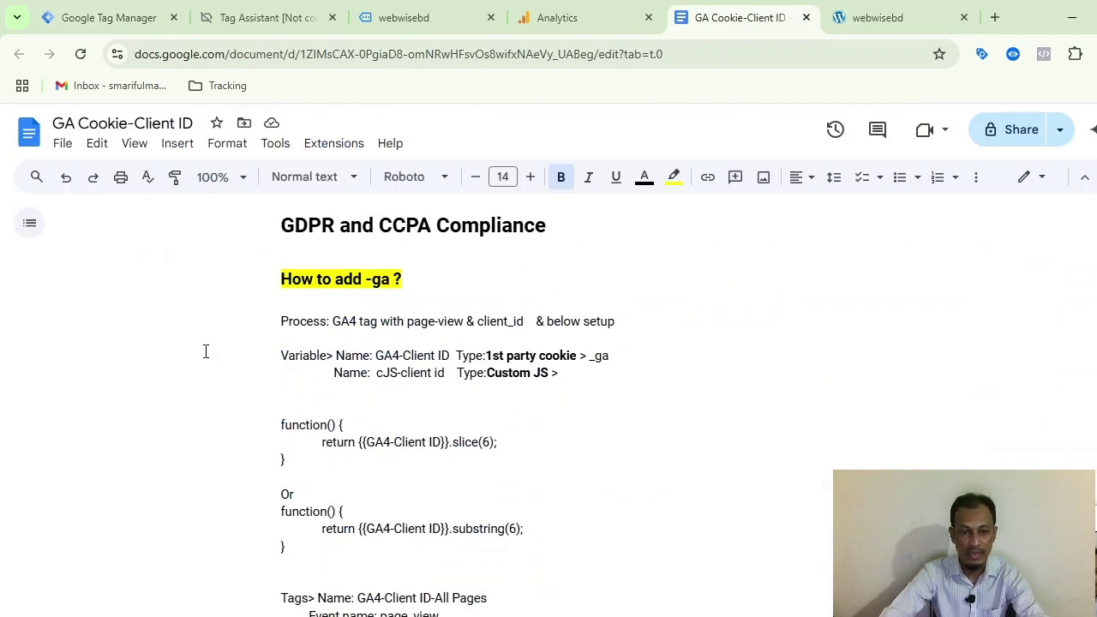
{"action": "scroll", "coordinate": [206, 352], "scroll_direction": "down", "scroll_amount": 7}
{"action": "scroll", "coordinate": [252, 361], "scroll_direction": "up", "scroll_amount": 11}
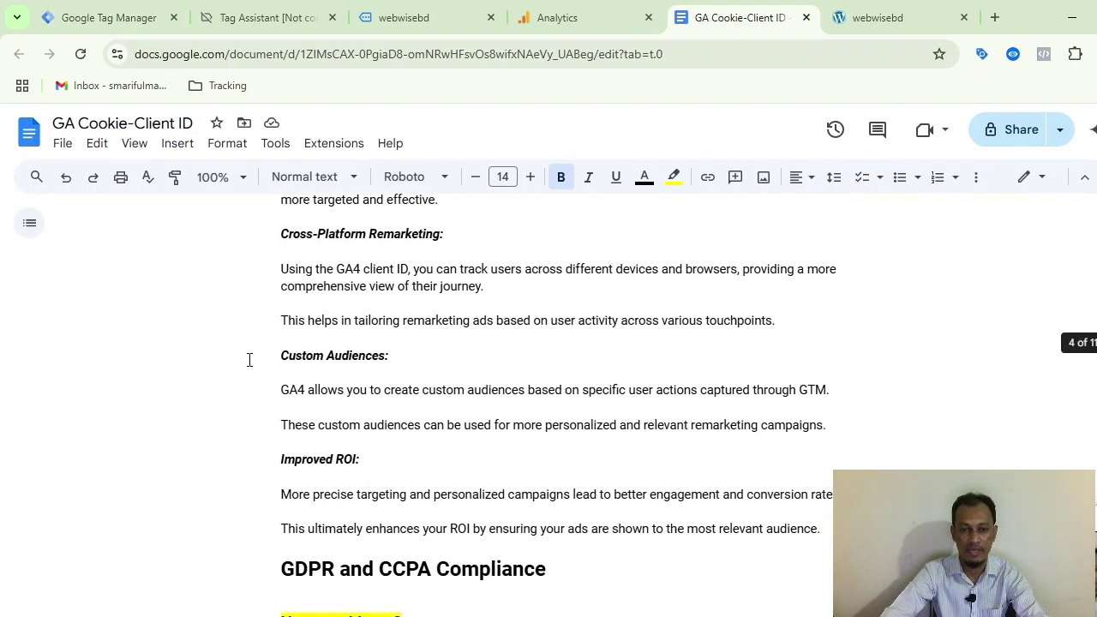
{"action": "scroll", "coordinate": [250, 360], "scroll_direction": "up", "scroll_amount": 10}
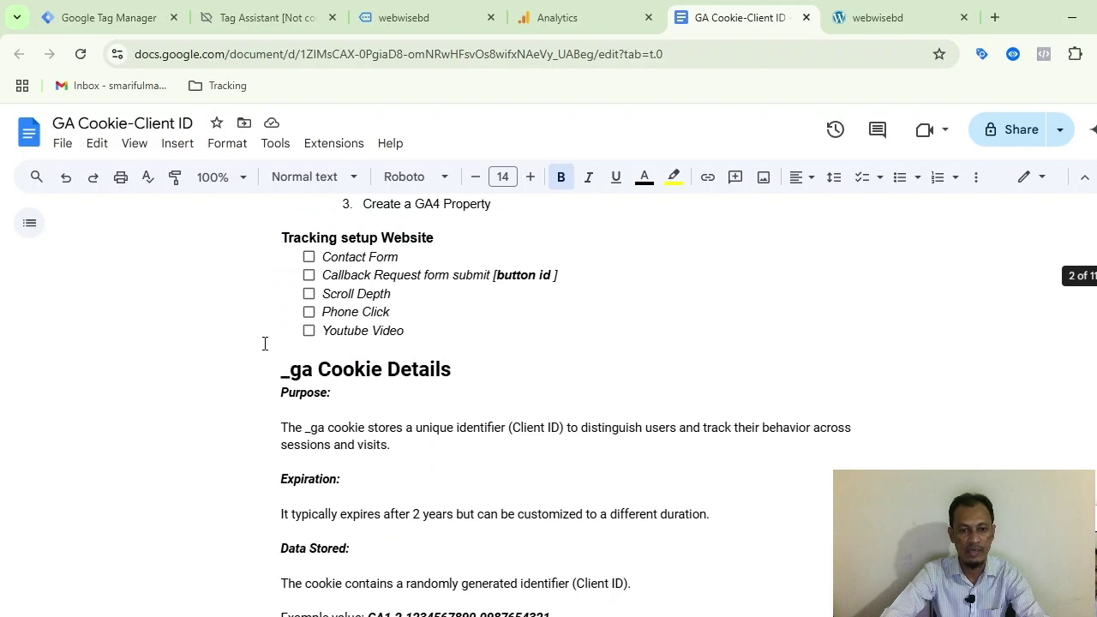
{"action": "scroll", "coordinate": [265, 343], "scroll_direction": "down", "scroll_amount": 2}
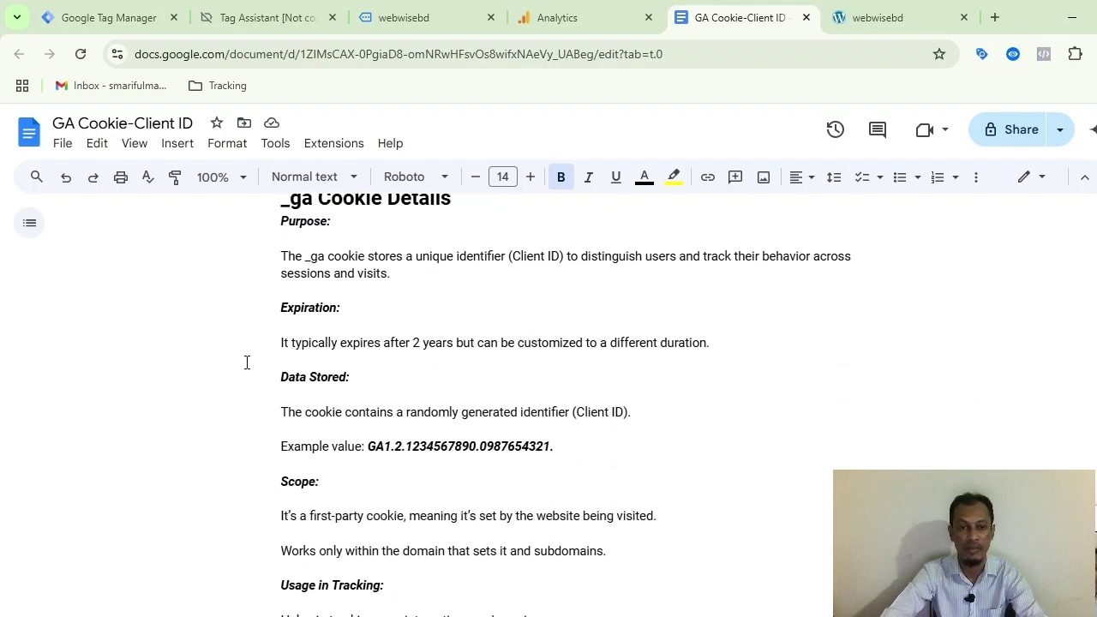
{"action": "scroll", "coordinate": [246, 362], "scroll_direction": "down", "scroll_amount": 1}
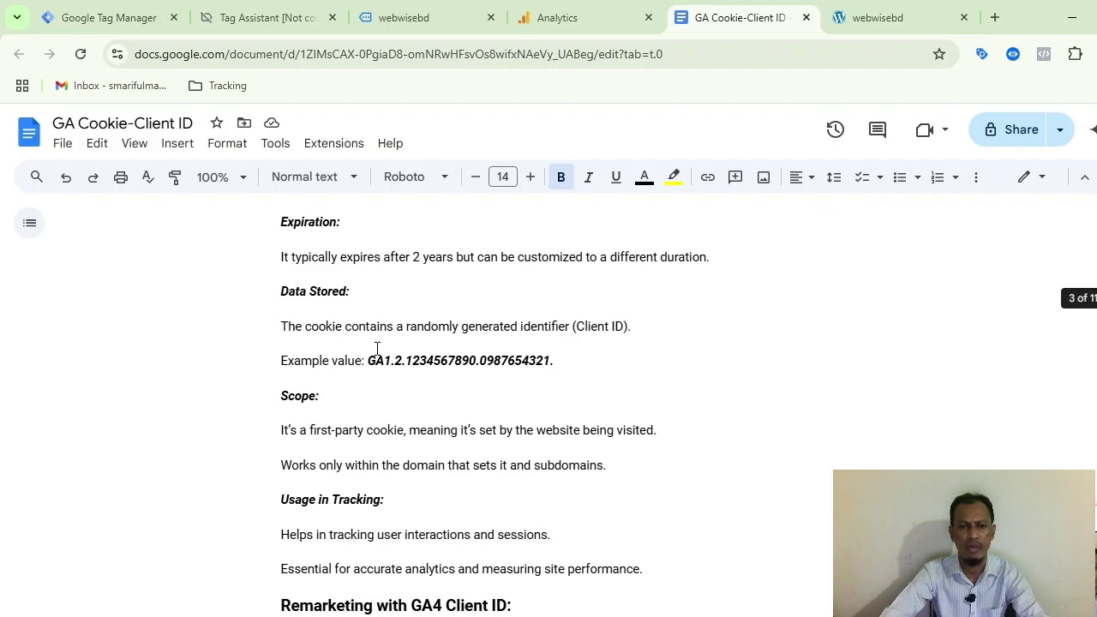
{"action": "left_click_drag", "start_coordinate": [424, 257], "coordinate": [455, 257]}
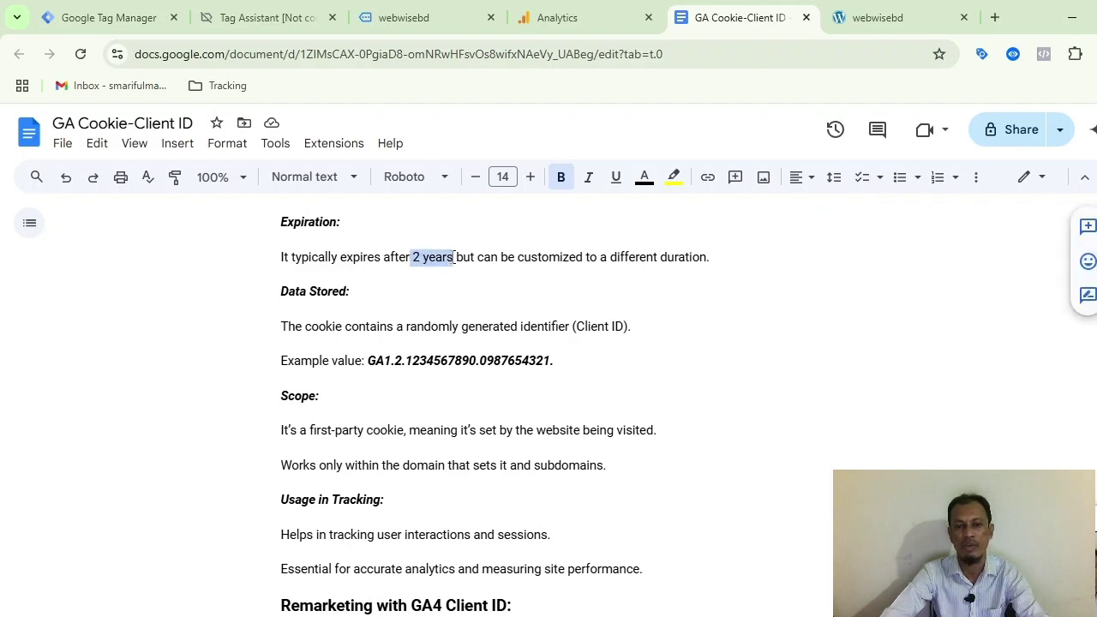
{"action": "left_click", "coordinate": [422, 293]}
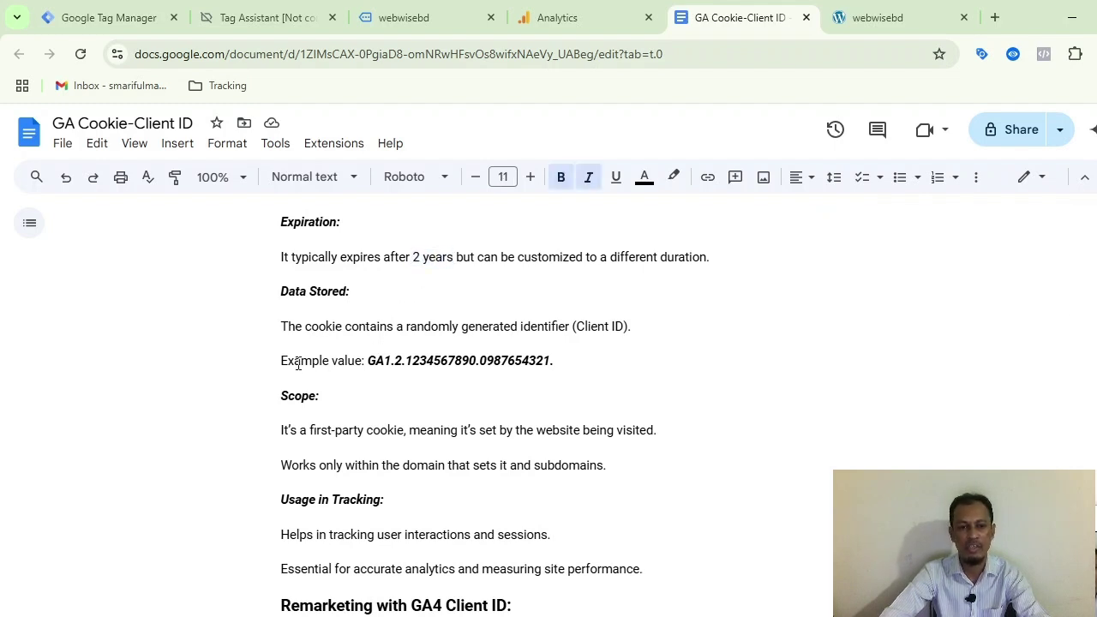
Read the cookie's scope and tracking usage, and examine the Remarketing with GA4 Client ID section through Improved ROI
{"action": "scroll", "coordinate": [393, 355], "scroll_direction": "down", "scroll_amount": 2}
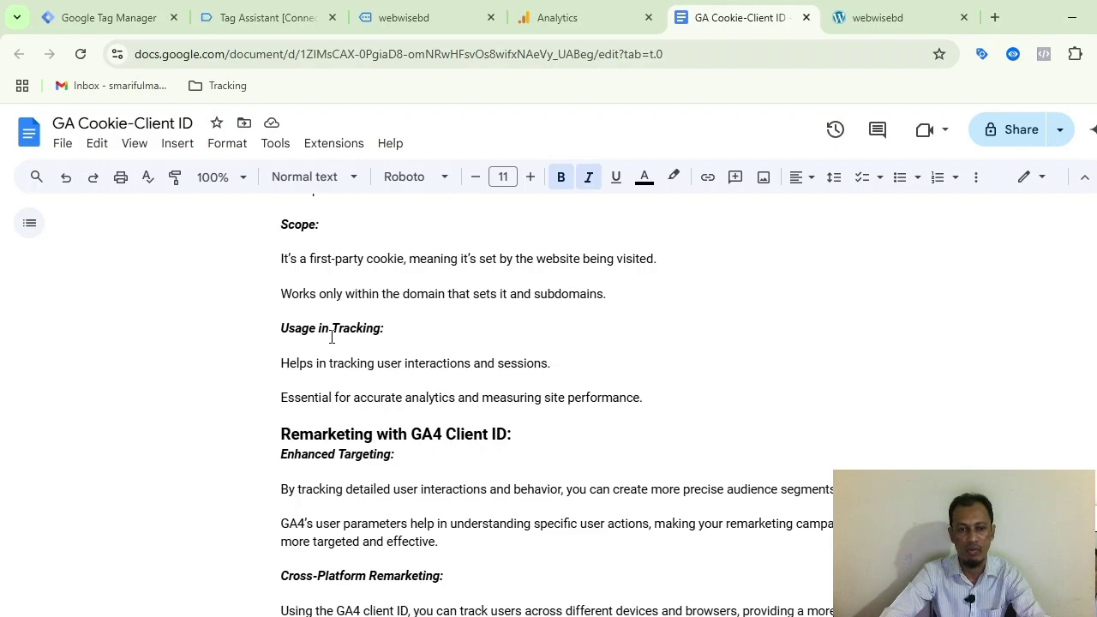
{"action": "scroll", "coordinate": [390, 333], "scroll_direction": "down", "scroll_amount": 1}
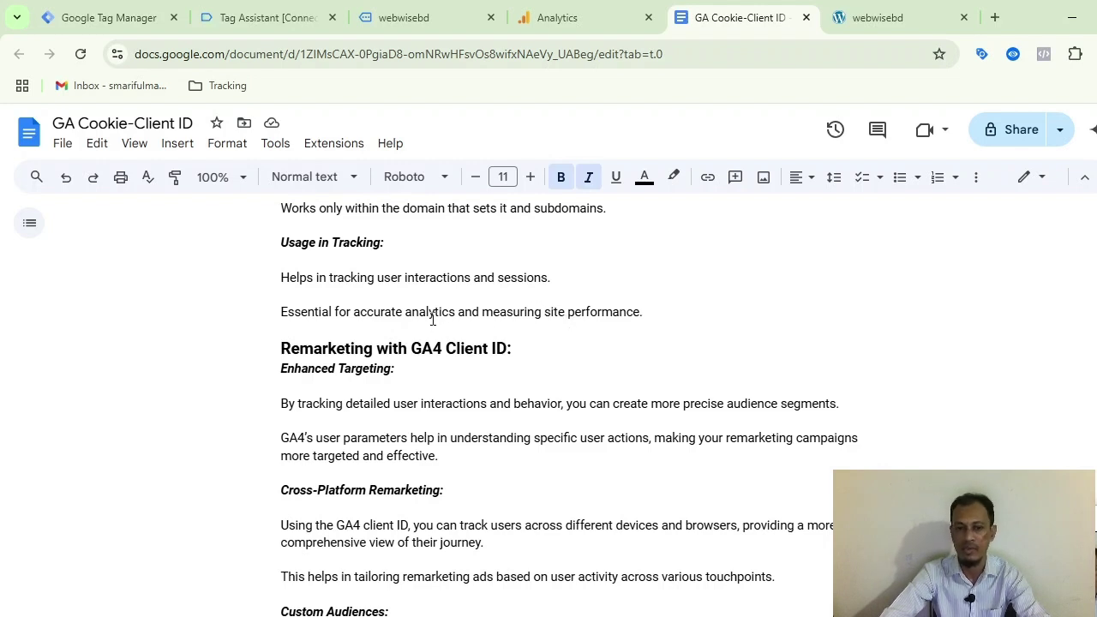
{"action": "scroll", "coordinate": [500, 311], "scroll_direction": "down", "scroll_amount": 2}
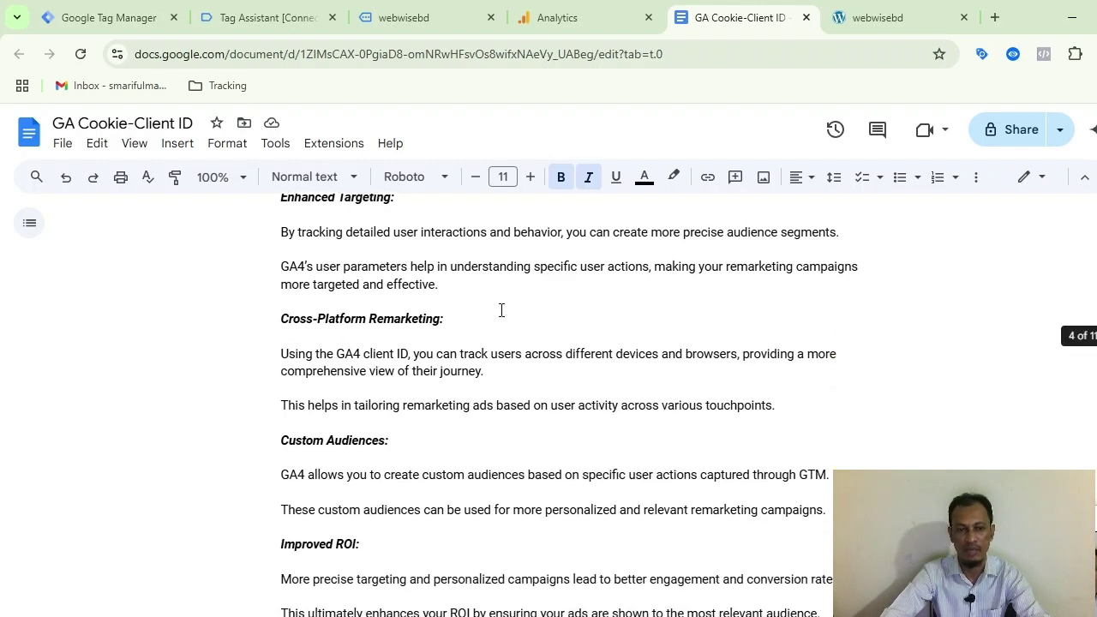
{"action": "scroll", "coordinate": [500, 311], "scroll_direction": "up", "scroll_amount": 1}
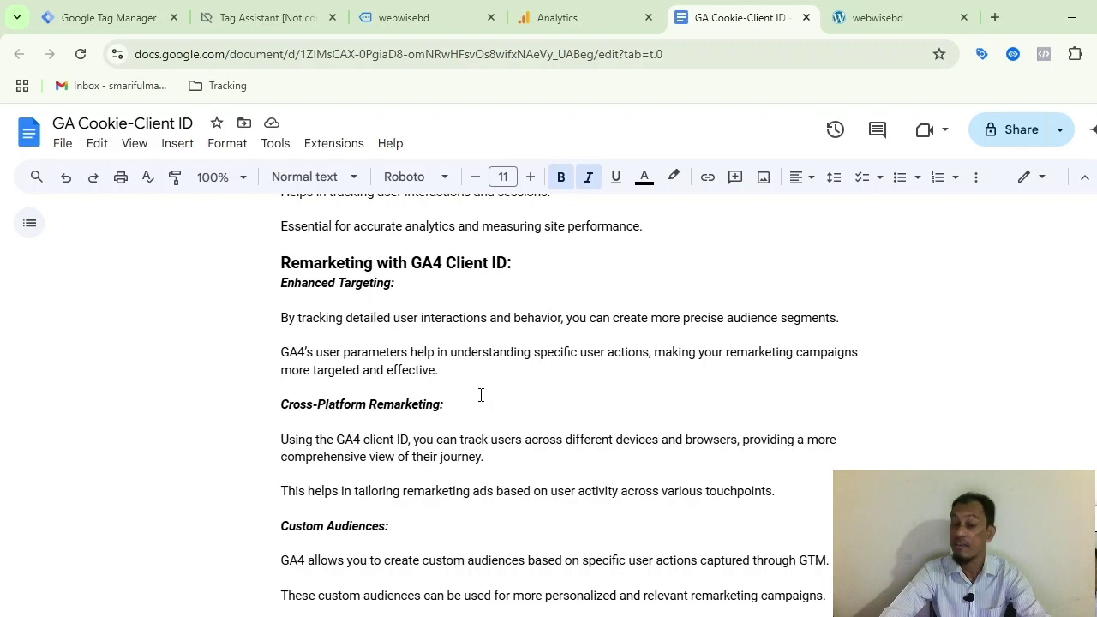
{"action": "scroll", "coordinate": [481, 390], "scroll_direction": "down", "scroll_amount": 2}
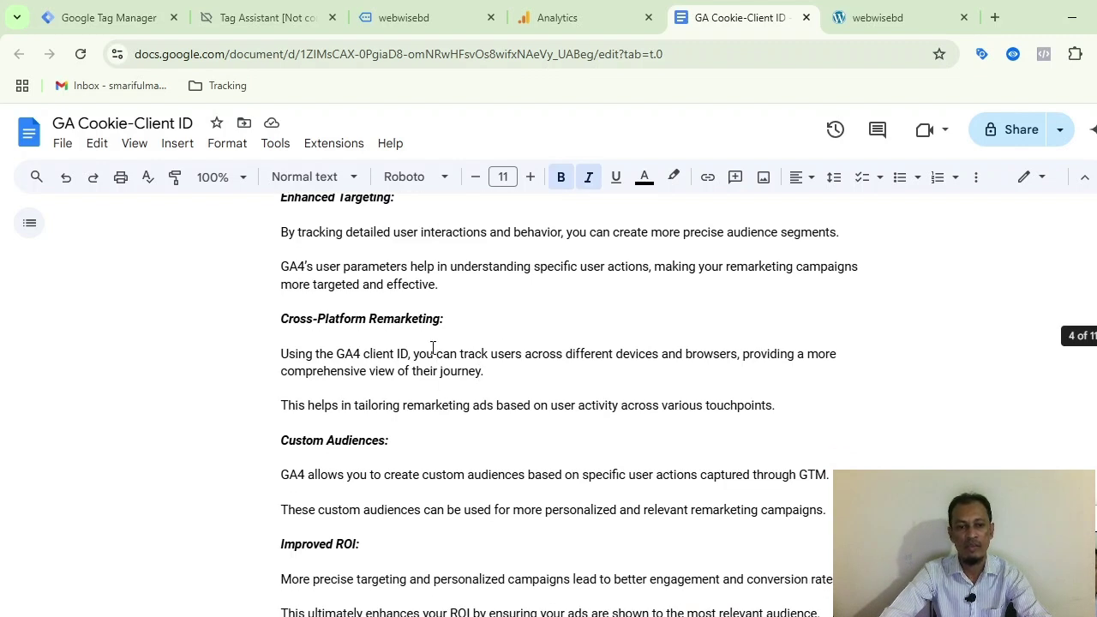
{"action": "scroll", "coordinate": [502, 341], "scroll_direction": "down", "scroll_amount": 4}
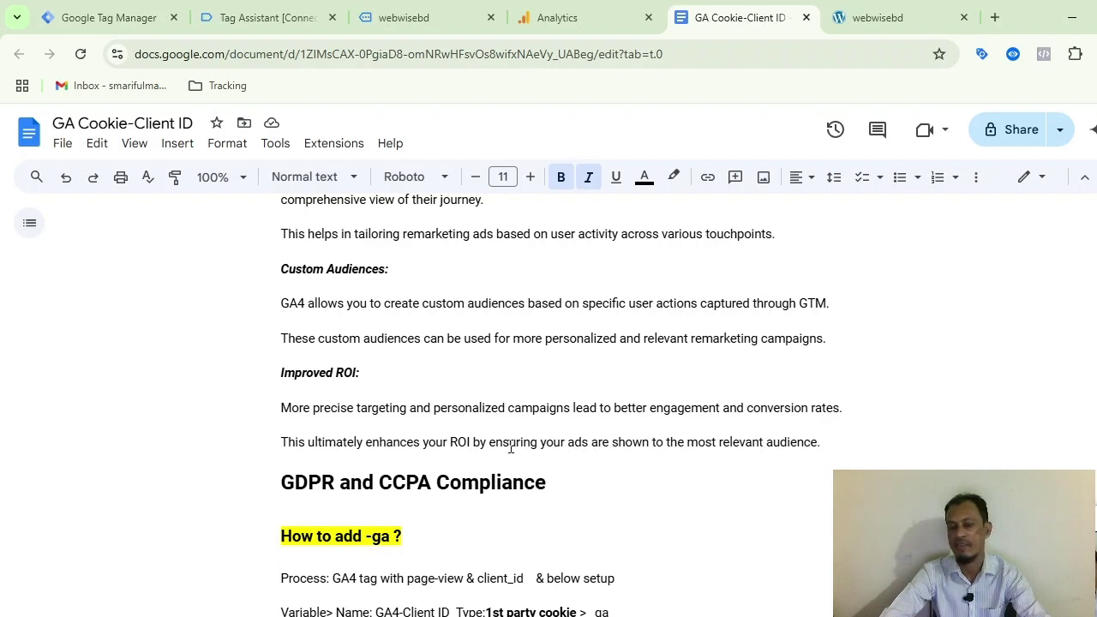
{"action": "scroll", "coordinate": [510, 446], "scroll_direction": "up", "scroll_amount": 6}
{"action": "scroll", "coordinate": [511, 444], "scroll_direction": "down", "scroll_amount": 2}
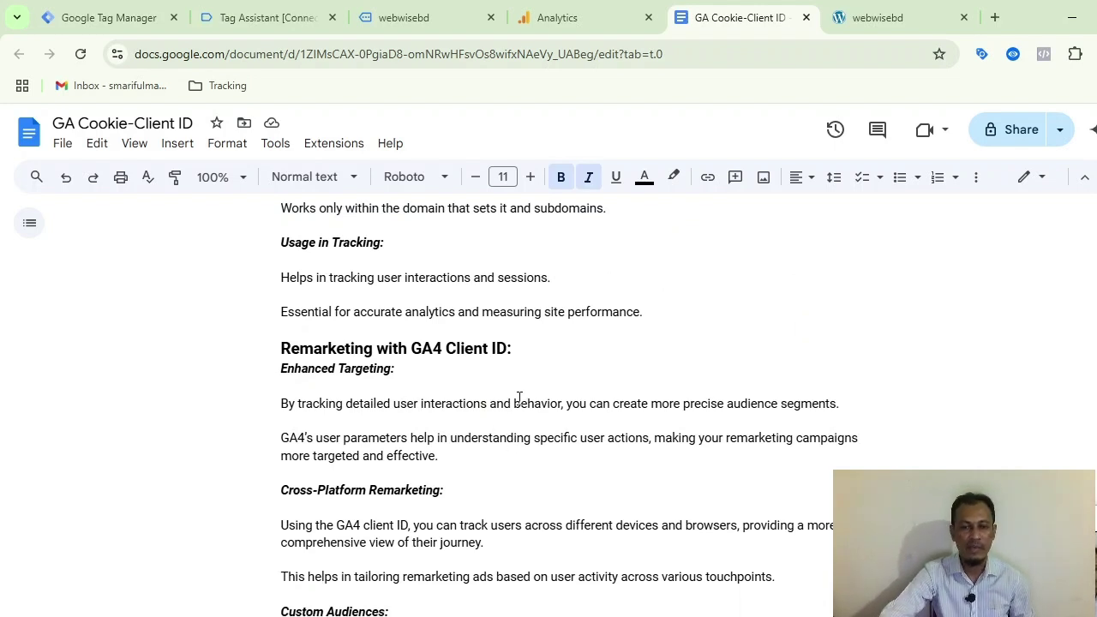
Switch between Analytics DebugView, the webwisebd site and Google Tag Manager, and review the container's full tags list
{"action": "left_click", "coordinate": [556, 18]}
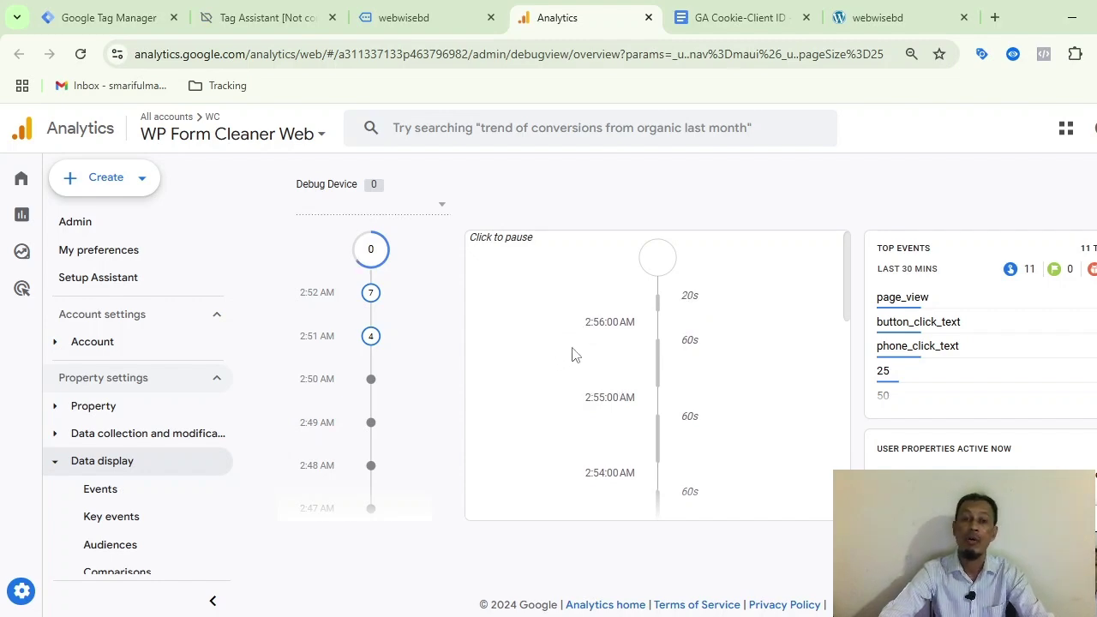
{"action": "left_click", "coordinate": [874, 18]}
{"action": "left_click", "coordinate": [107, 17]}
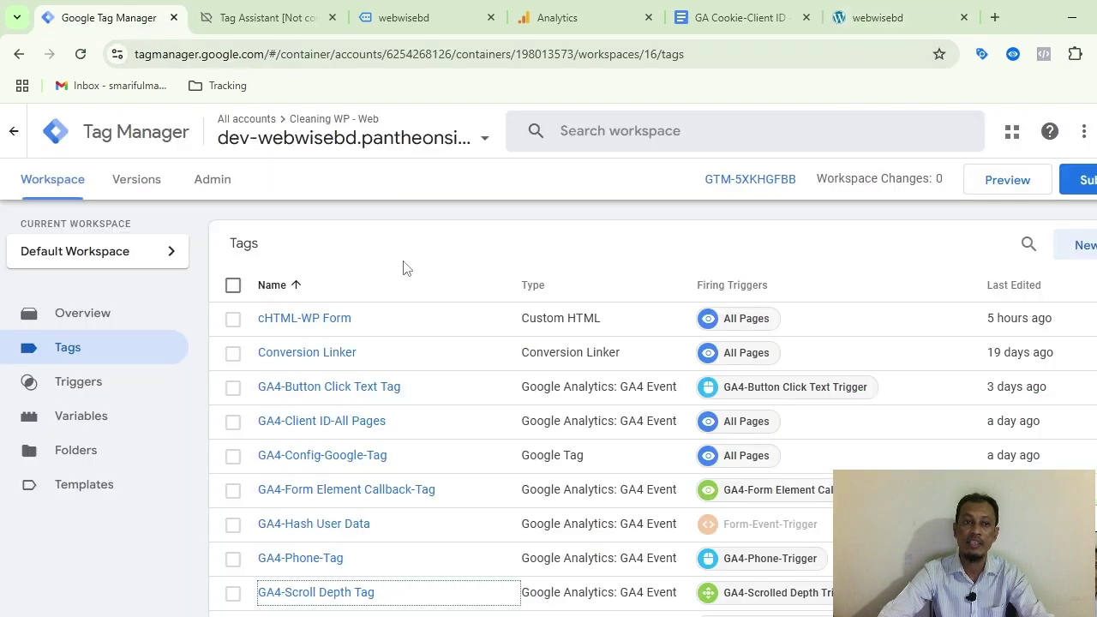
{"action": "left_click", "coordinate": [575, 17]}
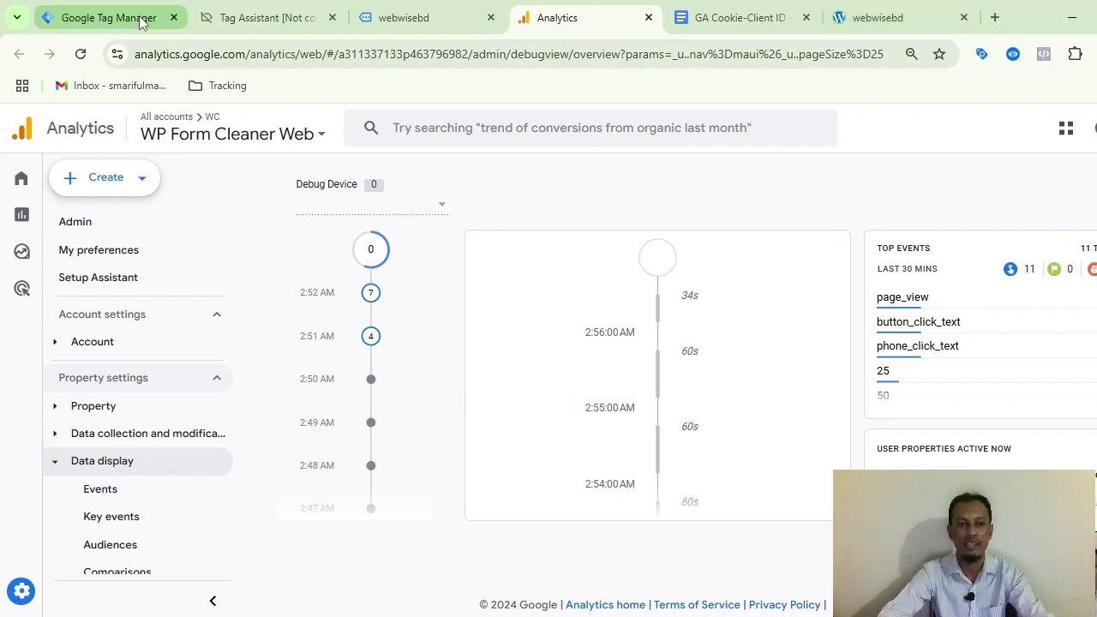
{"action": "left_click", "coordinate": [109, 18]}
{"action": "scroll", "coordinate": [545, 399], "scroll_direction": "down", "scroll_amount": 2}
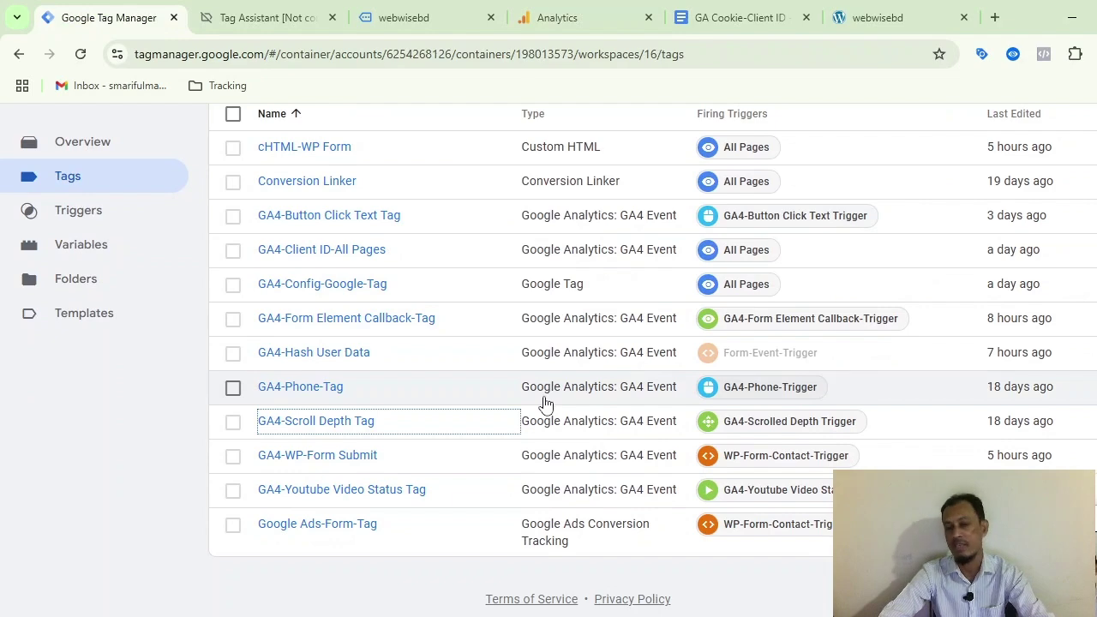
Return to the GA Cookie-Client ID document and review the cookie's purpose, expiration, stored data and scope again
{"action": "left_click", "coordinate": [734, 19]}
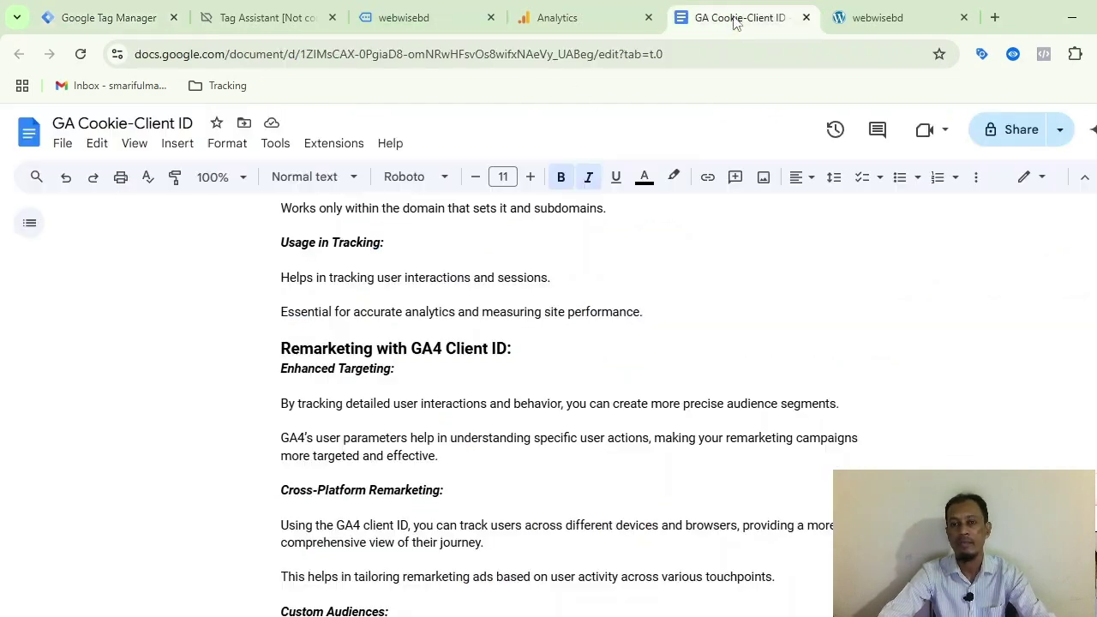
{"action": "scroll", "coordinate": [265, 406], "scroll_direction": "down", "scroll_amount": 1}
{"action": "scroll", "coordinate": [248, 414], "scroll_direction": "up", "scroll_amount": 5}
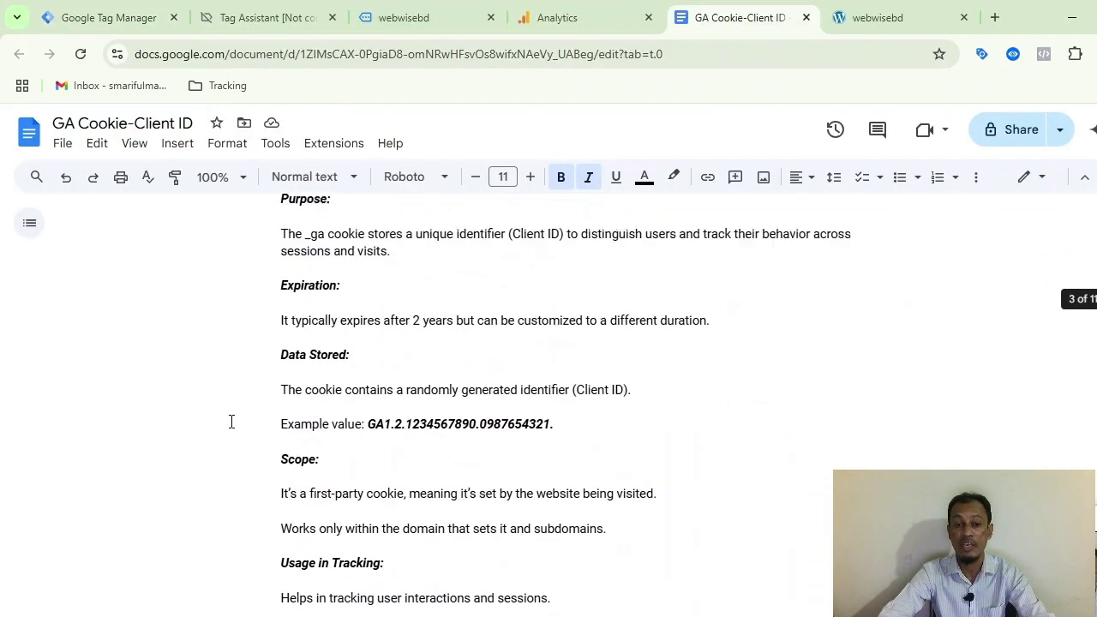
{"action": "scroll", "coordinate": [231, 421], "scroll_direction": "up", "scroll_amount": 2}
{"action": "scroll", "coordinate": [486, 377], "scroll_direction": "down", "scroll_amount": 2}
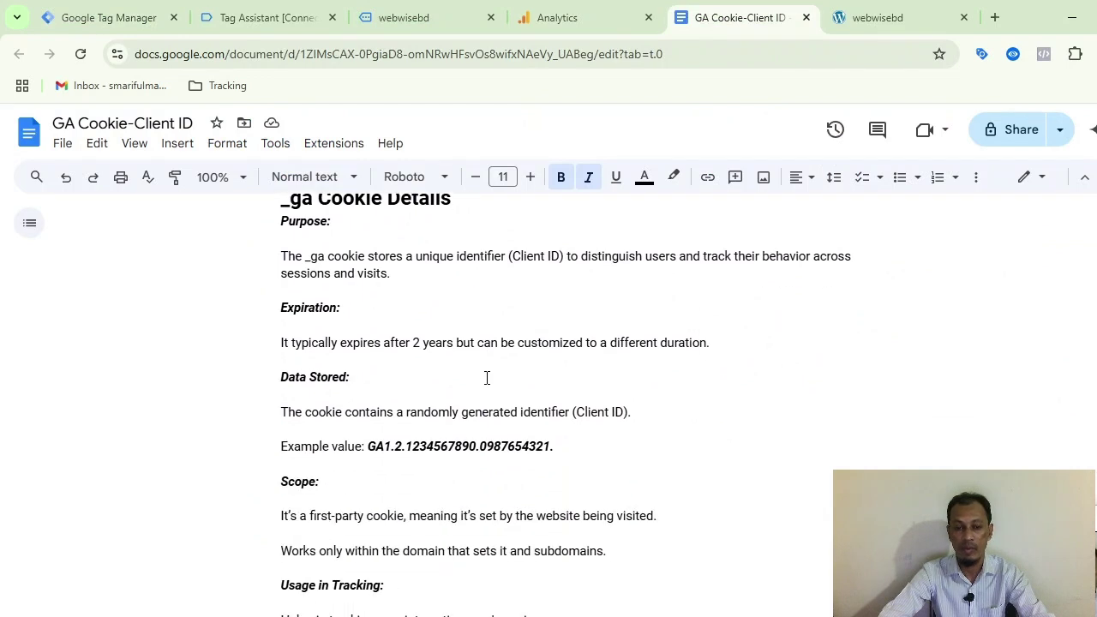
{"action": "left_click", "coordinate": [486, 377]}
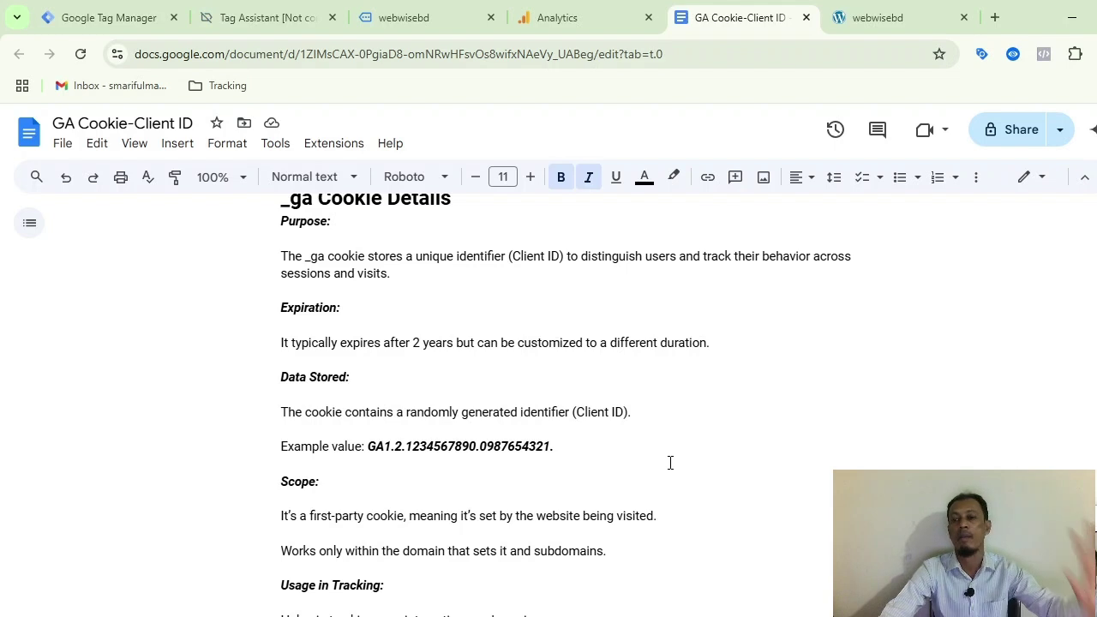
Review the document's opening banner, setup steps and website tracking list, marking the _ga Cookie Details heading
{"action": "scroll", "coordinate": [670, 462], "scroll_direction": "up", "scroll_amount": 1}
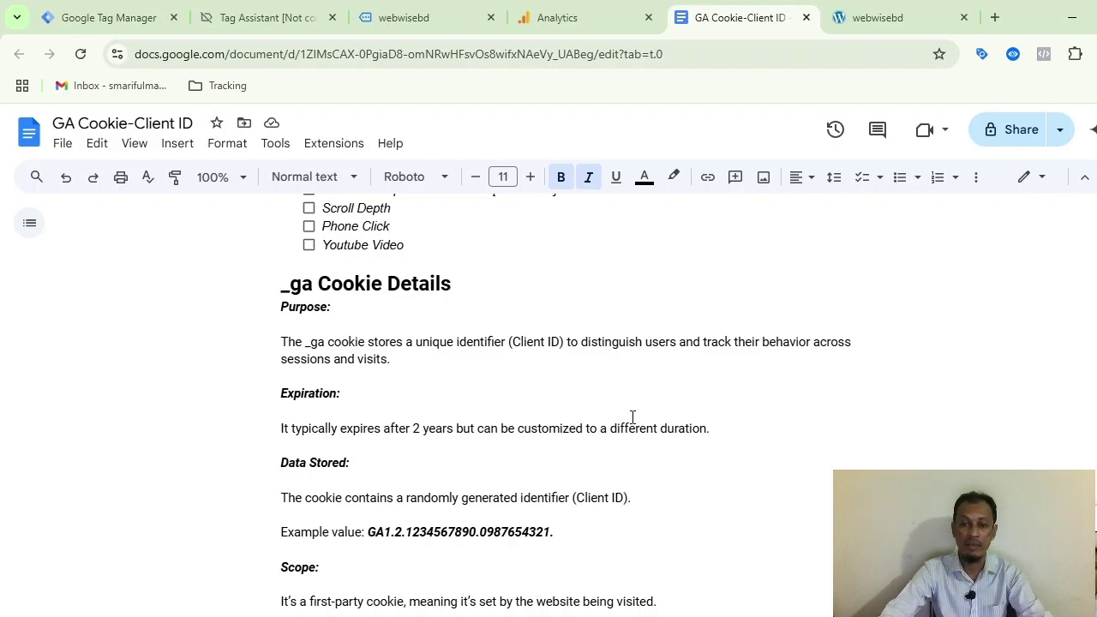
{"action": "scroll", "coordinate": [632, 417], "scroll_direction": "up", "scroll_amount": 6}
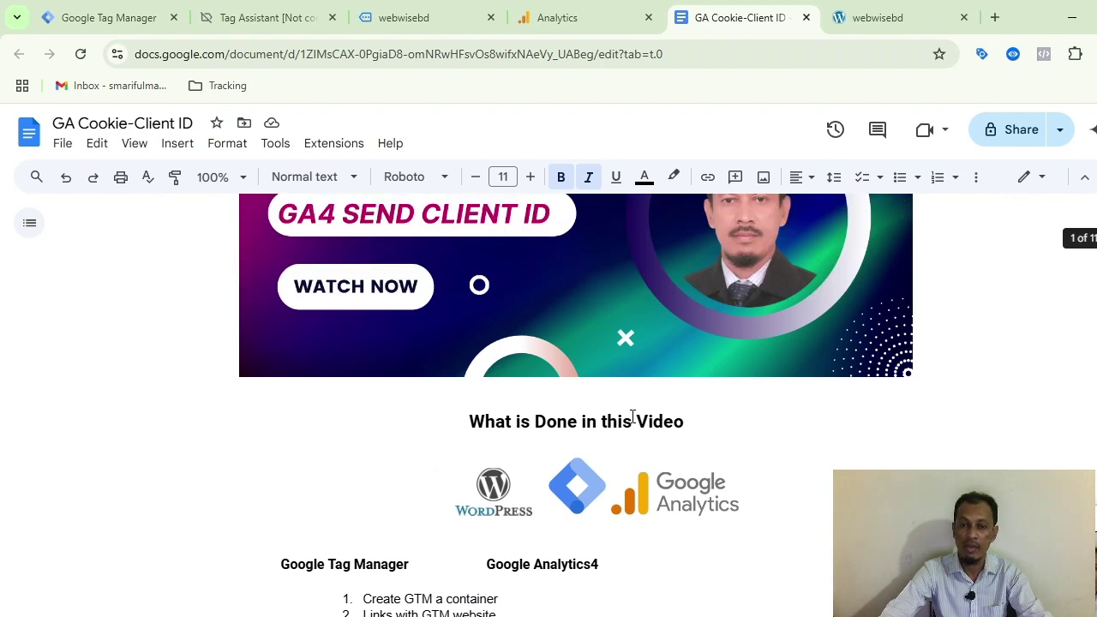
{"action": "scroll", "coordinate": [632, 417], "scroll_direction": "down", "scroll_amount": 4}
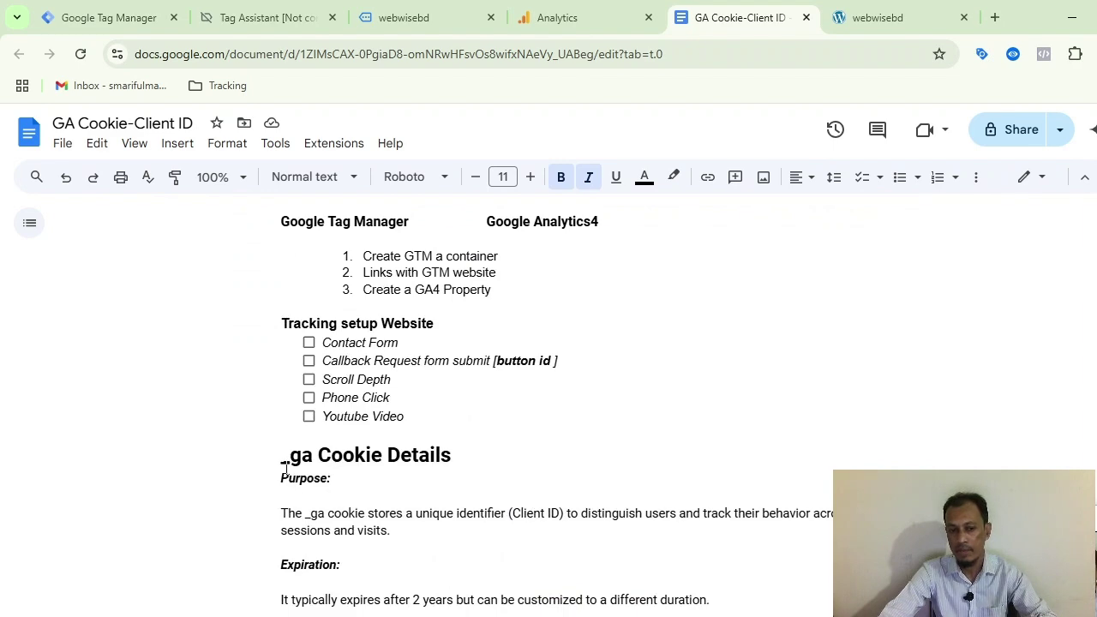
{"action": "left_click_drag", "start_coordinate": [282, 457], "coordinate": [463, 463]}
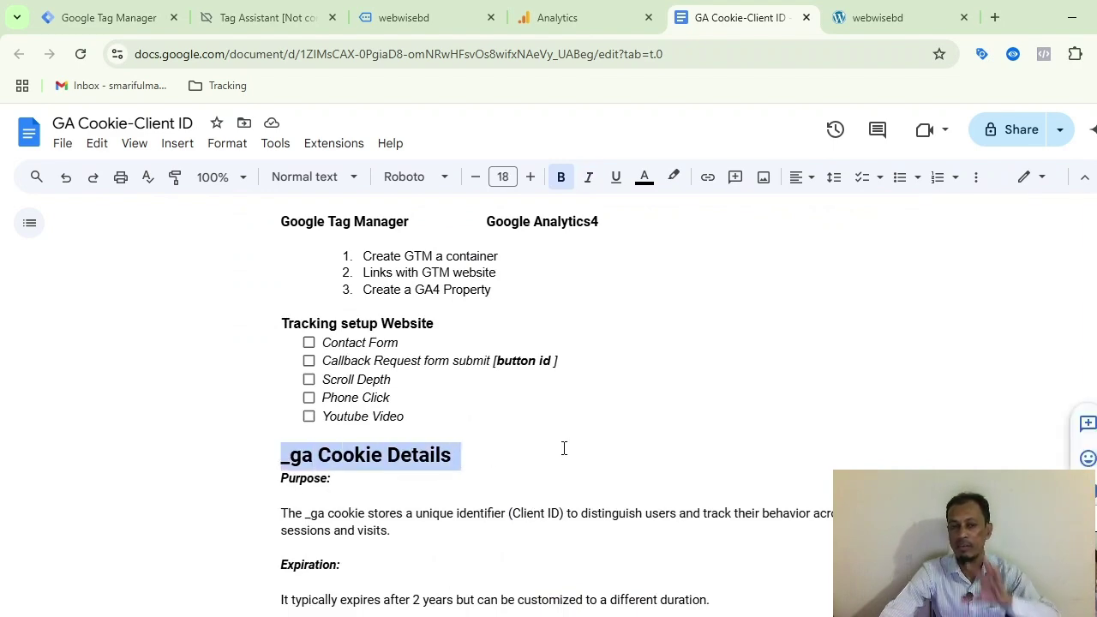
{"action": "scroll", "coordinate": [599, 450], "scroll_direction": "up", "scroll_amount": 2}
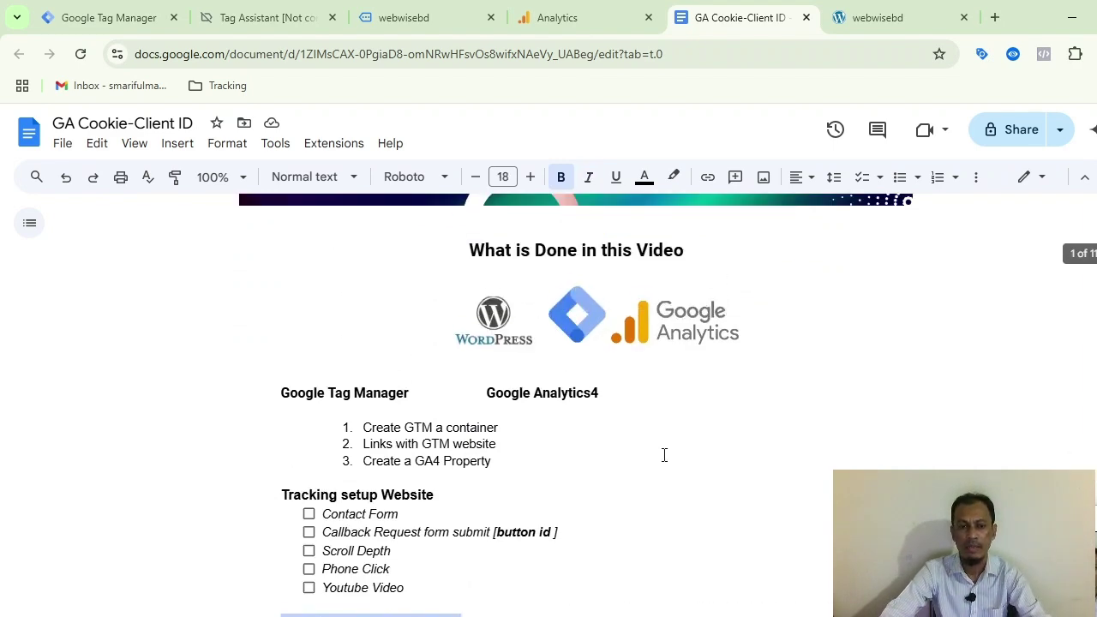
{"action": "left_click", "coordinate": [639, 445]}
{"action": "scroll", "coordinate": [639, 446], "scroll_direction": "up", "scroll_amount": 5}
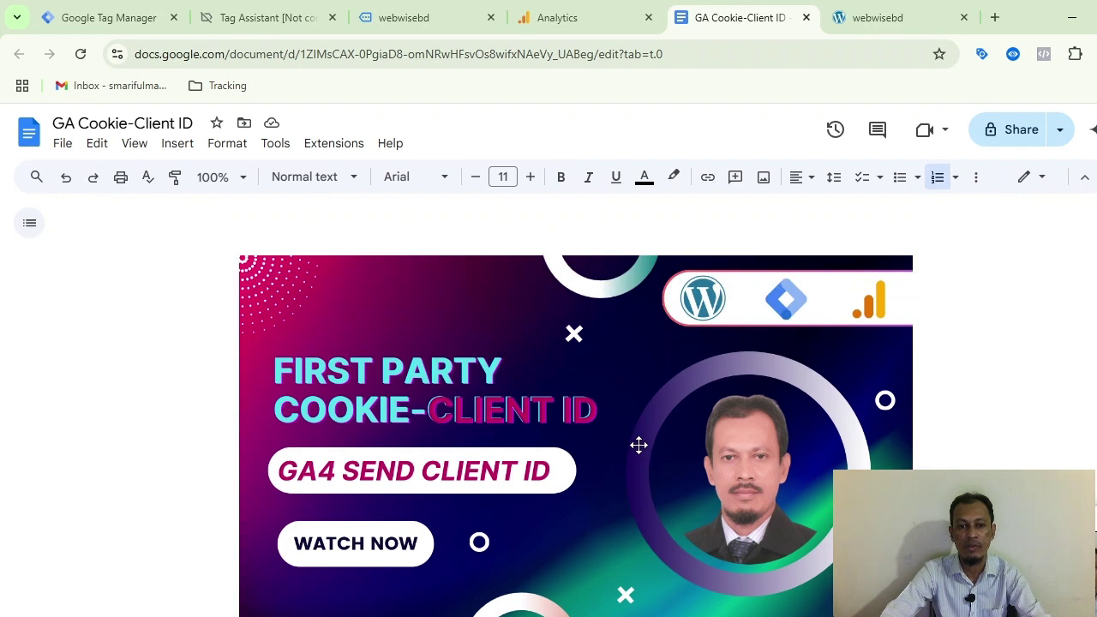
{"action": "scroll", "coordinate": [639, 444], "scroll_direction": "down", "scroll_amount": 1}
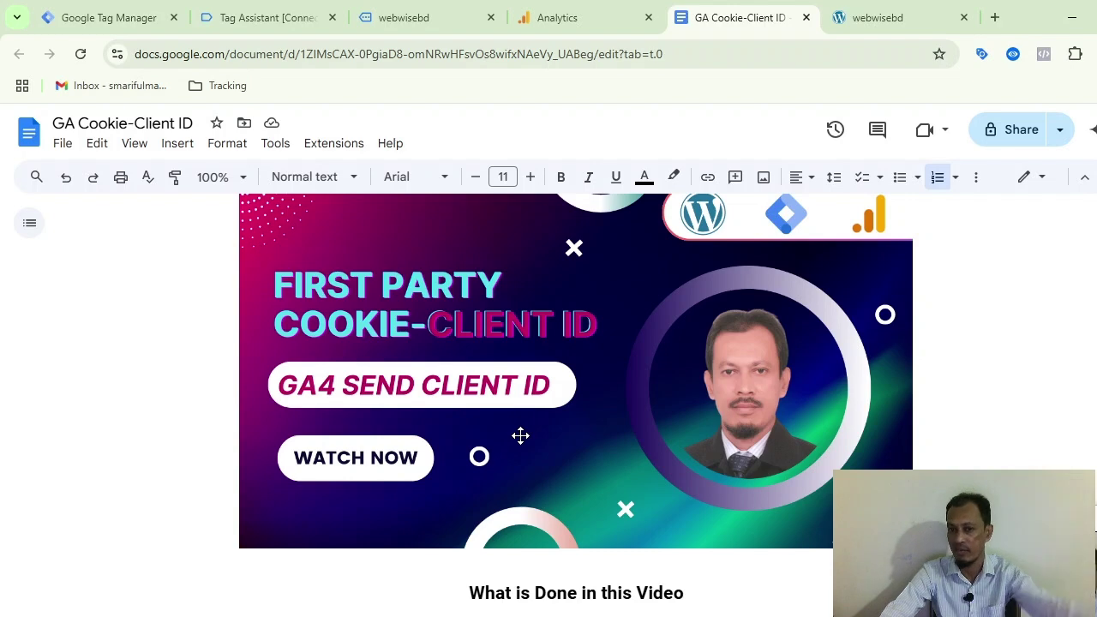
Switch to Analytics DebugView, select the client_id user property value of the latest phone_click_text event, and return to Google Tag Manager's tags list
{"action": "left_click", "coordinate": [579, 12]}
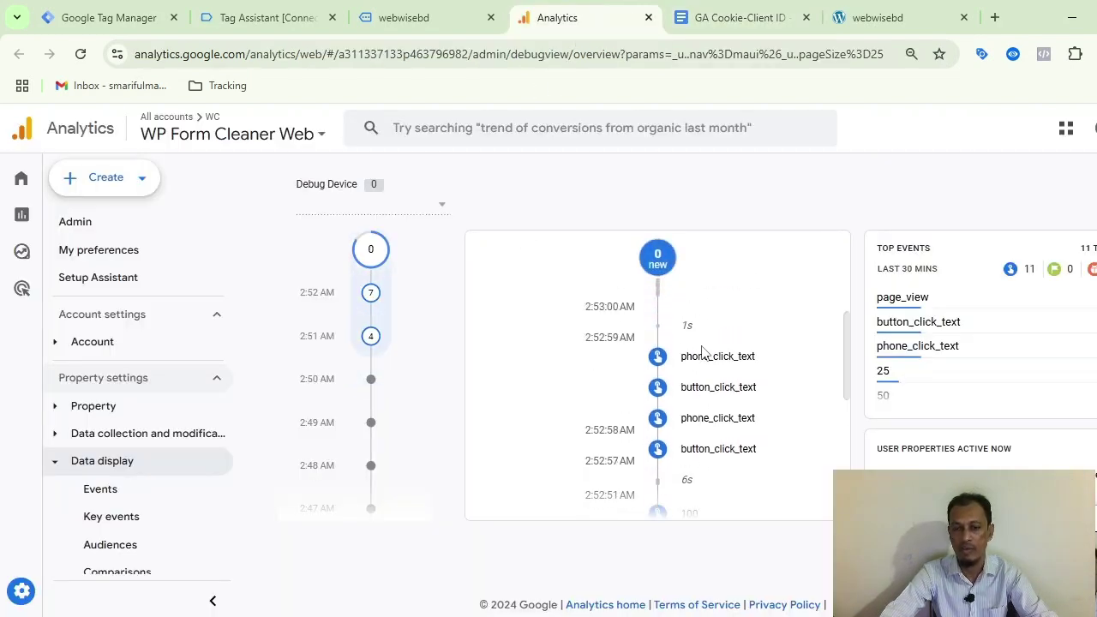
{"action": "left_click", "coordinate": [694, 359]}
{"action": "left_click", "coordinate": [783, 302]}
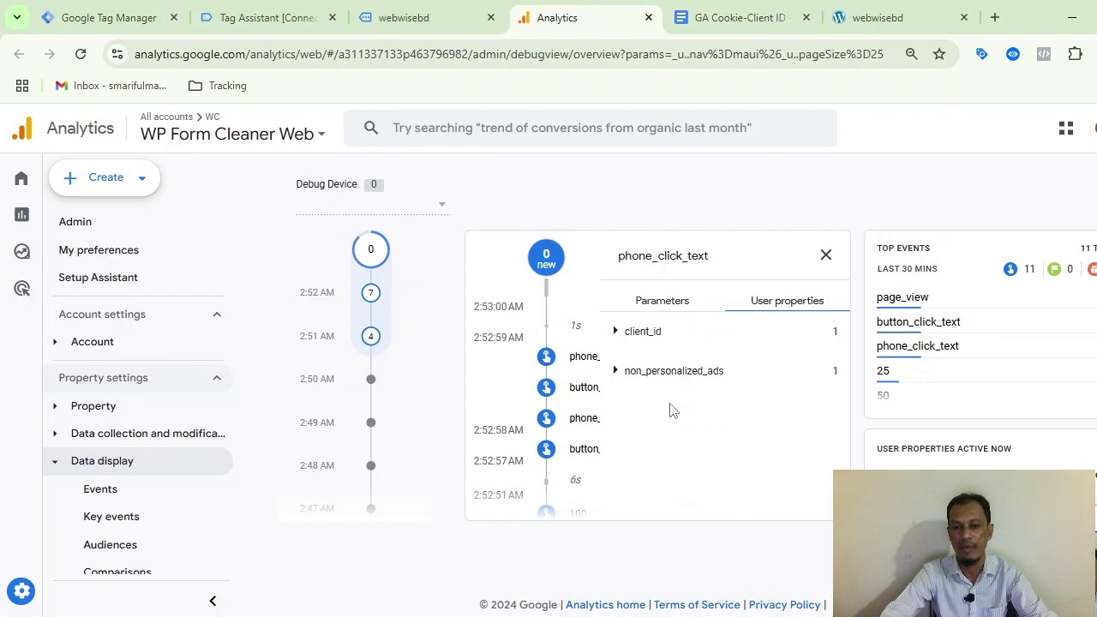
{"action": "left_click", "coordinate": [629, 333]}
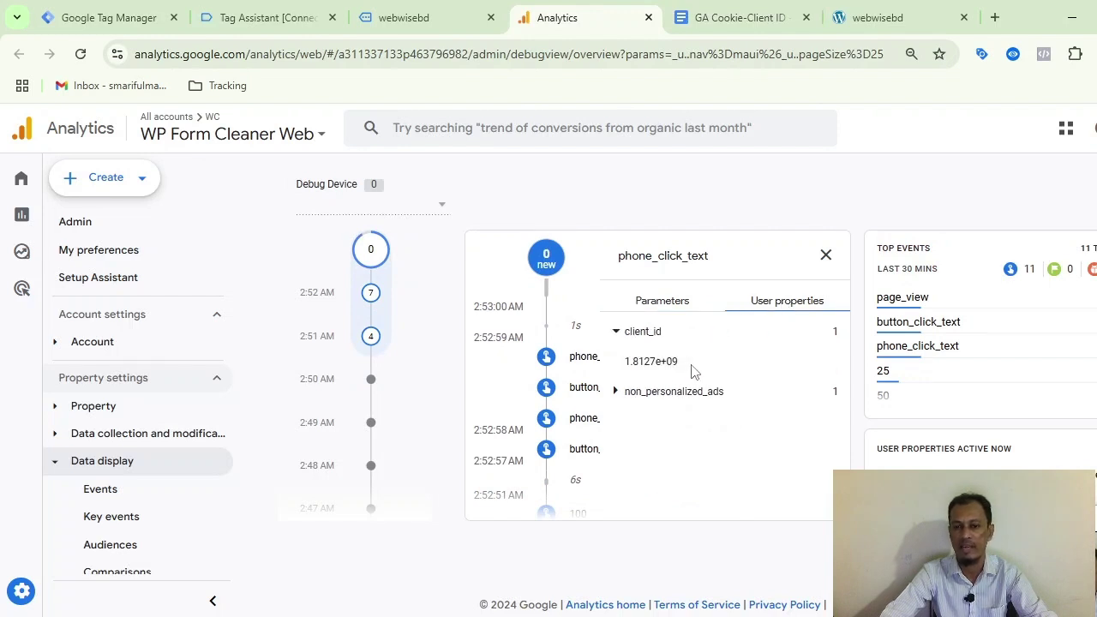
{"action": "left_click_drag", "start_coordinate": [690, 367], "coordinate": [621, 370]}
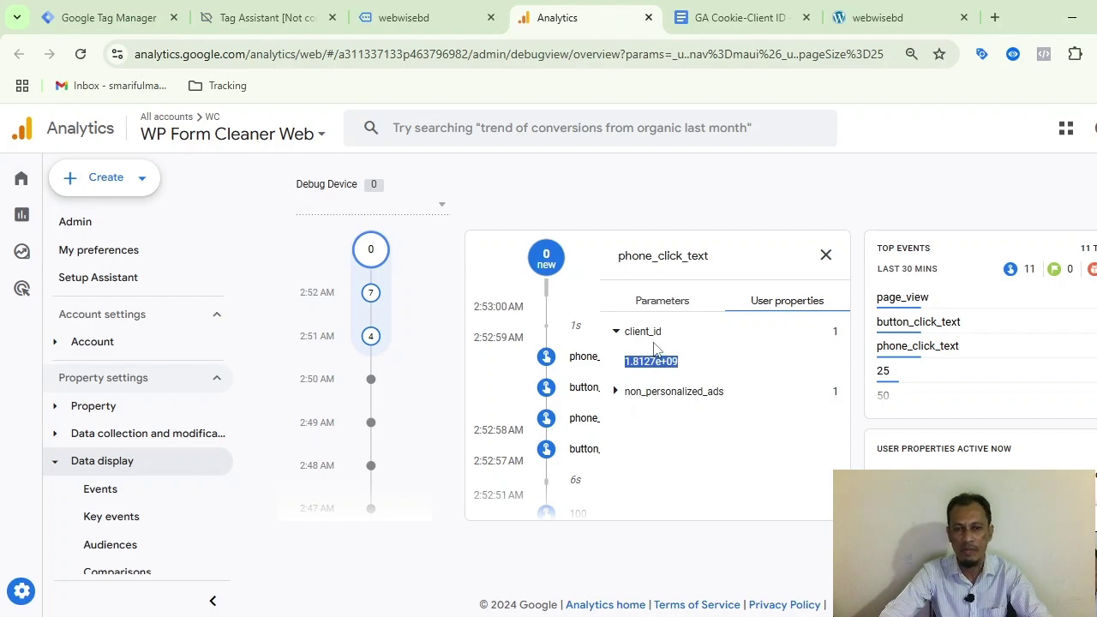
{"action": "left_click", "coordinate": [120, 18]}
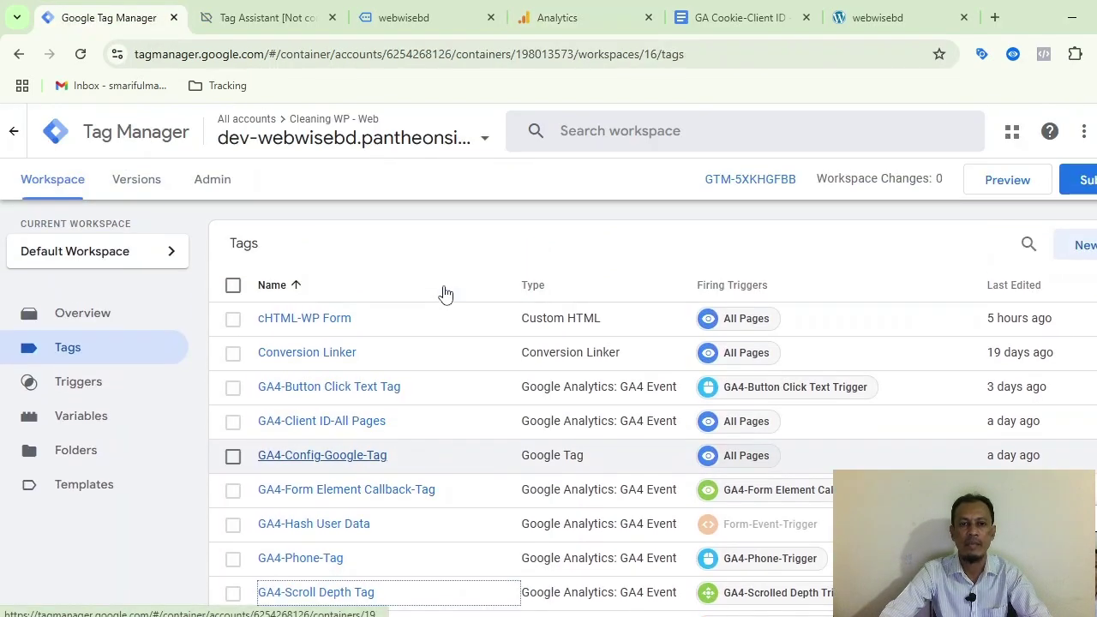
Switch between the webwisebd site, Tag Assistant and Google Tag Manager, reviewing the site's home page and the latest Click event's variables
{"action": "left_click", "coordinate": [398, 21]}
{"action": "scroll", "coordinate": [562, 348], "scroll_direction": "down", "scroll_amount": 2}
{"action": "scroll", "coordinate": [561, 355], "scroll_direction": "down", "scroll_amount": 7}
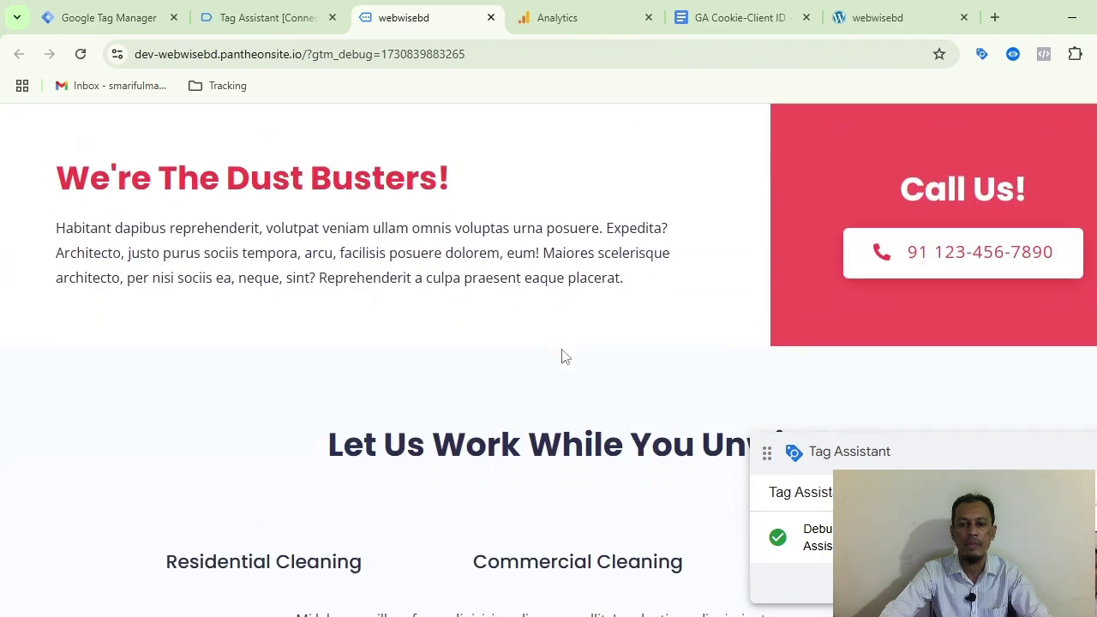
{"action": "left_click", "coordinate": [261, 17]}
{"action": "scroll", "coordinate": [487, 403], "scroll_direction": "up", "scroll_amount": 5}
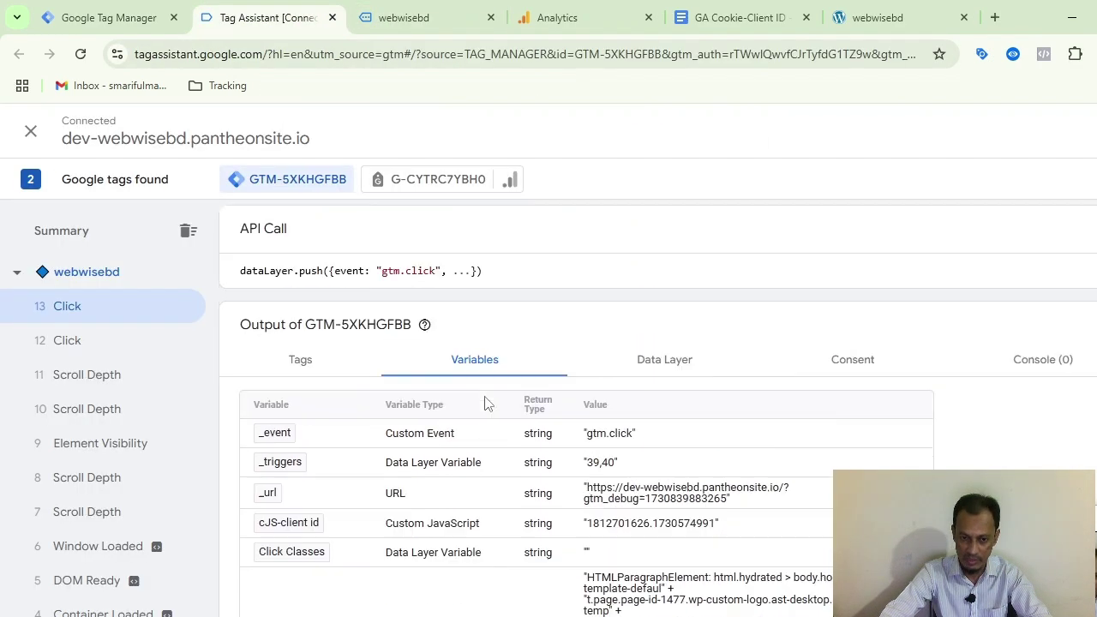
{"action": "left_click", "coordinate": [110, 18]}
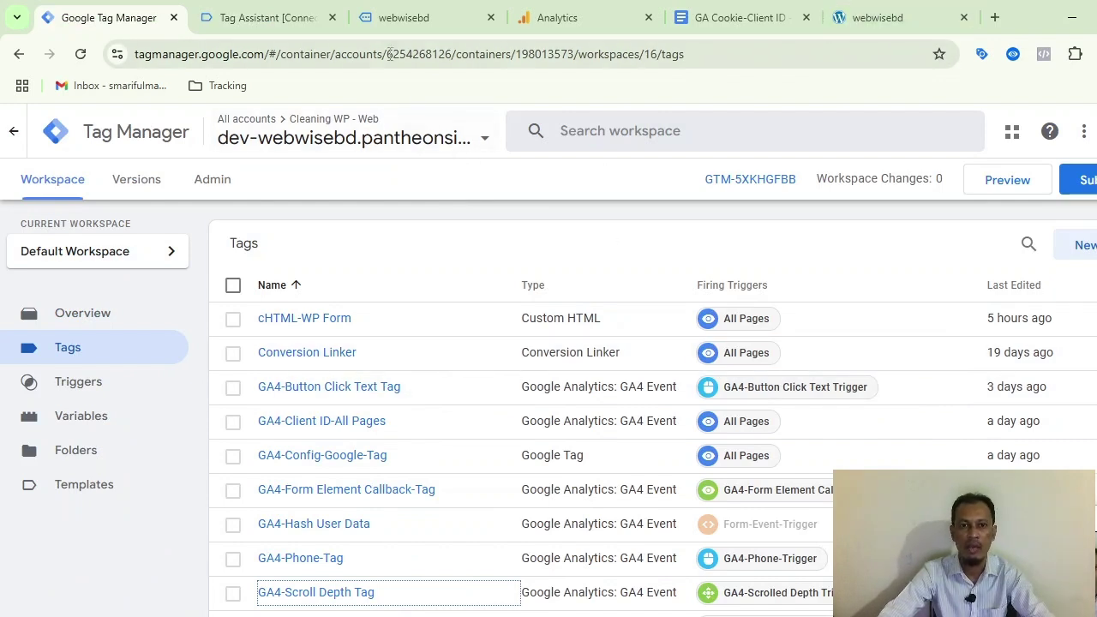
{"action": "left_click", "coordinate": [382, 17]}
{"action": "left_click", "coordinate": [275, 26]}
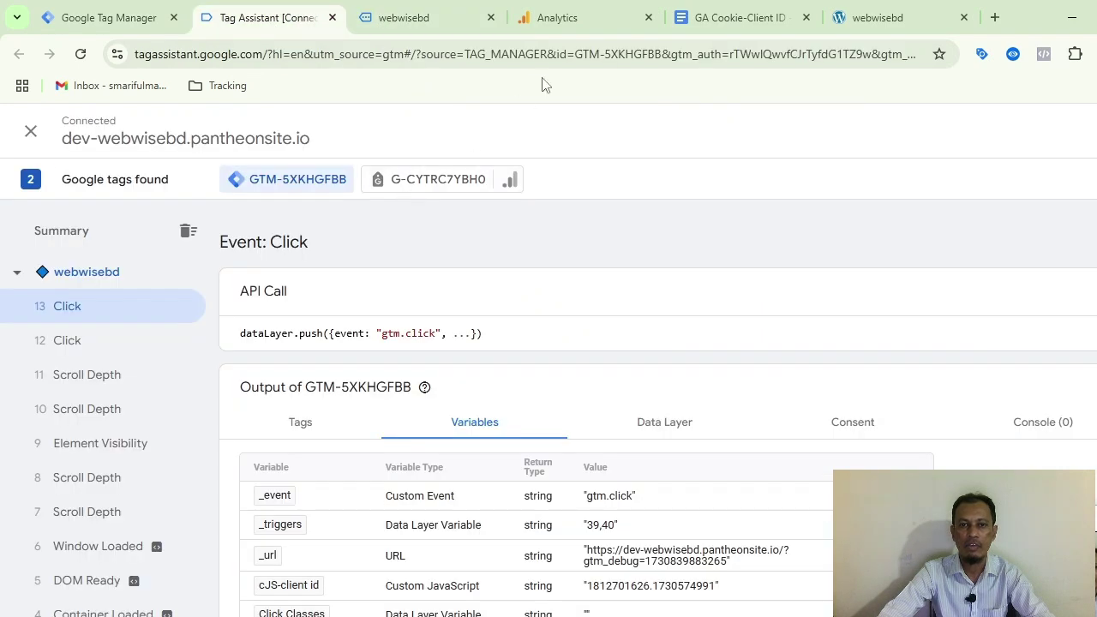
Return to the GA Cookie-Client ID document and review it from the opening banner through the remarketing section to the _ga setup instructions
{"action": "left_click", "coordinate": [728, 17]}
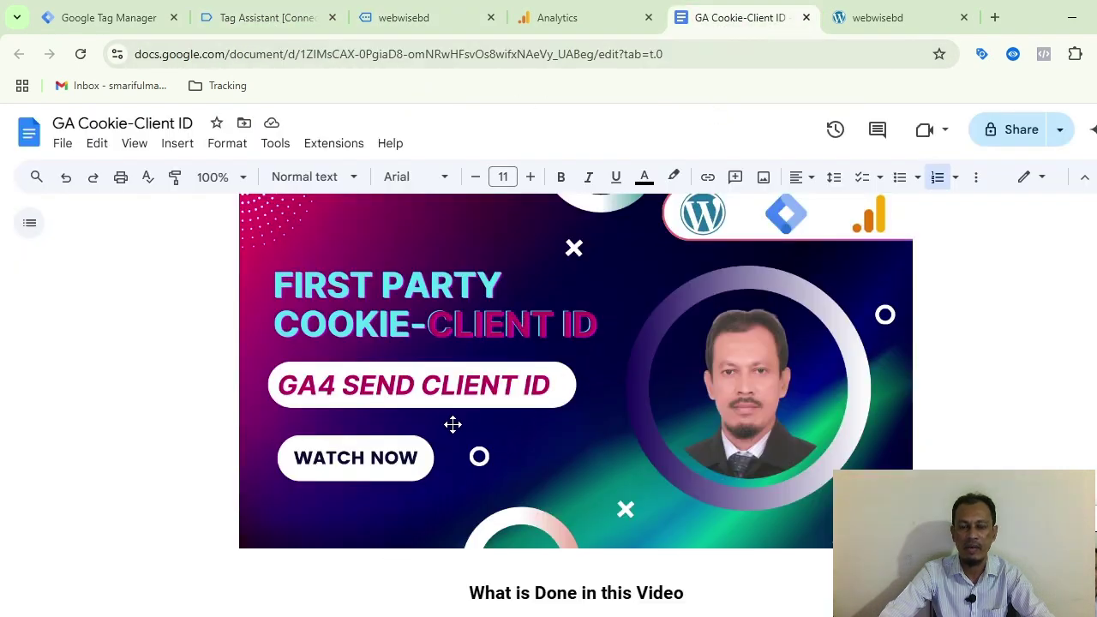
{"action": "scroll", "coordinate": [452, 423], "scroll_direction": "down", "scroll_amount": 1}
{"action": "scroll", "coordinate": [452, 423], "scroll_direction": "up", "scroll_amount": 1}
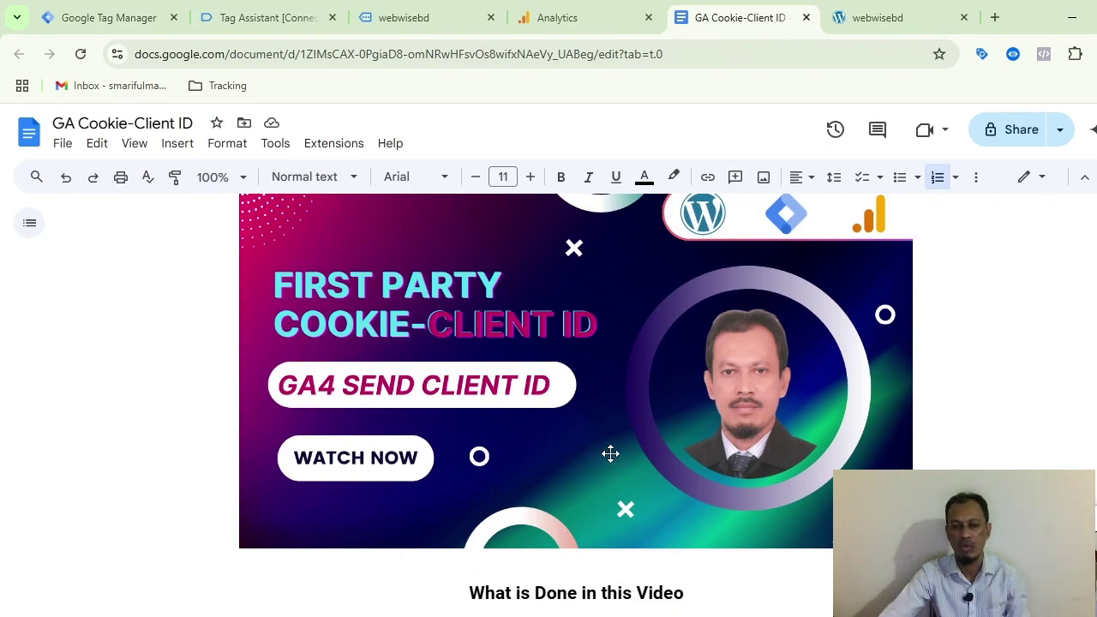
{"action": "scroll", "coordinate": [610, 454], "scroll_direction": "down", "scroll_amount": 8}
{"action": "scroll", "coordinate": [521, 420], "scroll_direction": "down", "scroll_amount": 10}
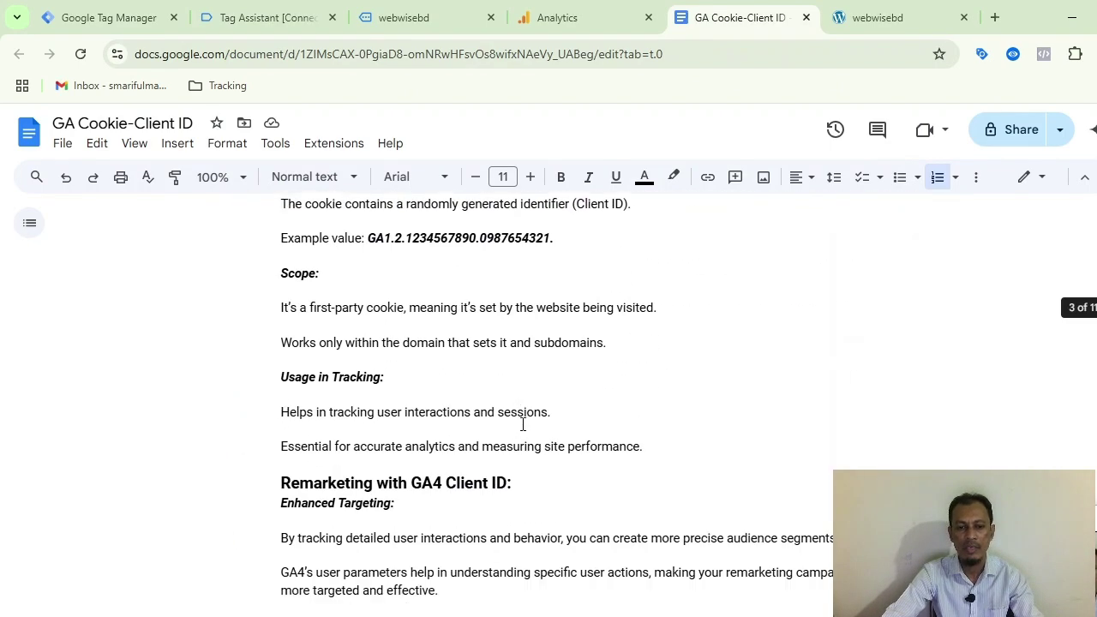
{"action": "scroll", "coordinate": [521, 423], "scroll_direction": "down", "scroll_amount": 2}
{"action": "scroll", "coordinate": [521, 423], "scroll_direction": "up", "scroll_amount": 1}
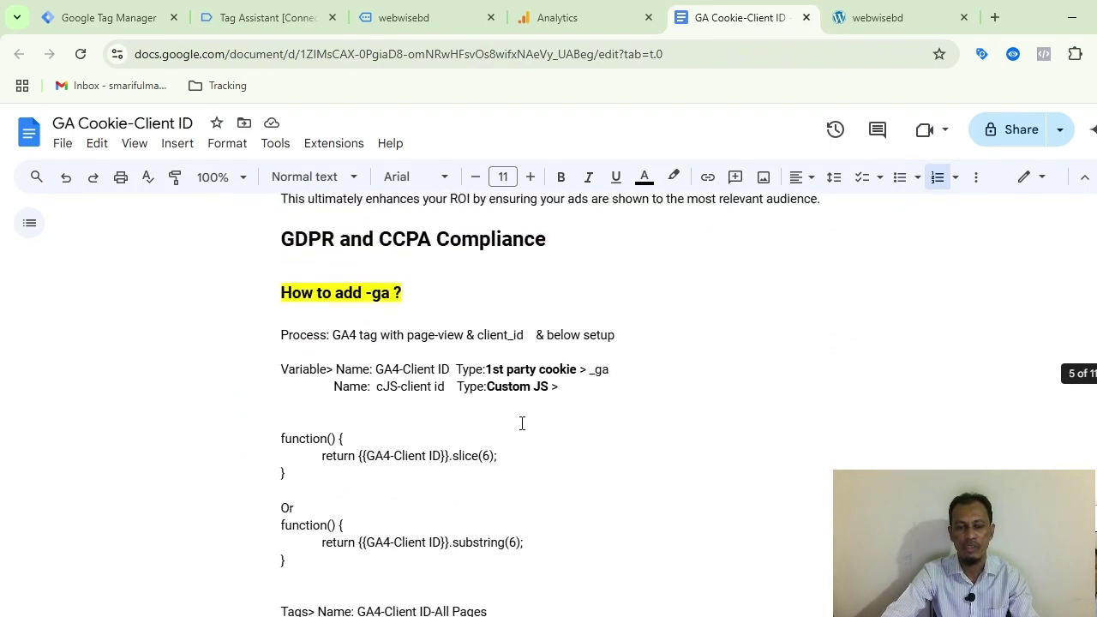
Mark the GDPR and CCPA Compliance heading in the document and review the Custom Audiences and Improved ROI notes above it
{"action": "left_click_drag", "start_coordinate": [278, 311], "coordinate": [563, 318]}
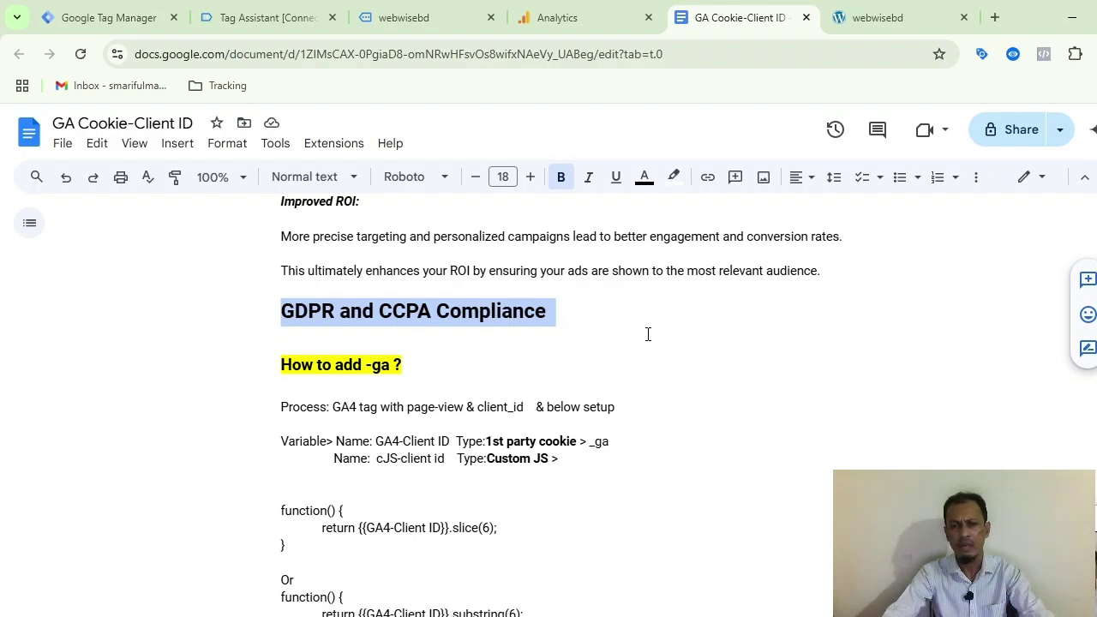
{"action": "left_click", "coordinate": [647, 332]}
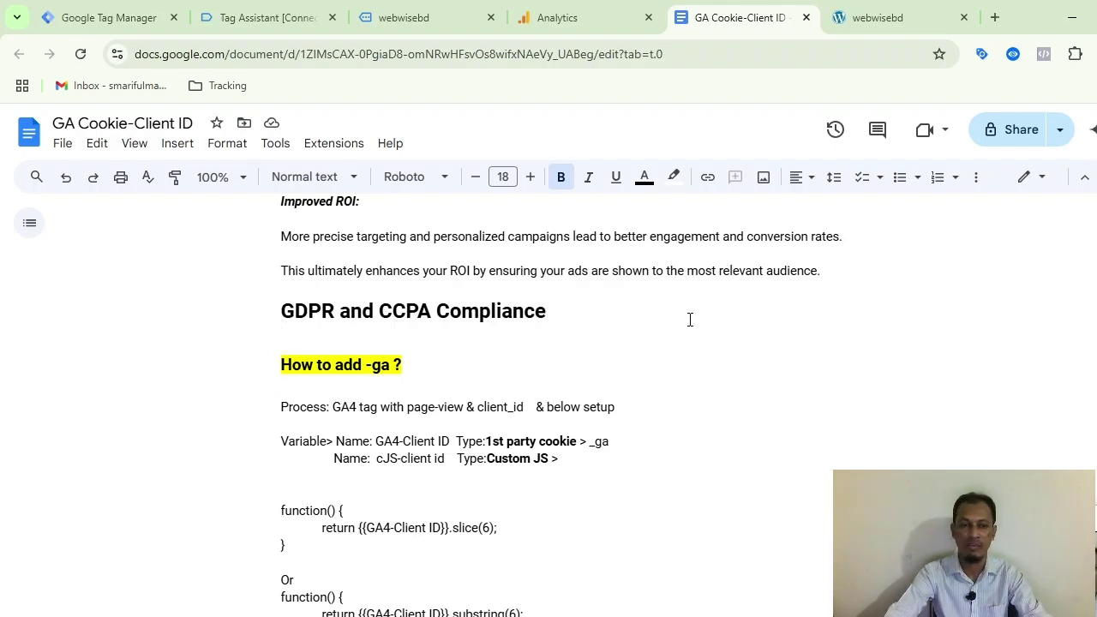
{"action": "scroll", "coordinate": [689, 317], "scroll_direction": "up", "scroll_amount": 5}
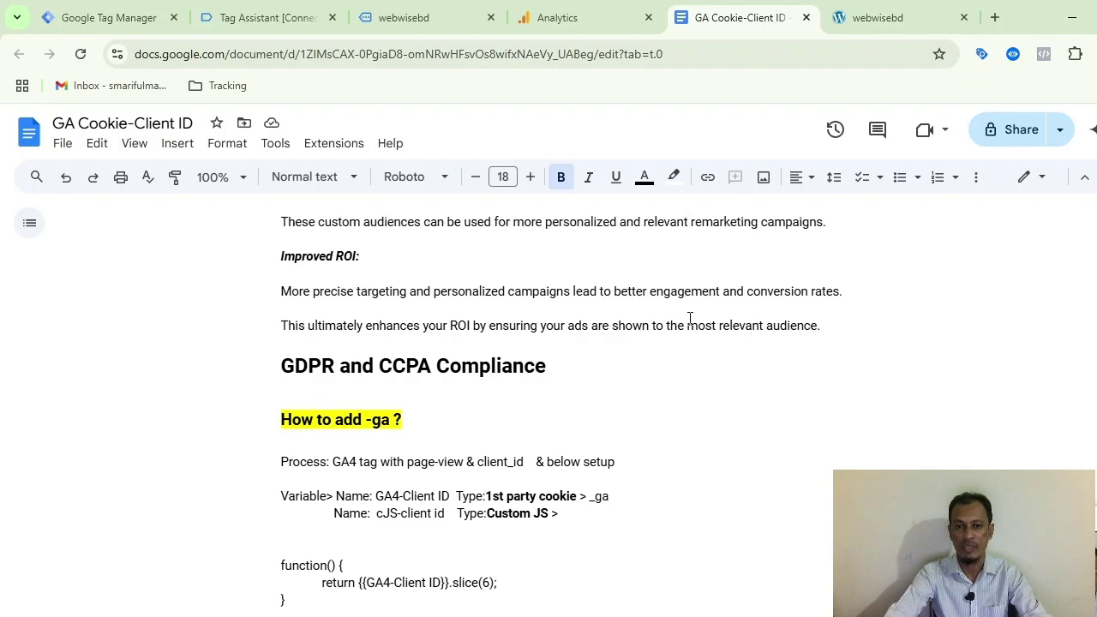
{"action": "scroll", "coordinate": [690, 318], "scroll_direction": "down", "scroll_amount": 8}
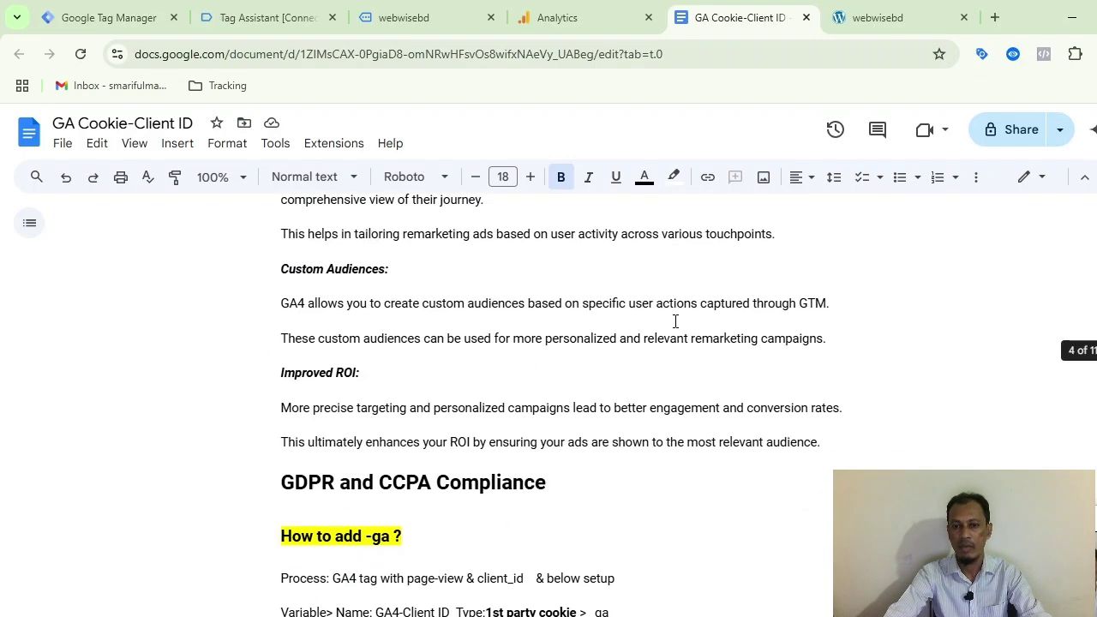